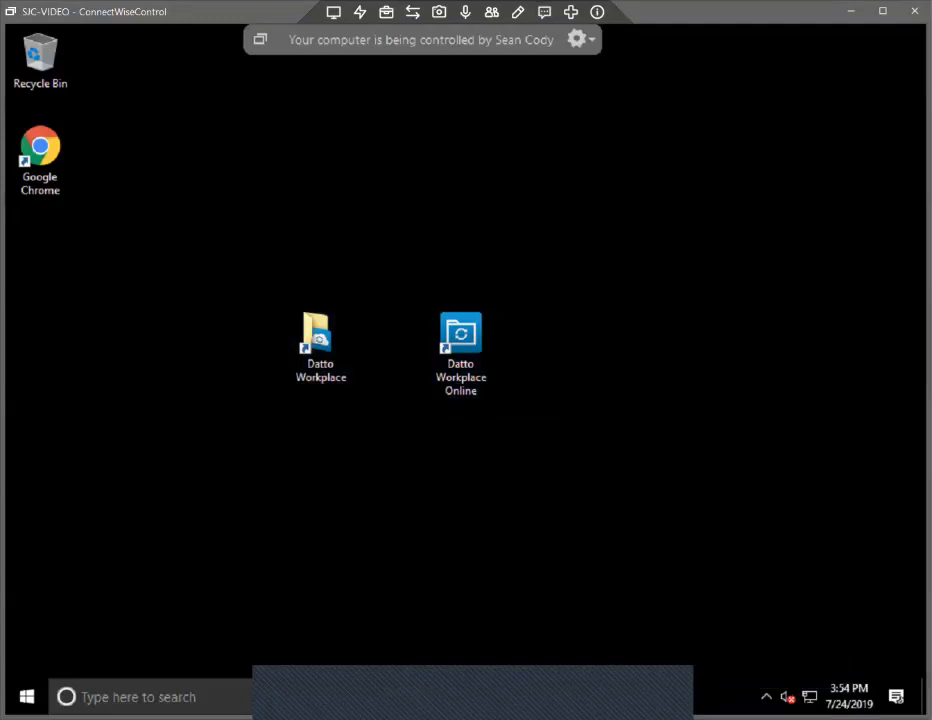
- Place the Datto Workplace shortcut on the other side of the Datto Workplace Online shortcut and open its local folder
{"action": "left_click_drag", "start_coordinate": [320, 340], "coordinate": [530, 343]}
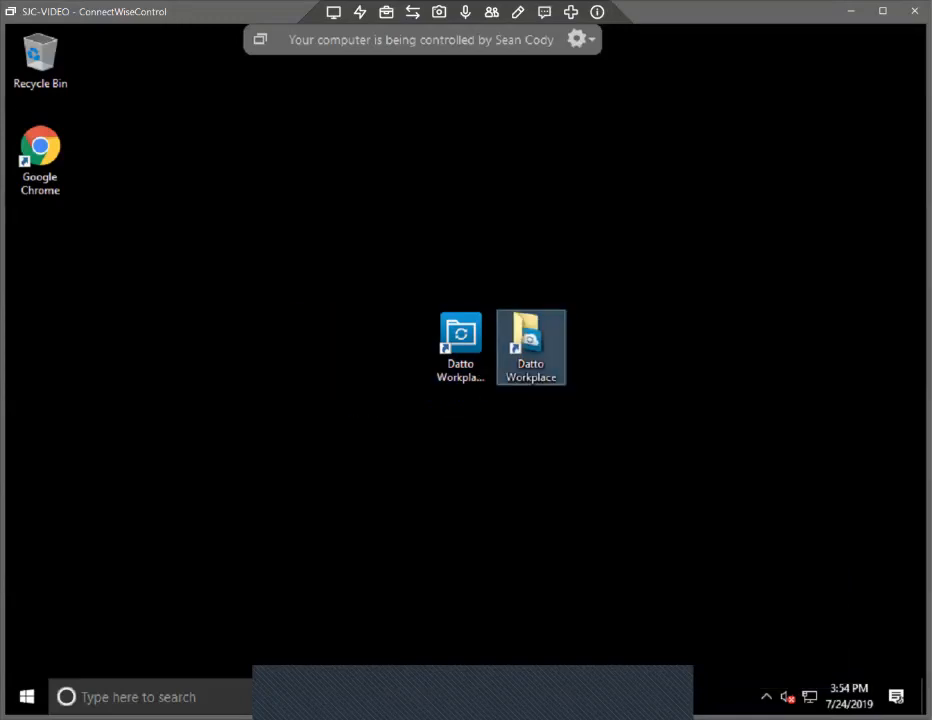
{"action": "left_click", "coordinate": [387, 253]}
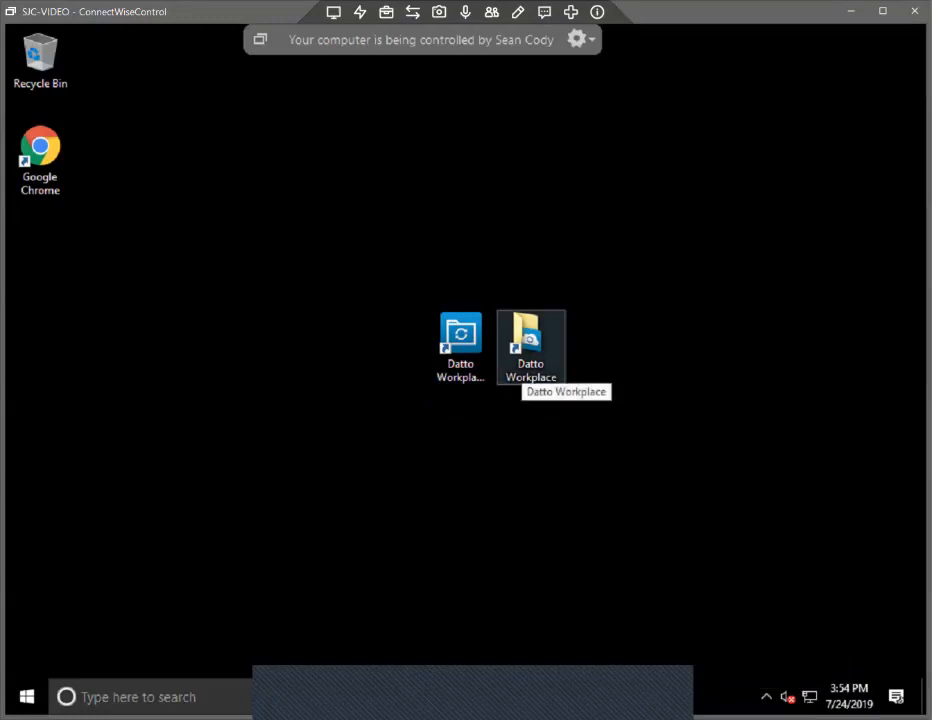
{"action": "double_click", "coordinate": [531, 345]}
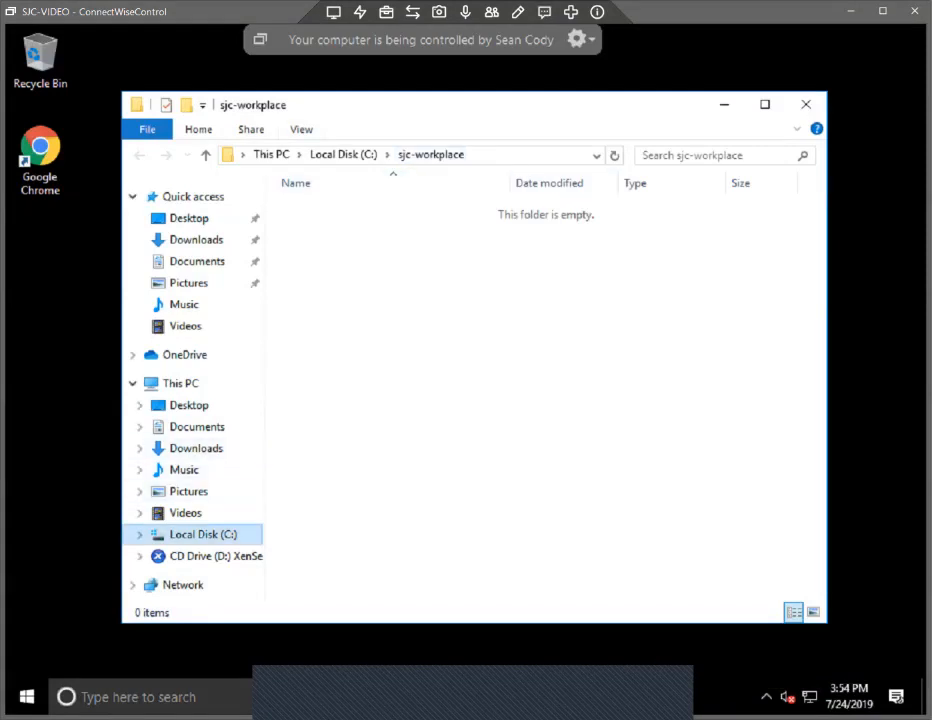
- Check the sjc-workplace folder's location under Local Disk (C:) and its full path, and minimize the folder window
{"action": "left_click", "coordinate": [140, 535]}
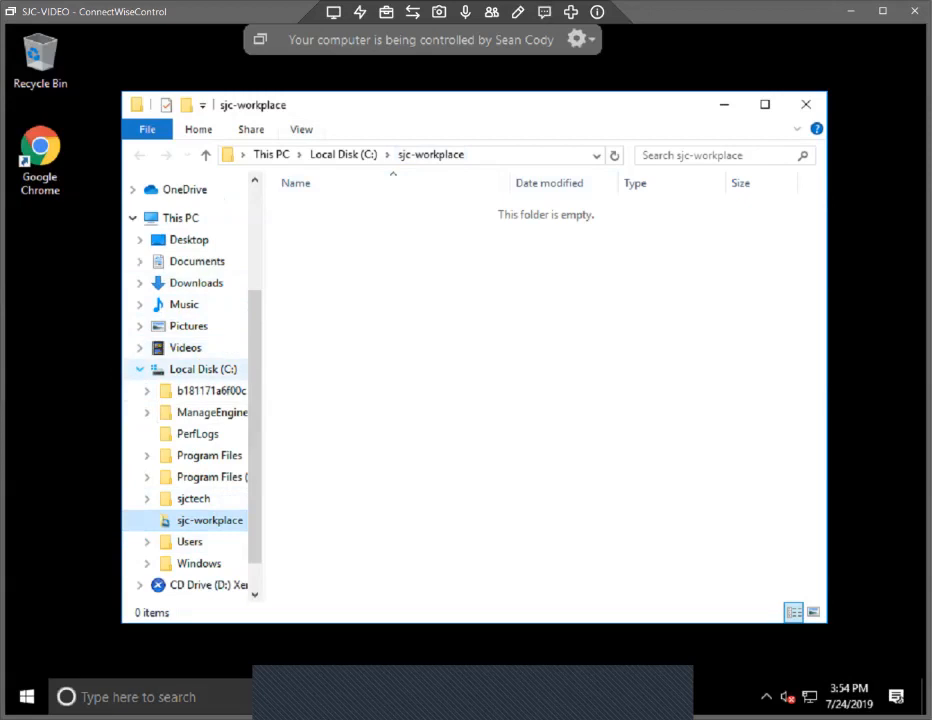
{"action": "left_click", "coordinate": [140, 369]}
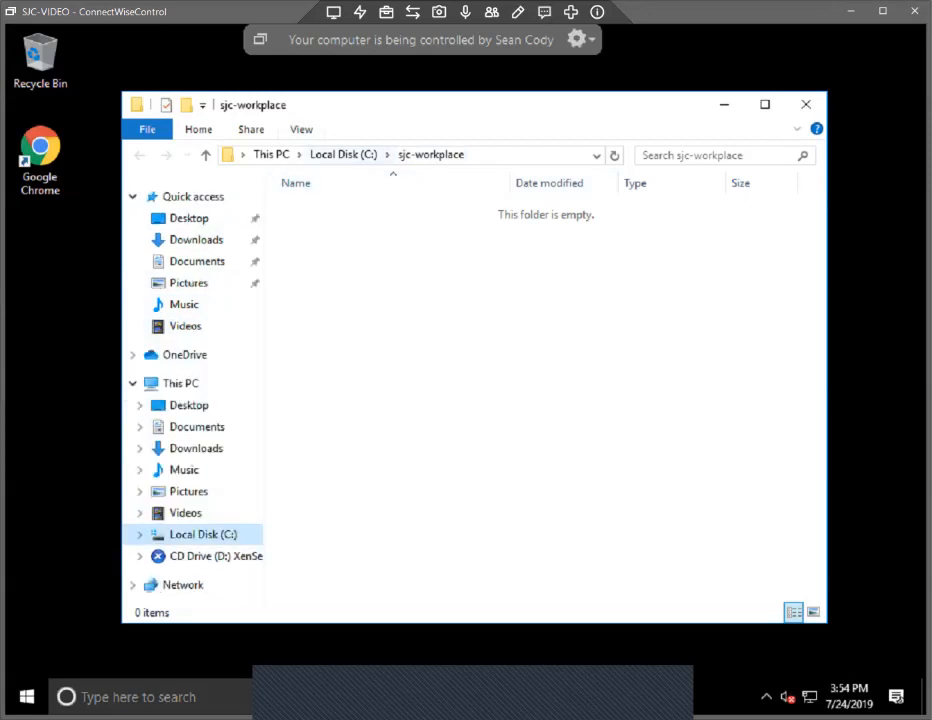
{"action": "left_click", "coordinate": [510, 155]}
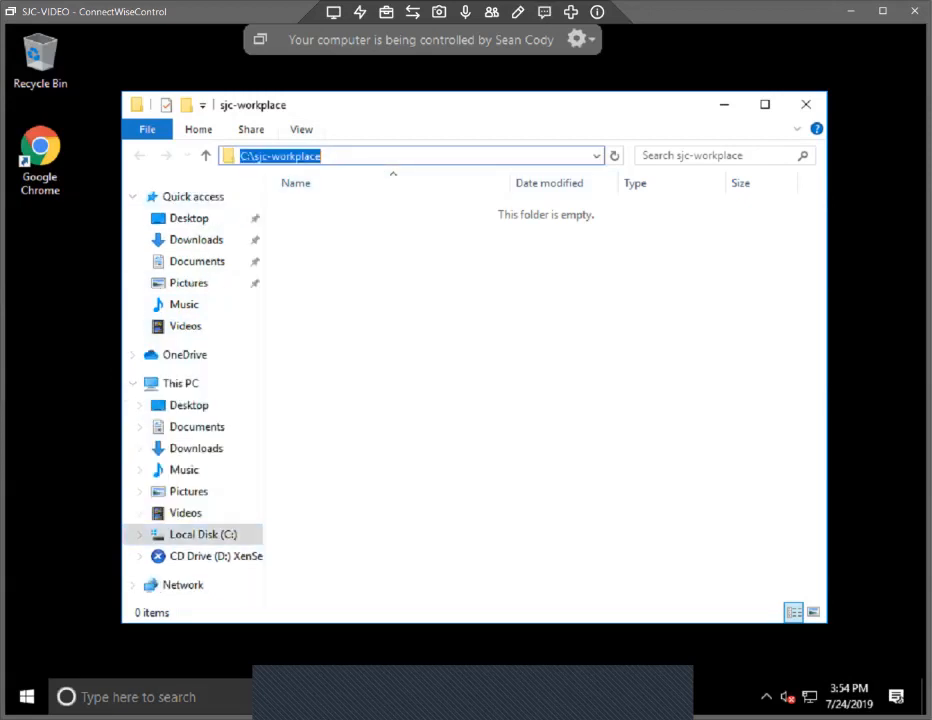
{"action": "left_click", "coordinate": [400, 300]}
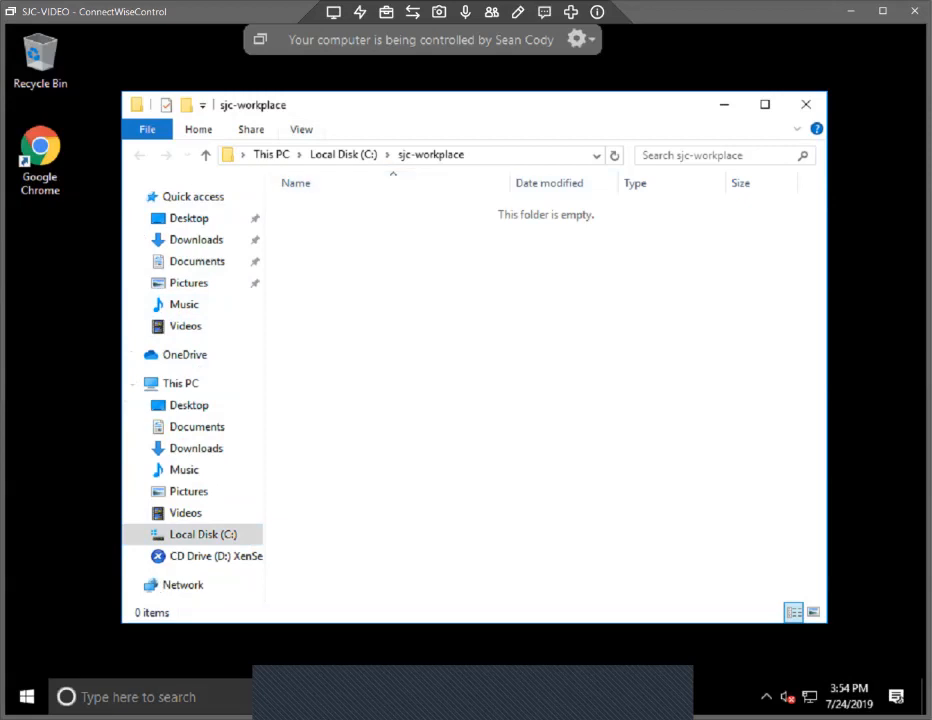
{"action": "left_click", "coordinate": [724, 104]}
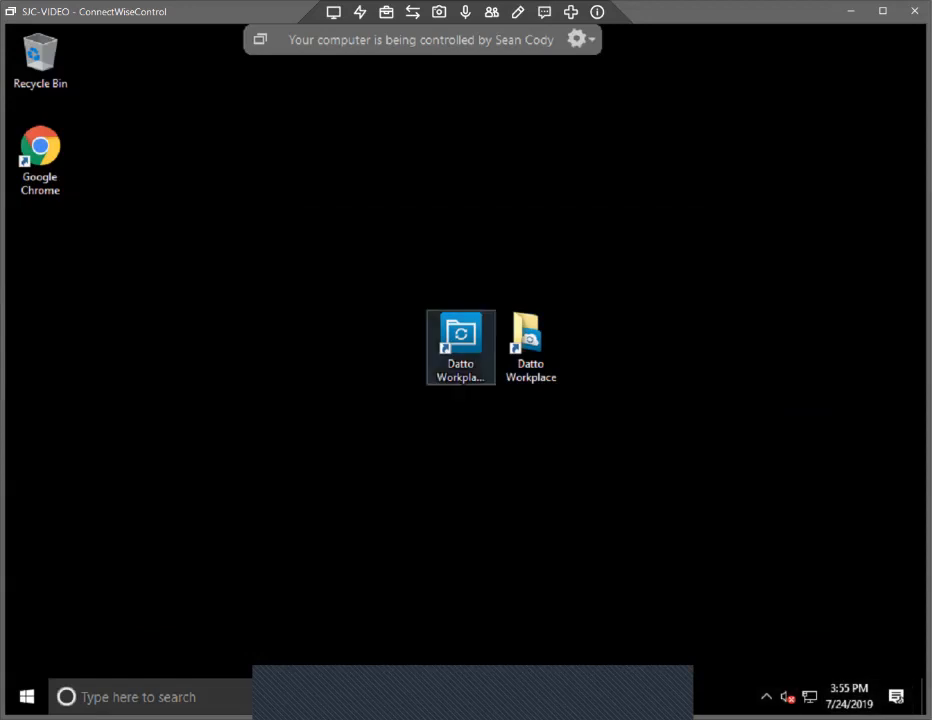
- Open Datto Workplace Online from the desktop and sign in with the Datto Workplace account password
{"action": "left_click", "coordinate": [461, 340]}
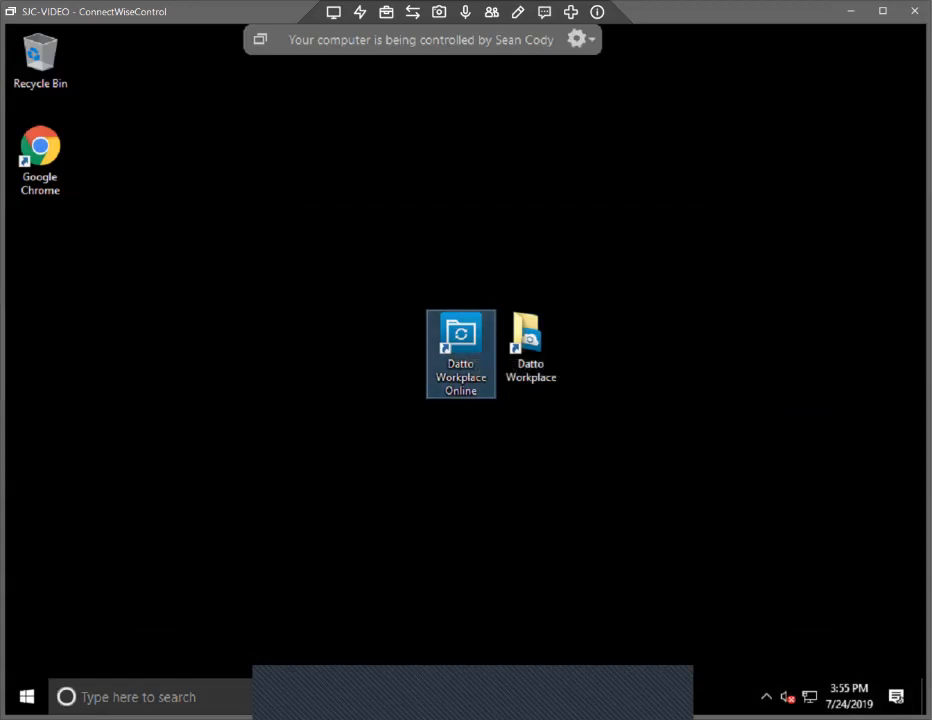
{"action": "double_click", "coordinate": [461, 345]}
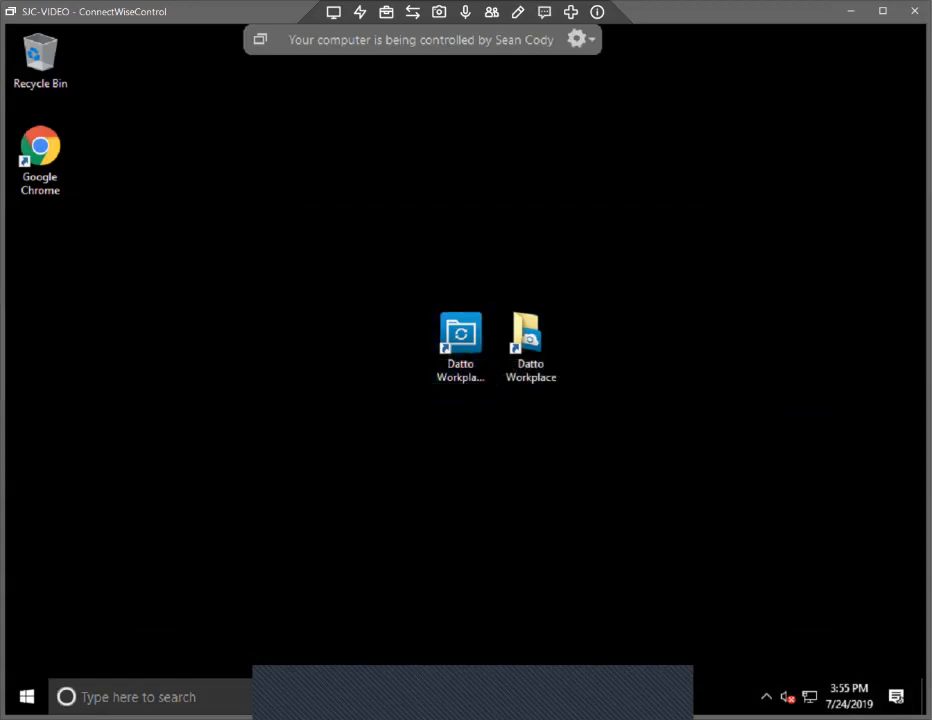
{"action": "type", "text": "••••••••••"}
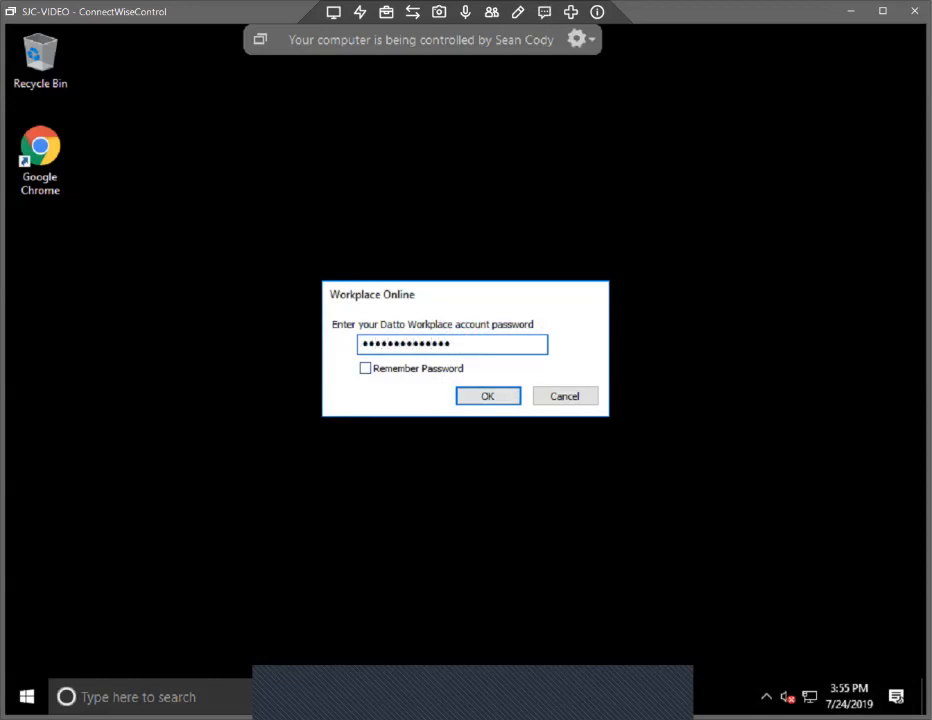
{"action": "key", "text": "Return"}
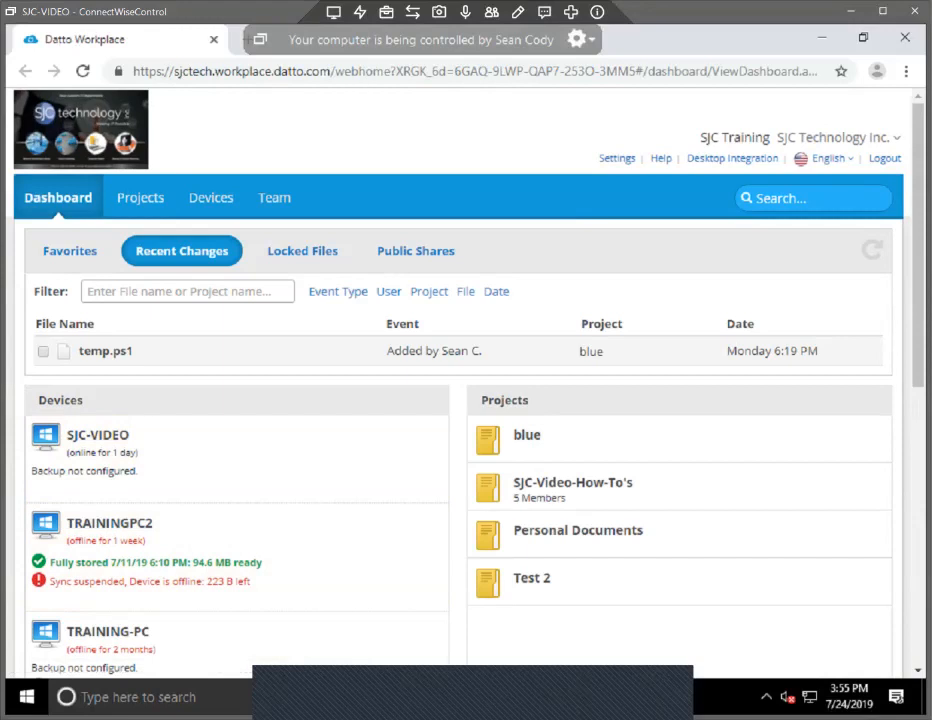
- Examine the Share, Manage and other actions available for the blue project in the Projects list, and deselect the project
{"action": "left_click", "coordinate": [140, 197]}
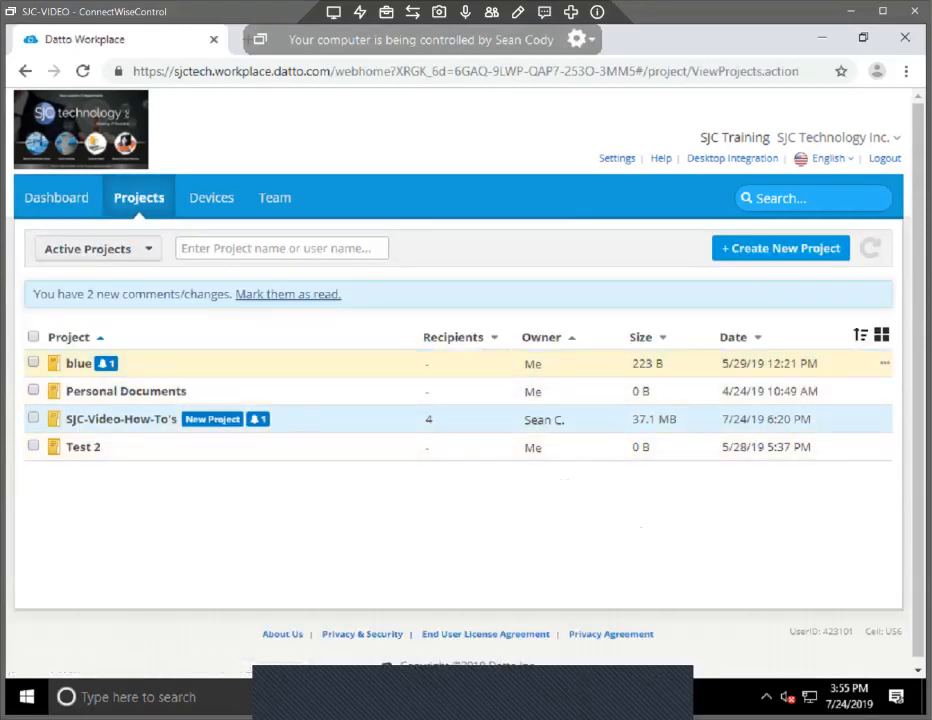
{"action": "right_click", "coordinate": [272, 352]}
{"action": "mouse_move", "coordinate": [360, 549]}
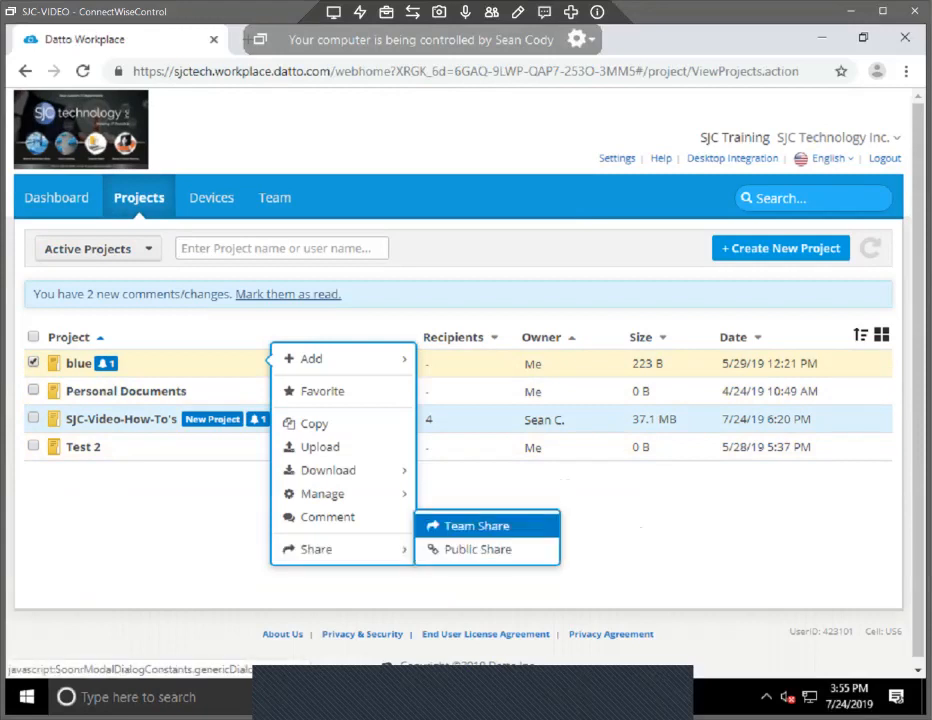
{"action": "mouse_move", "coordinate": [330, 493]}
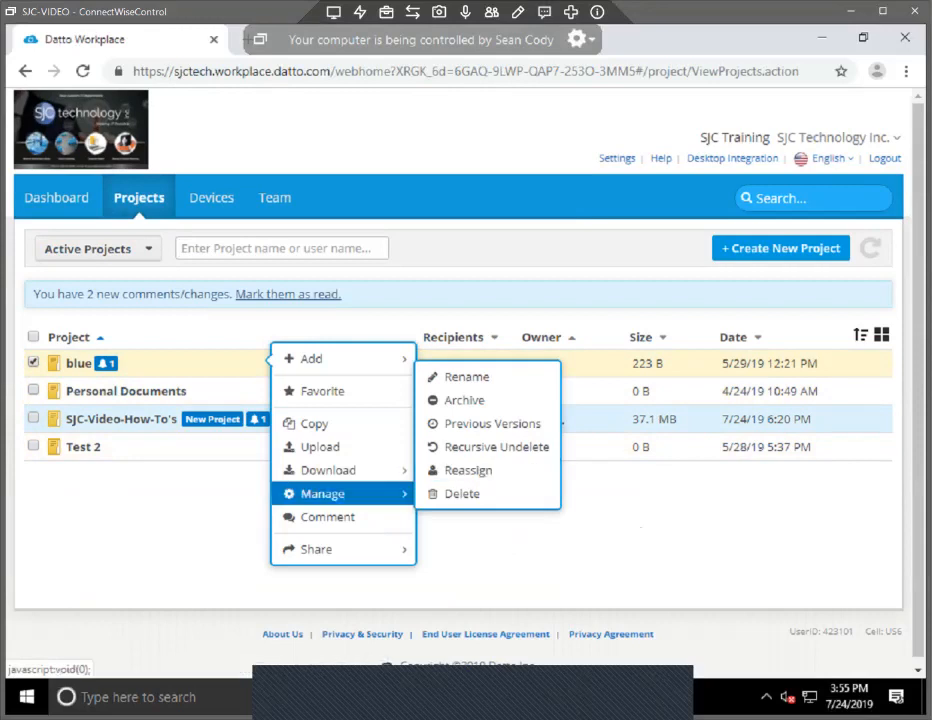
{"action": "mouse_move", "coordinate": [330, 470]}
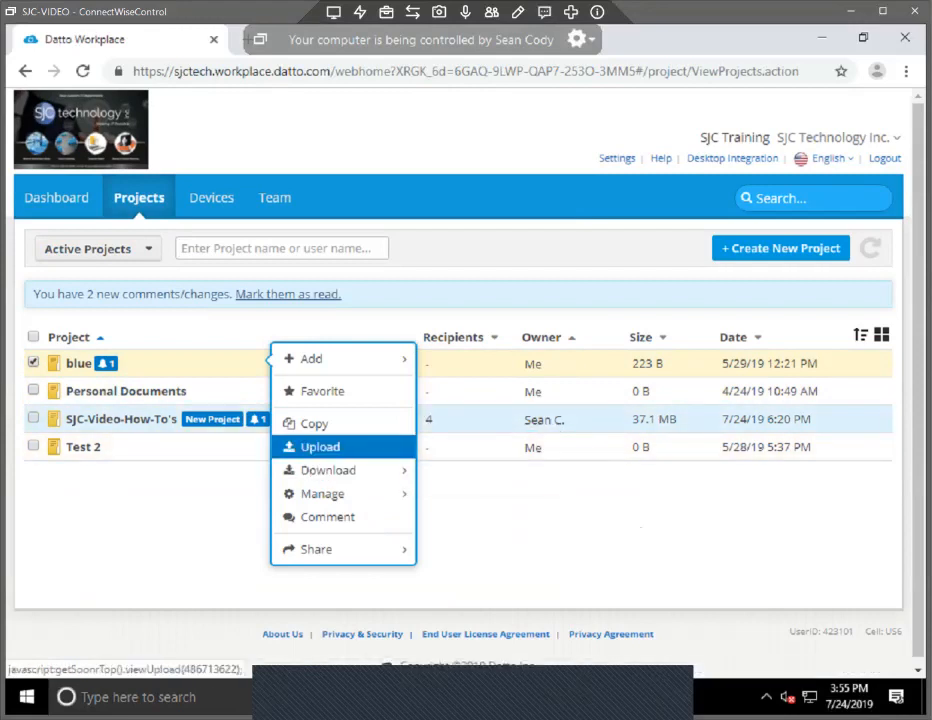
{"action": "mouse_move", "coordinate": [312, 358]}
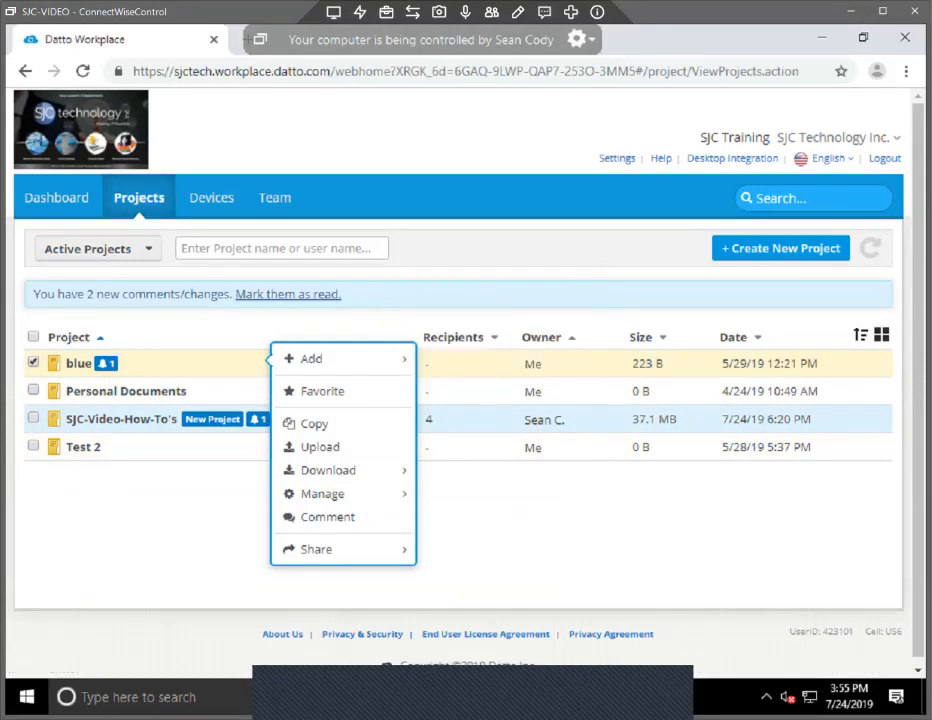
{"action": "key", "text": "Escape"}
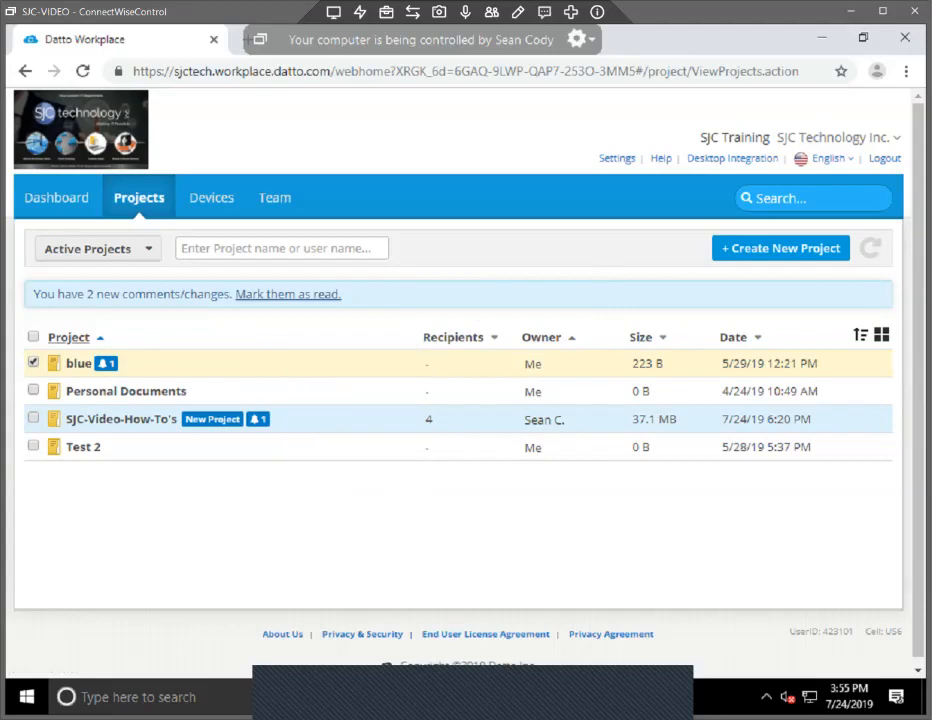
{"action": "left_click", "coordinate": [33, 362]}
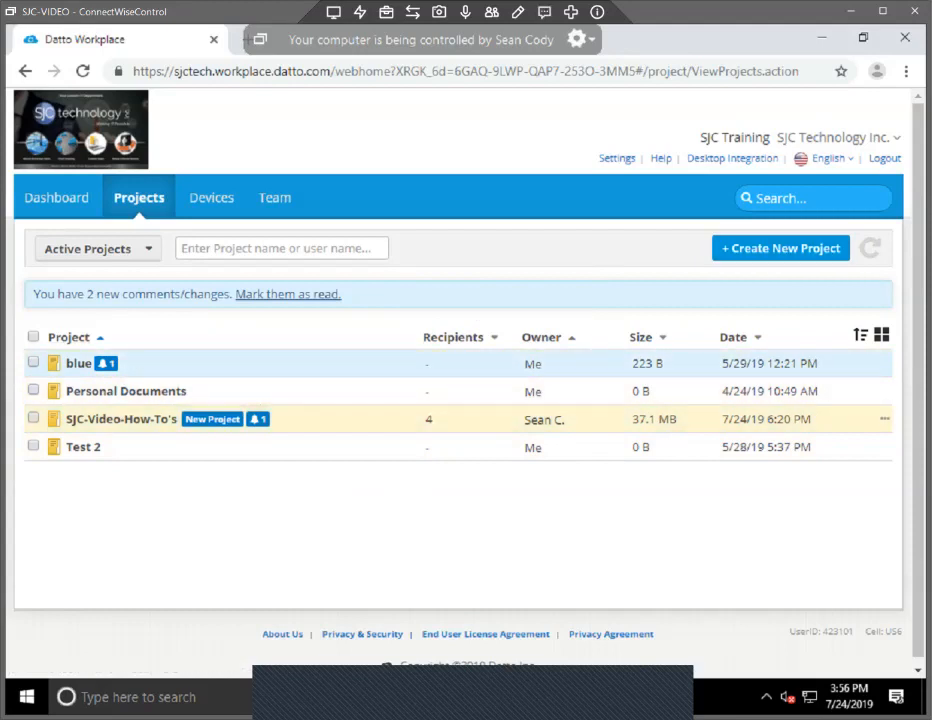
- Minimize the browser and view the local Datto Workplace folder again, leaving the desktop clear
{"action": "left_click", "coordinate": [822, 38]}
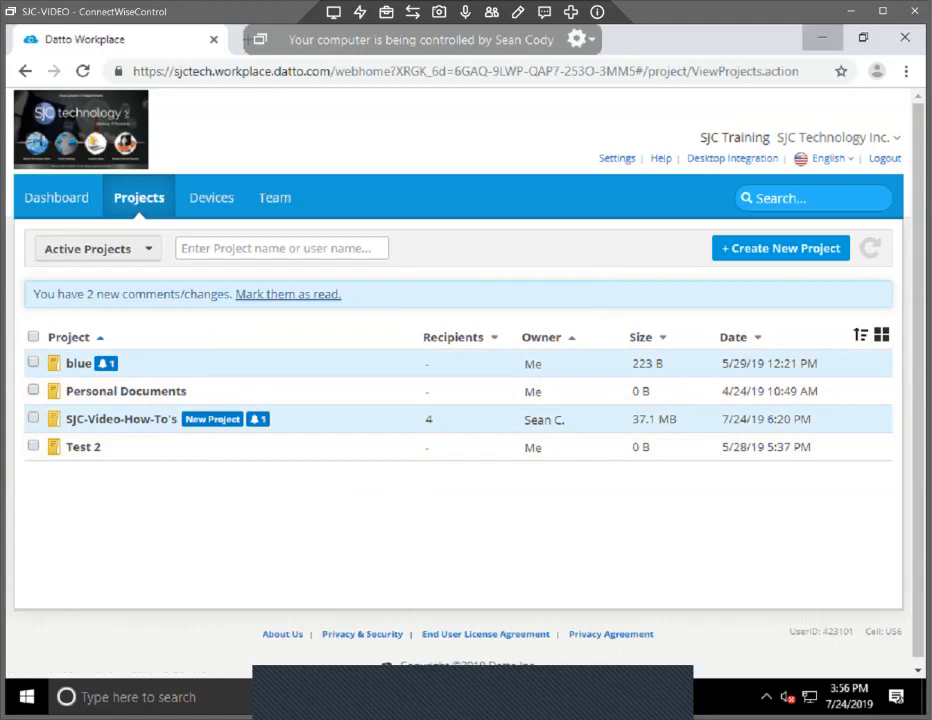
{"action": "double_click", "coordinate": [530, 340]}
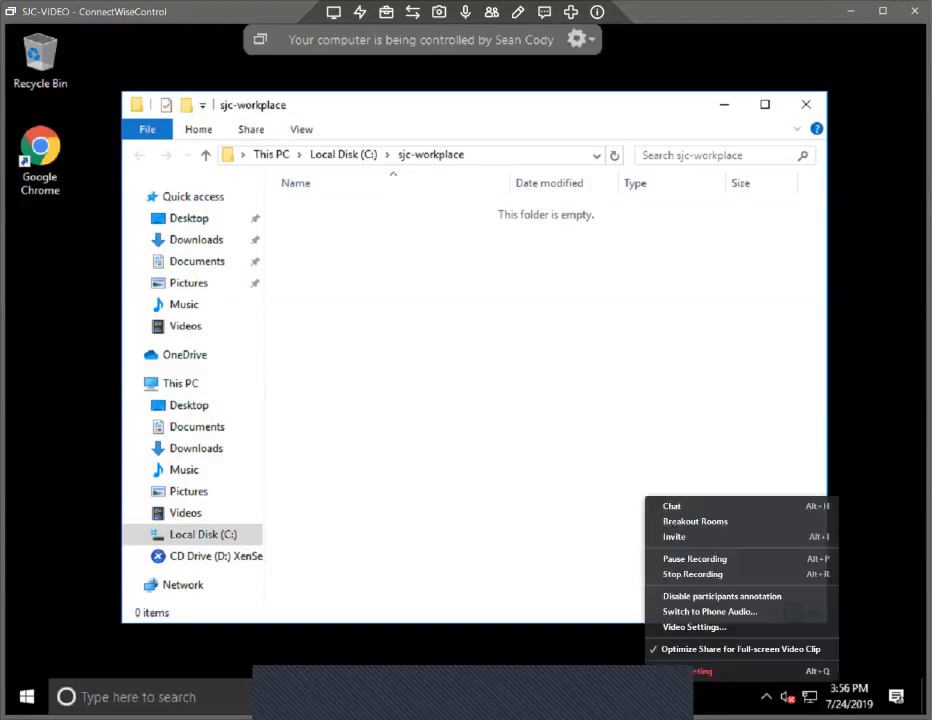
{"action": "left_click", "coordinate": [724, 104]}
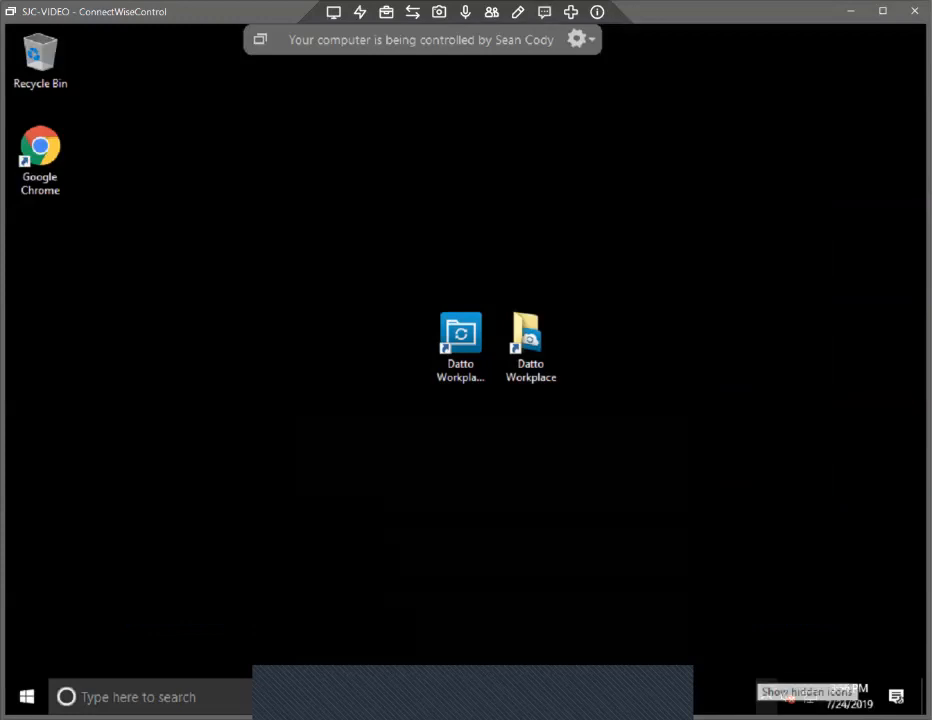
- Move the Datto Workplace icon from the hidden icons to the visible notification area of the taskbar
{"action": "left_click", "coordinate": [766, 697]}
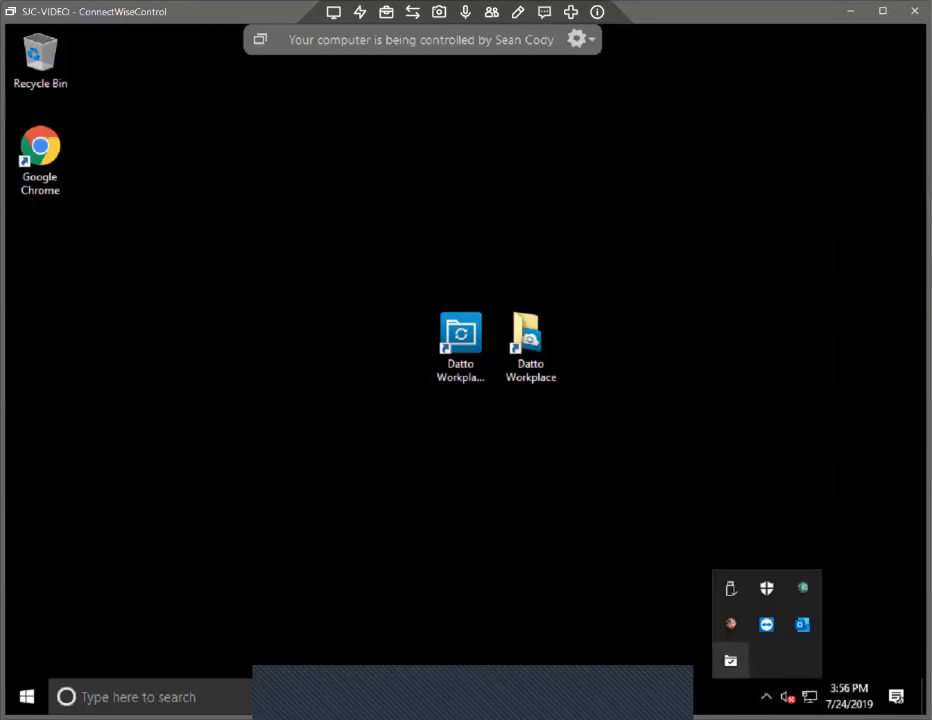
{"action": "left_click", "coordinate": [558, 454]}
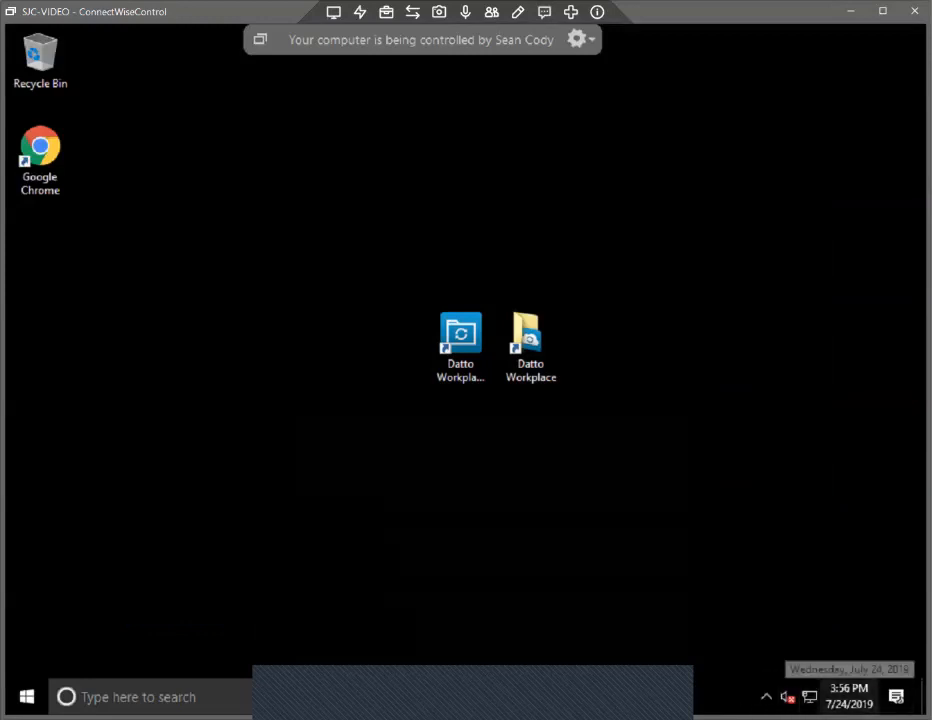
{"action": "left_click", "coordinate": [767, 696]}
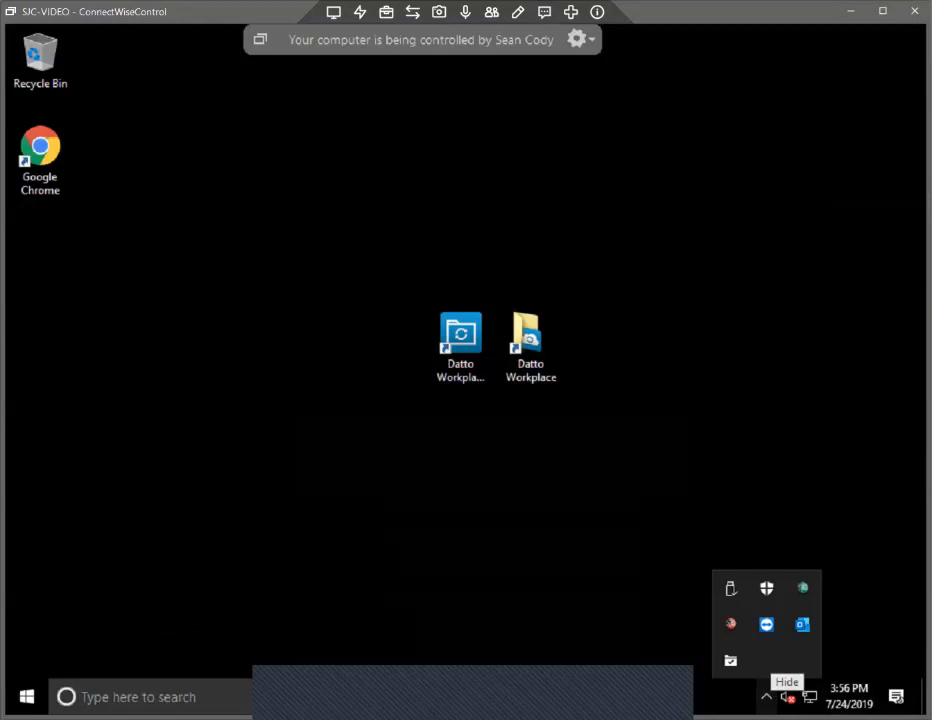
{"action": "mouse_move", "coordinate": [731, 661]}
{"action": "left_mouse_down"}
{"action": "mouse_move", "coordinate": [754, 672]}
{"action": "mouse_move", "coordinate": [753, 661]}
{"action": "mouse_move", "coordinate": [732, 656]}
{"action": "mouse_move", "coordinate": [783, 694]}
{"action": "mouse_move", "coordinate": [810, 697]}
{"action": "left_mouse_up"}
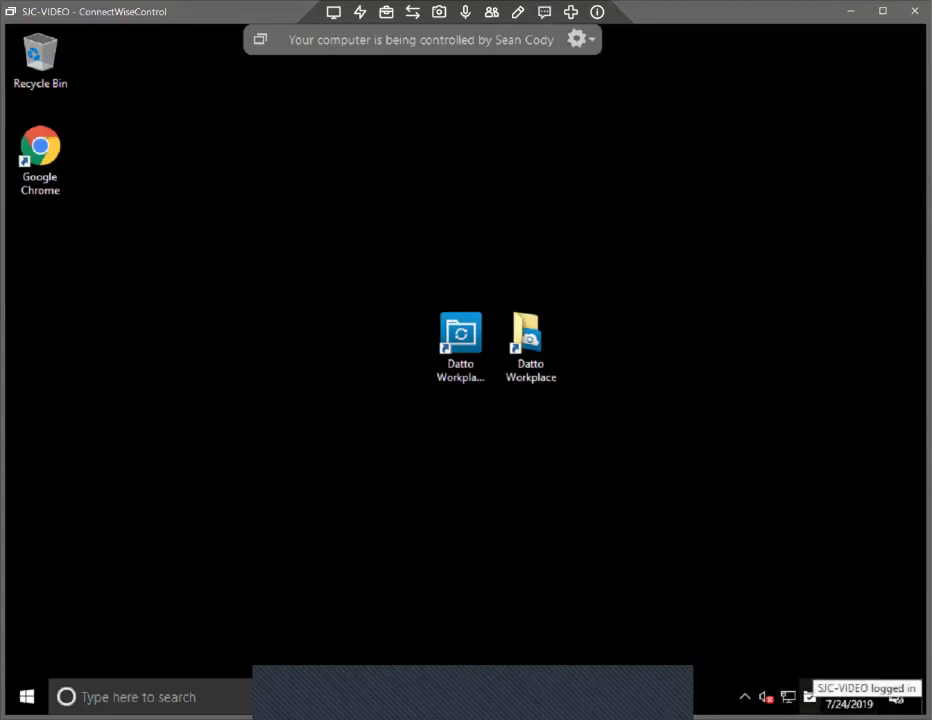
- Move the blue Outlook icon and the green round icon from the hidden icons to the visible notification area
{"action": "left_click", "coordinate": [744, 697]}
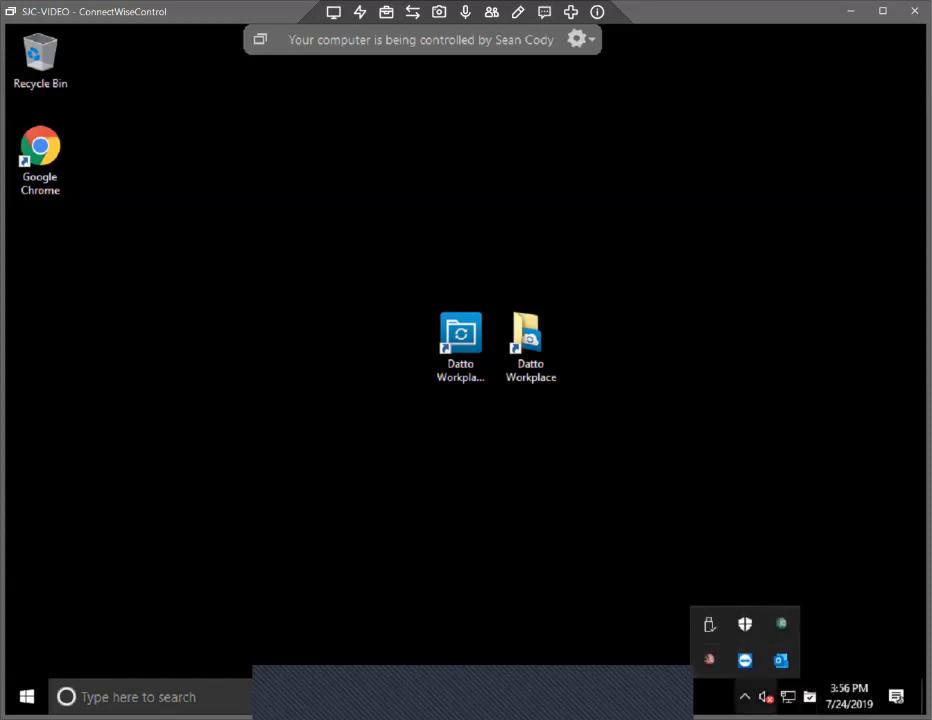
{"action": "left_click_drag", "start_coordinate": [781, 660], "coordinate": [793, 696]}
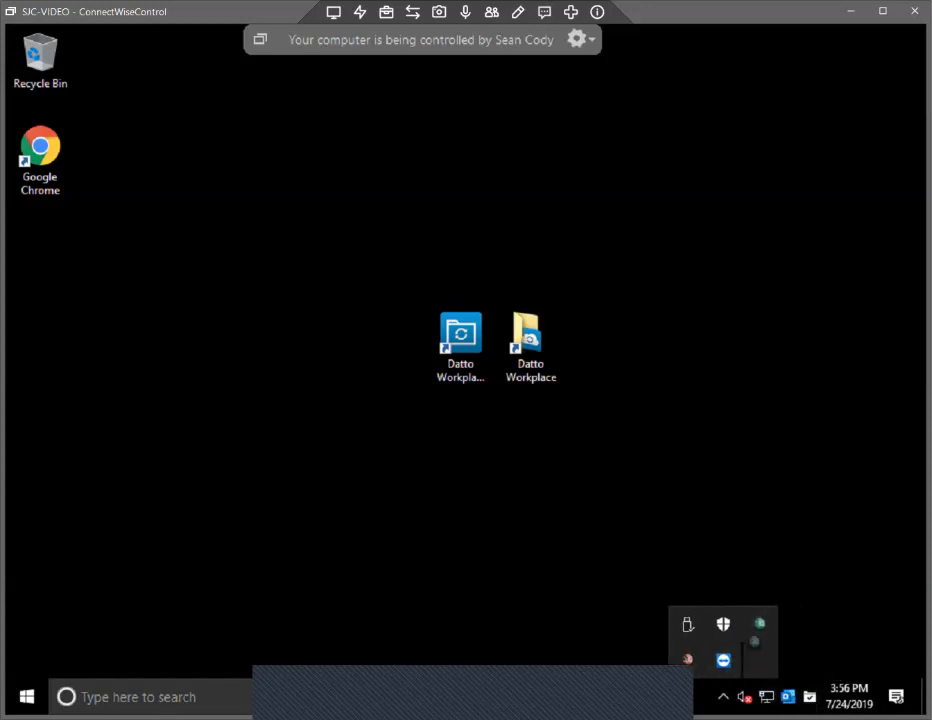
{"action": "left_click_drag", "start_coordinate": [779, 696], "coordinate": [782, 696]}
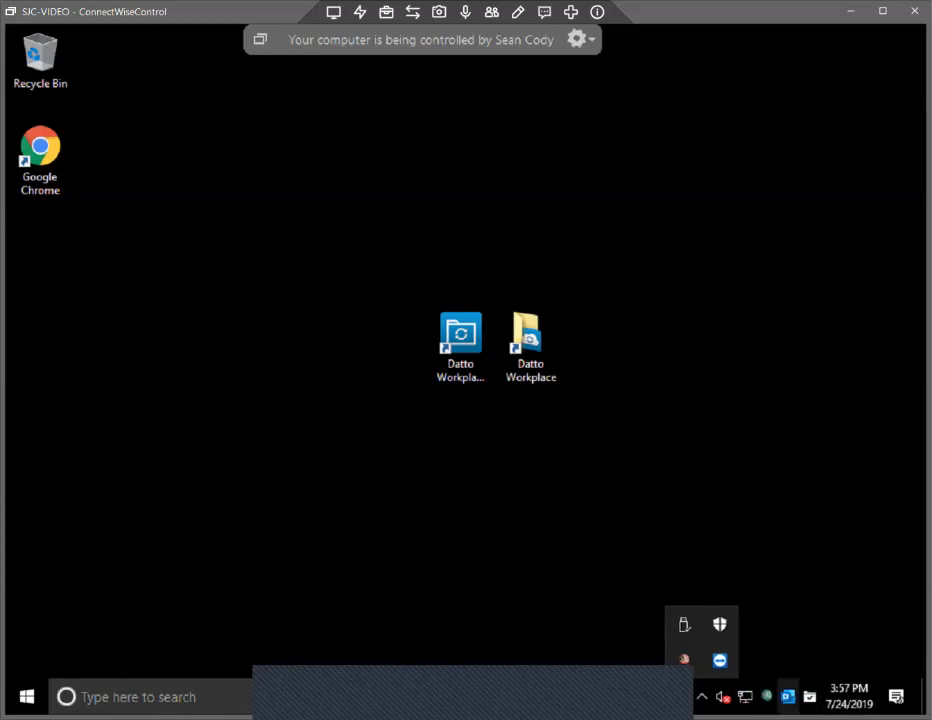
{"action": "left_click", "coordinate": [703, 697]}
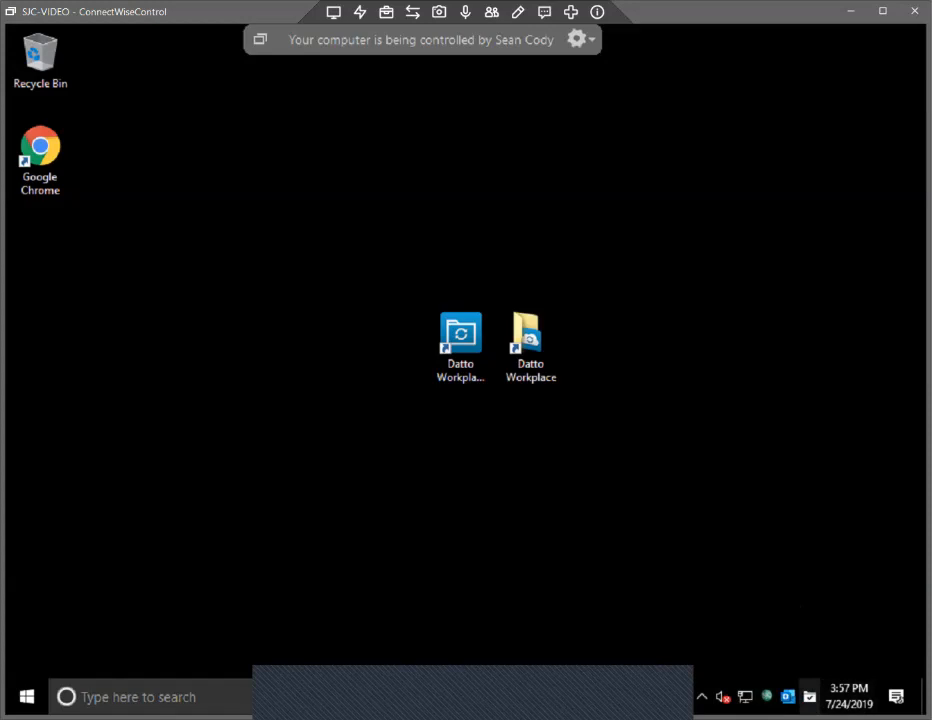
- Open the local Workplace folder through the Datto Workplace notification icon and close the folder window
{"action": "right_click", "coordinate": [810, 696]}
{"action": "key", "text": "Escape"}
{"action": "right_click", "coordinate": [810, 697]}
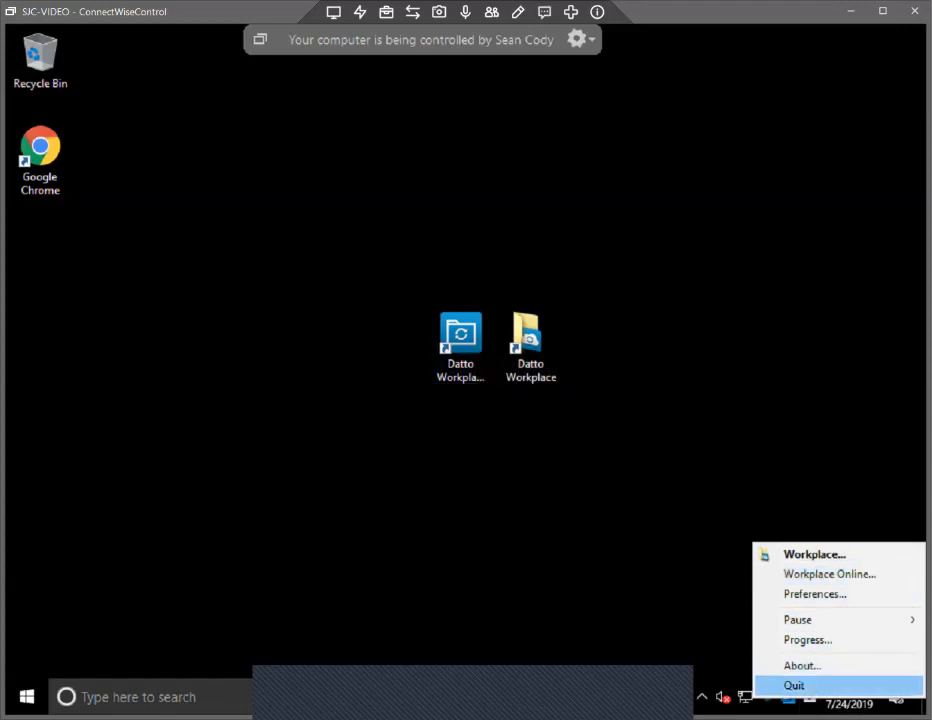
{"action": "left_click", "coordinate": [814, 554]}
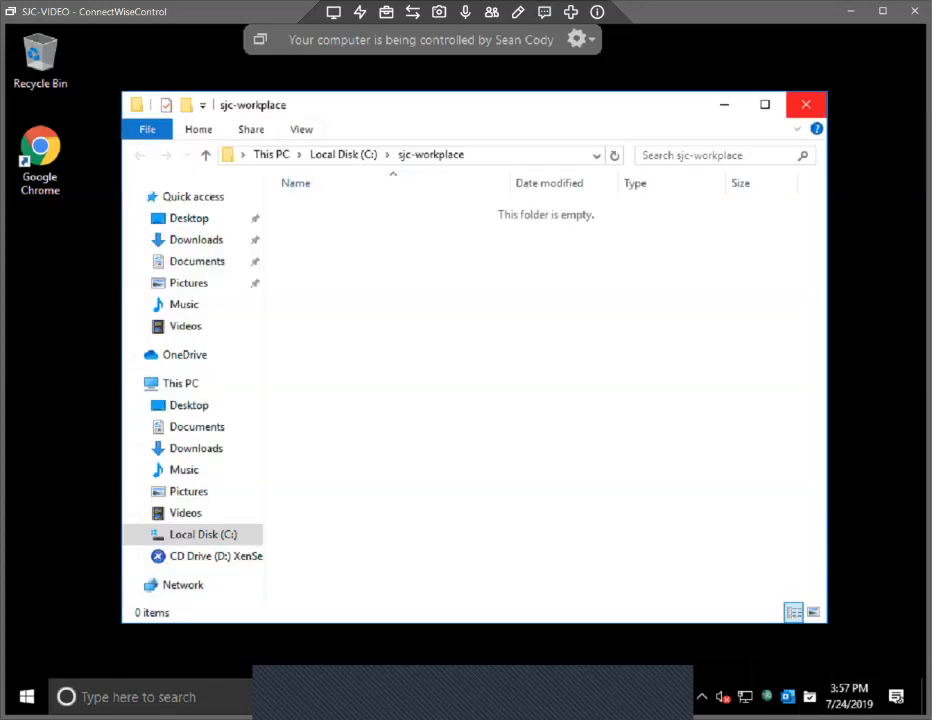
{"action": "left_click", "coordinate": [806, 104]}
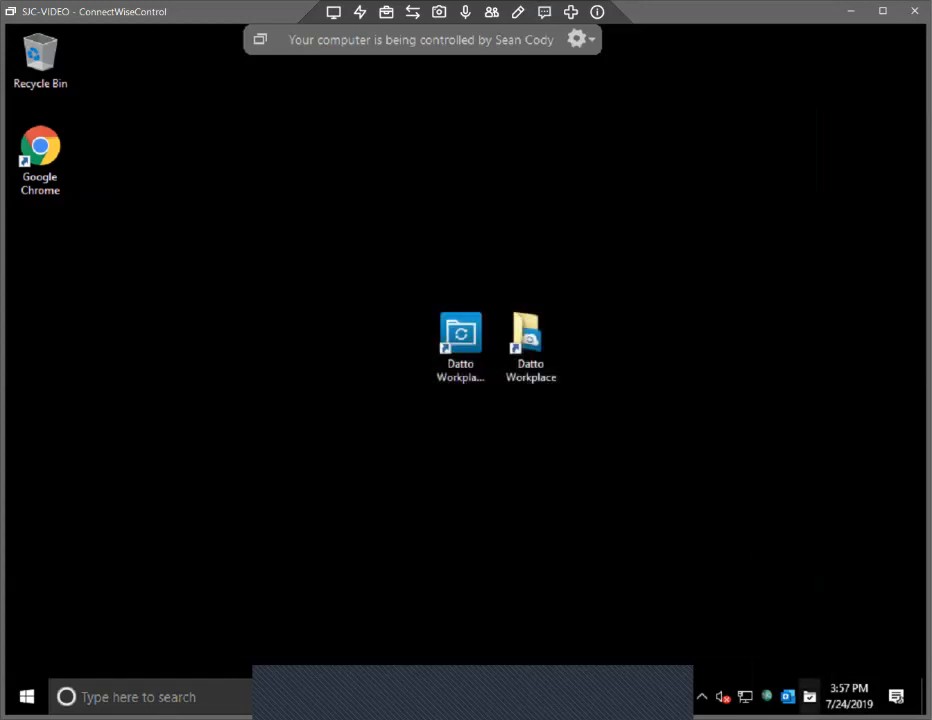
- Open the Preferences of Datto Workplace from its notification icon
{"action": "right_click", "coordinate": [809, 697]}
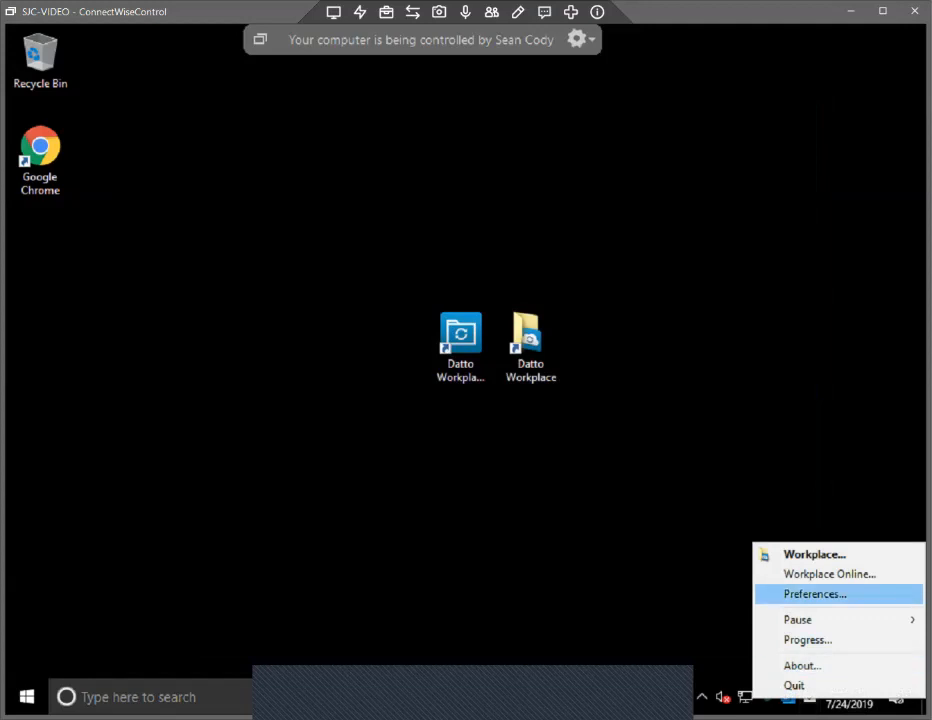
{"action": "left_click", "coordinate": [815, 594]}
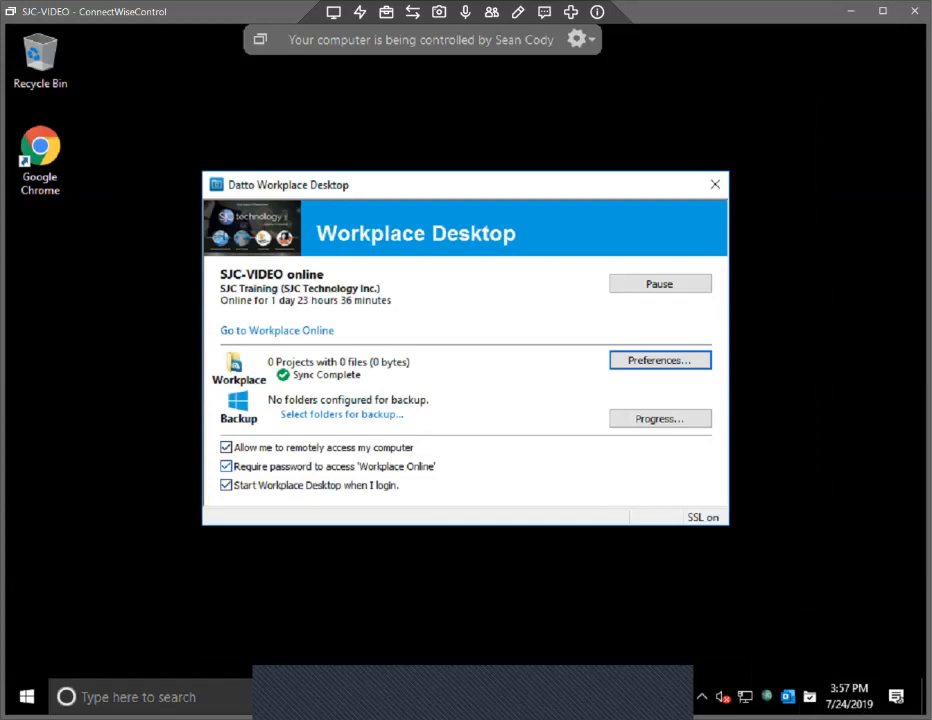
- Turn off the password requirement for Workplace Online, authorise it with the account password, and close the Workplace Desktop window
{"action": "left_click", "coordinate": [226, 466]}
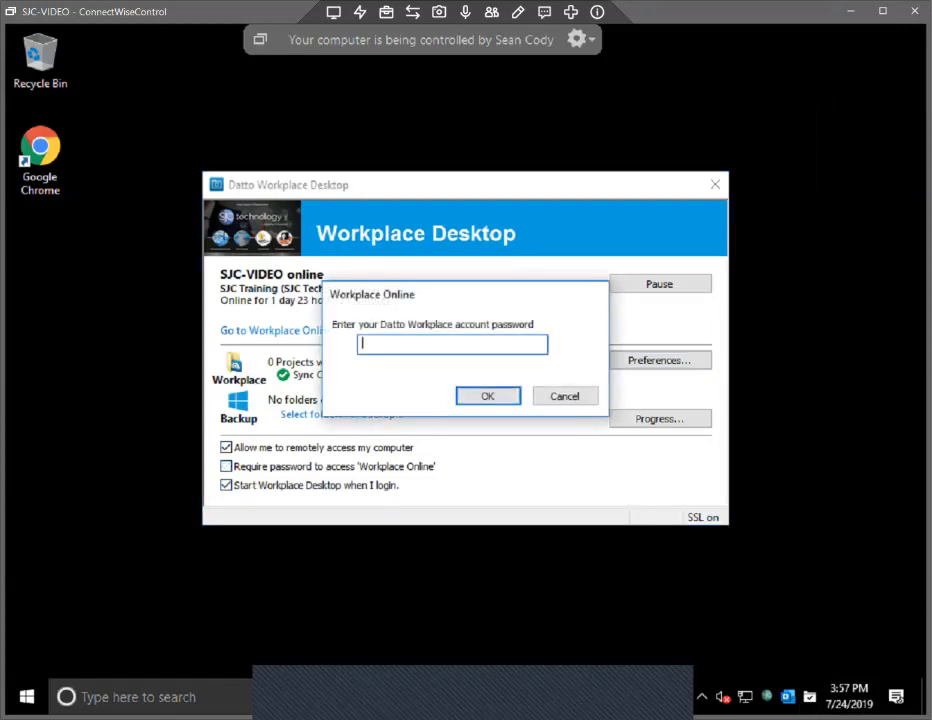
{"action": "type", "text": "•••••••••••••"}
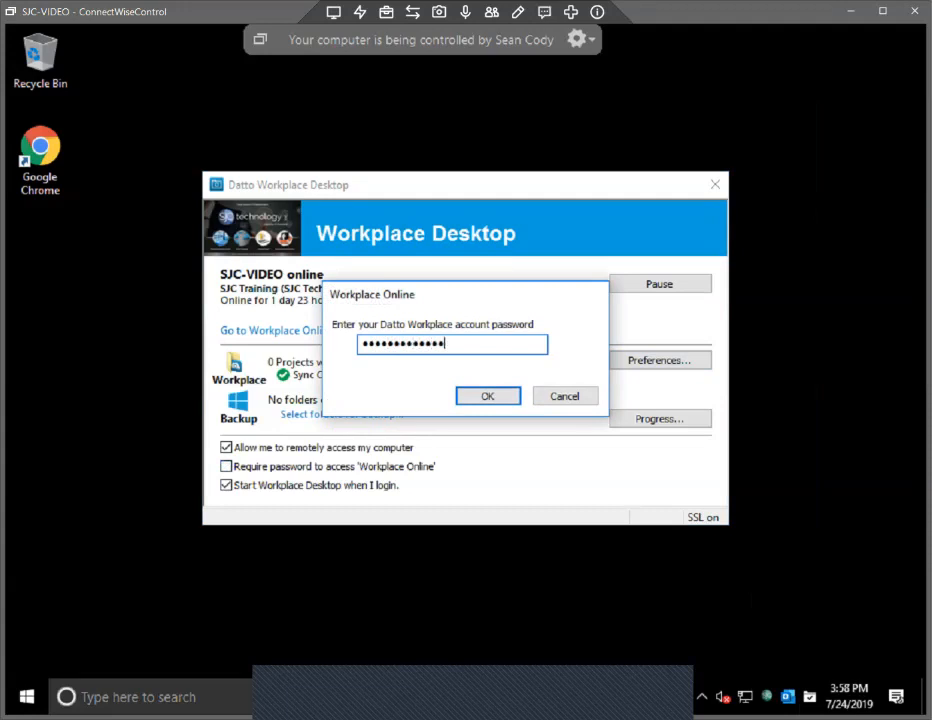
{"action": "key", "text": "Return"}
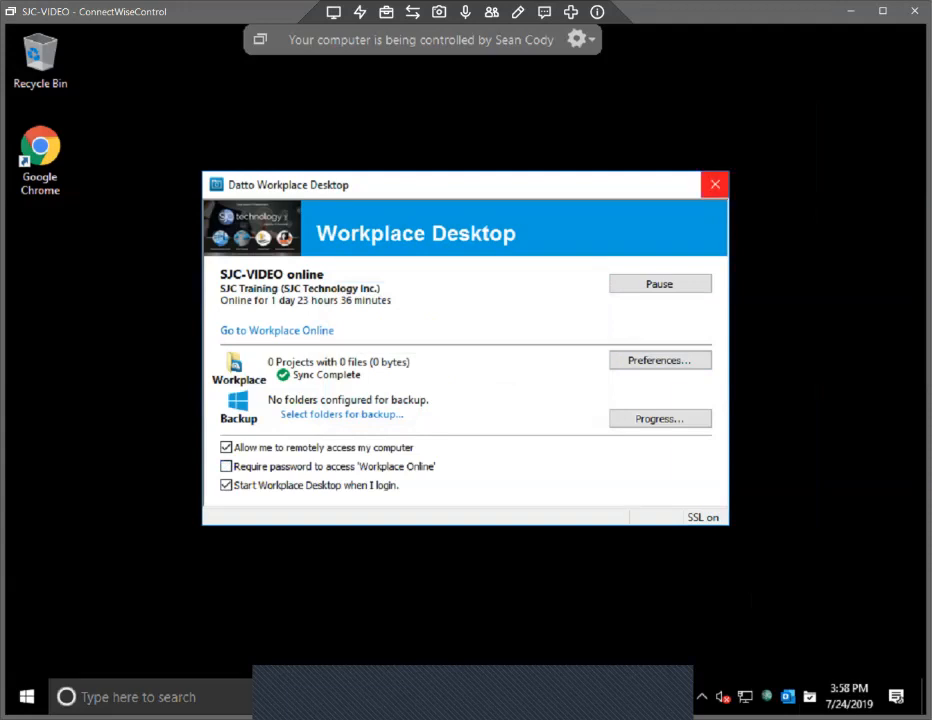
{"action": "left_click", "coordinate": [715, 184]}
- Open Workplace Online from the Datto Workplace notification icon two times, closing the browser after each visit
{"action": "right_click", "coordinate": [767, 696]}
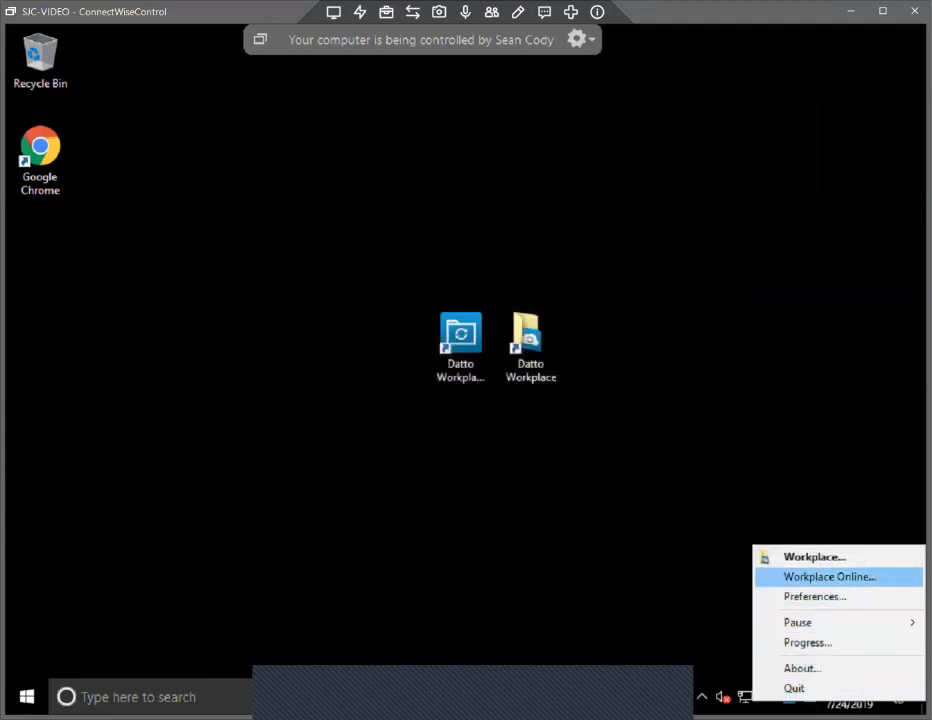
{"action": "left_click", "coordinate": [830, 577]}
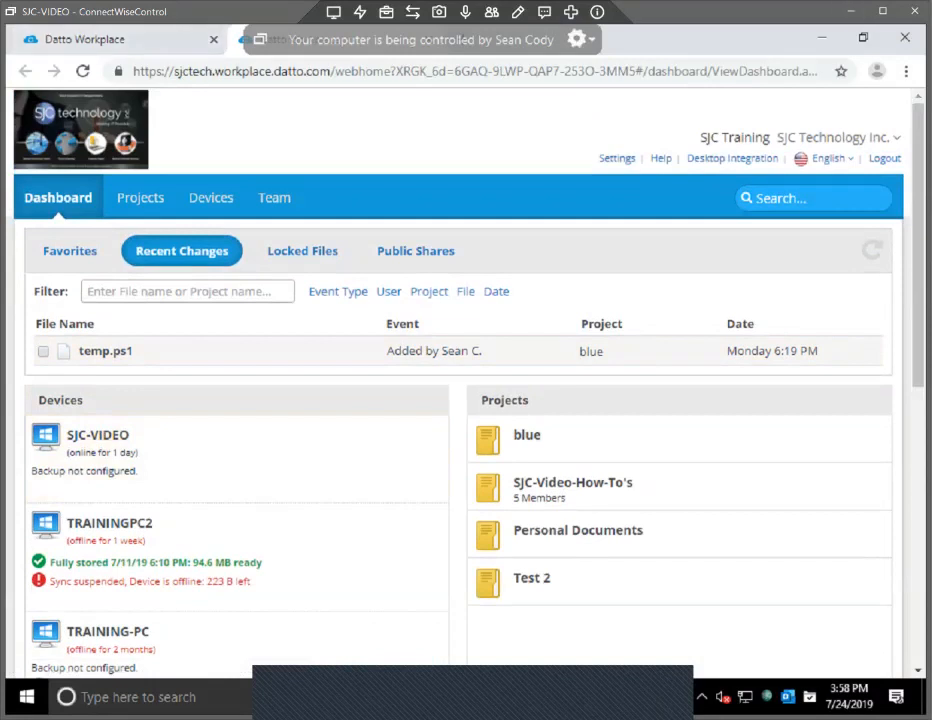
{"action": "left_click", "coordinate": [905, 38]}
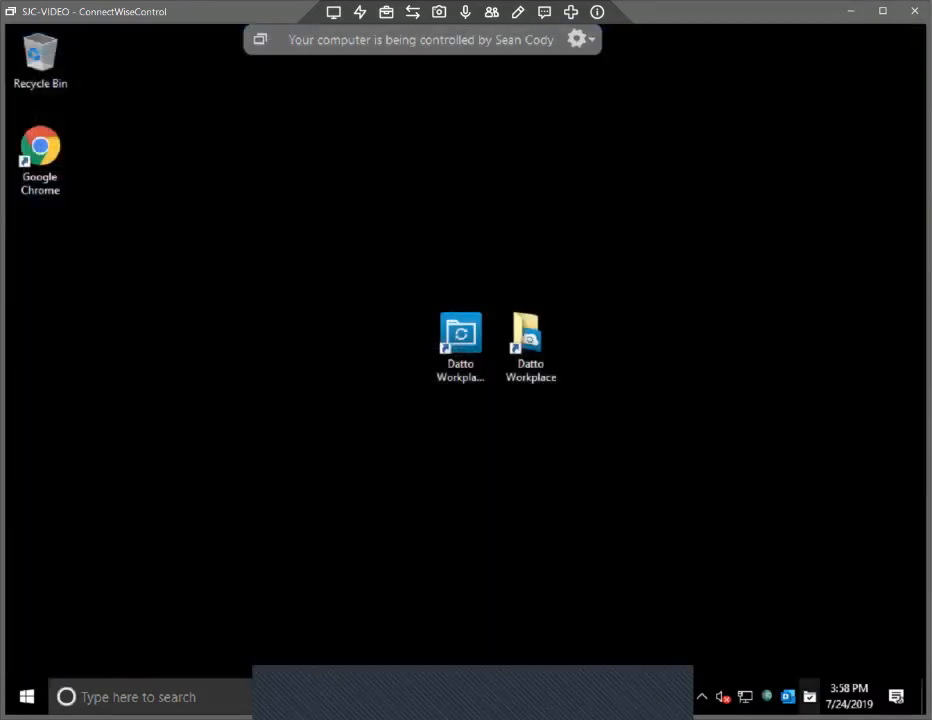
{"action": "right_click", "coordinate": [809, 697]}
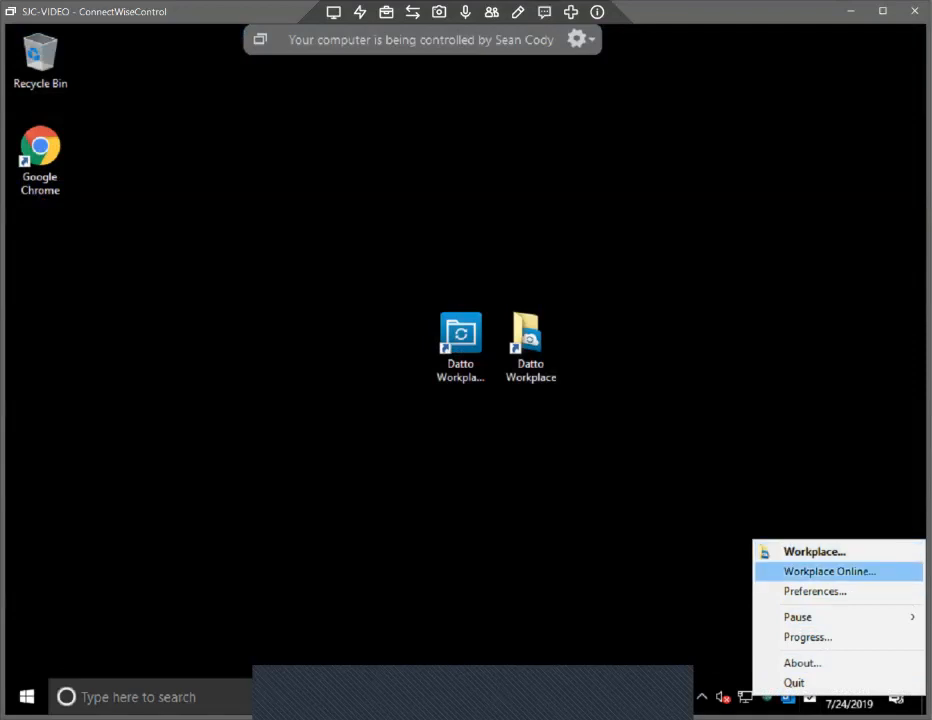
{"action": "left_click", "coordinate": [830, 571]}
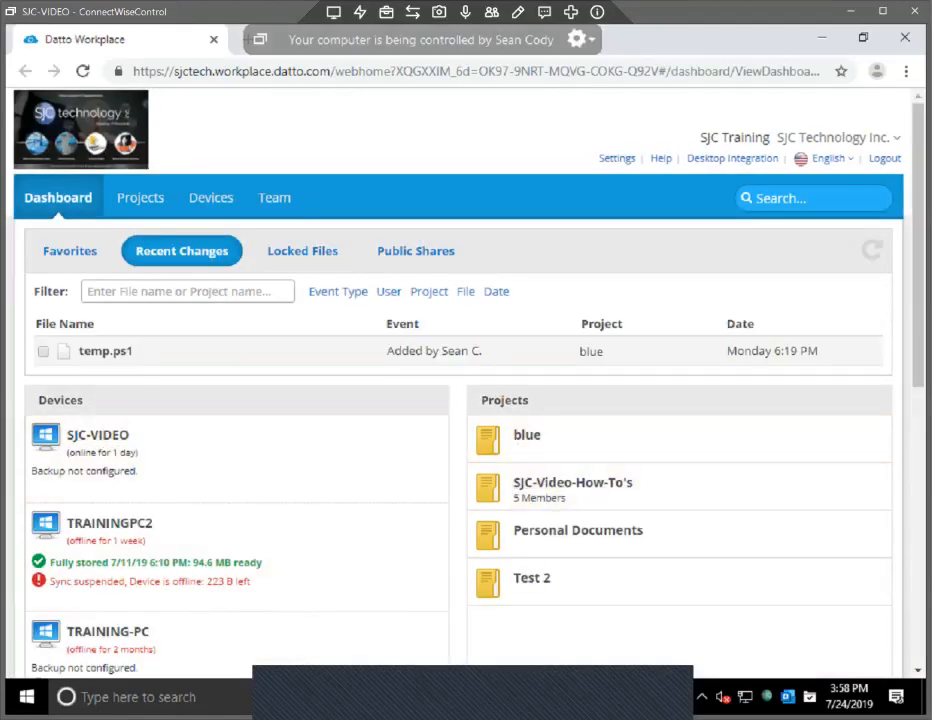
{"action": "left_click", "coordinate": [905, 38]}
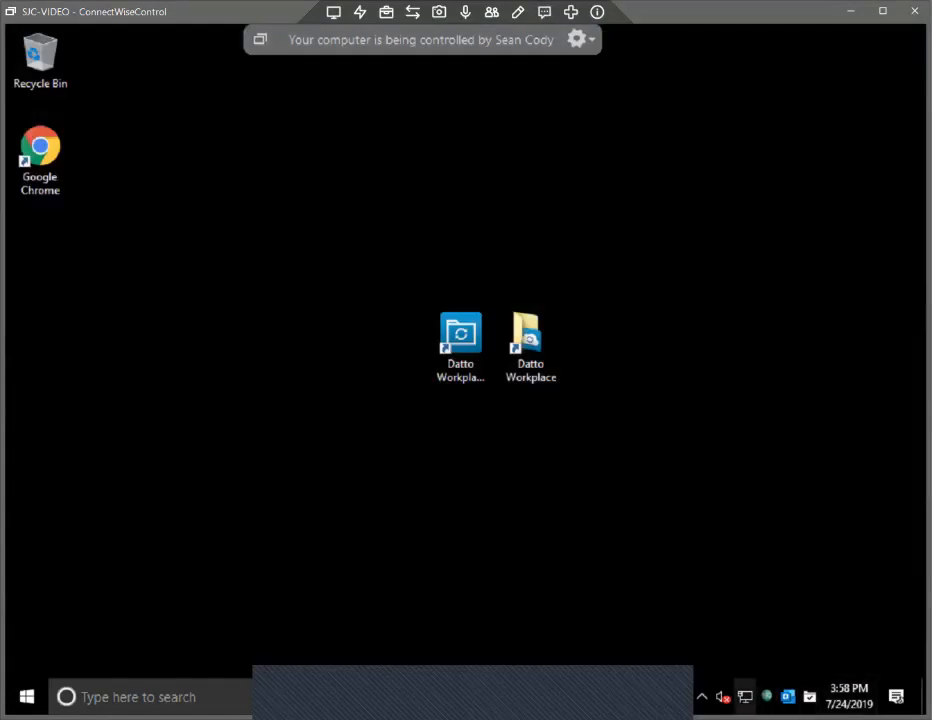
- Bring the Datto Workplace Preferences back up from the notification icon
{"action": "right_click", "coordinate": [746, 697]}
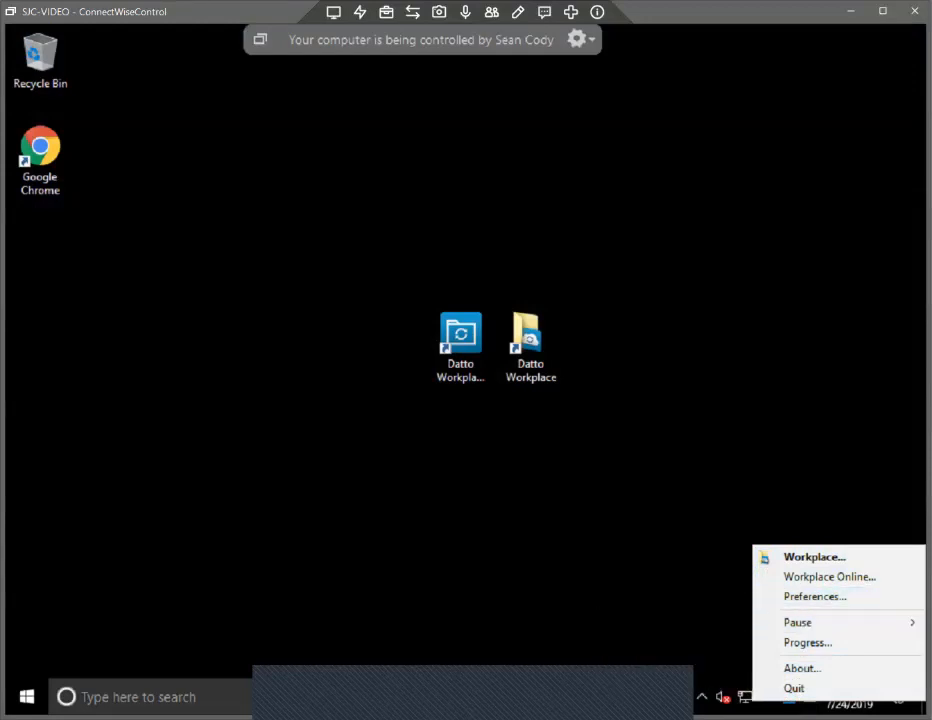
{"action": "left_click", "coordinate": [700, 600]}
{"action": "right_click", "coordinate": [809, 697]}
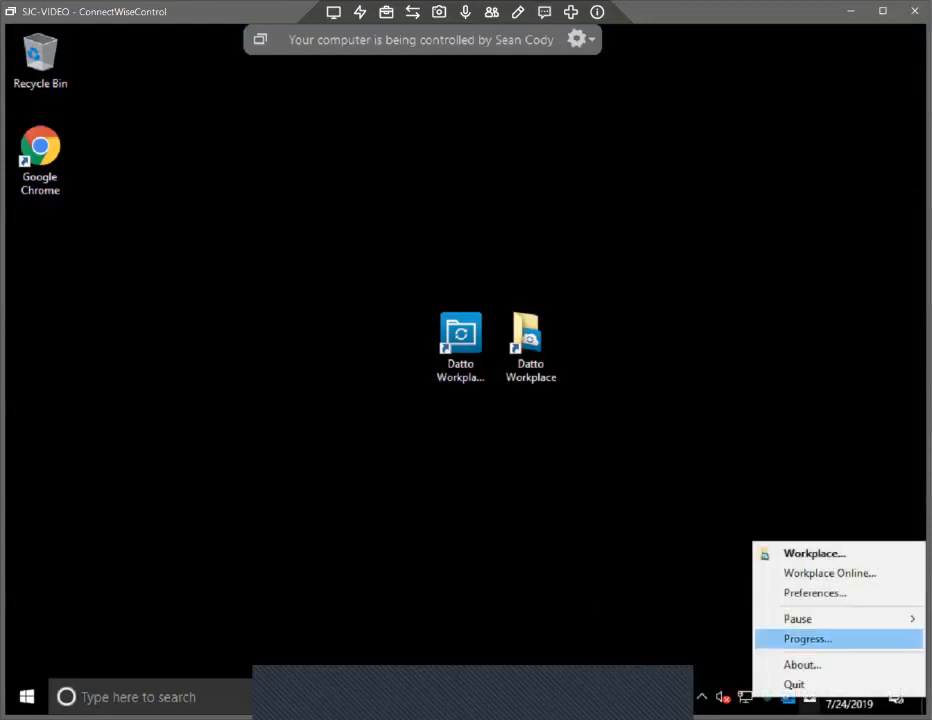
{"action": "left_click", "coordinate": [815, 593]}
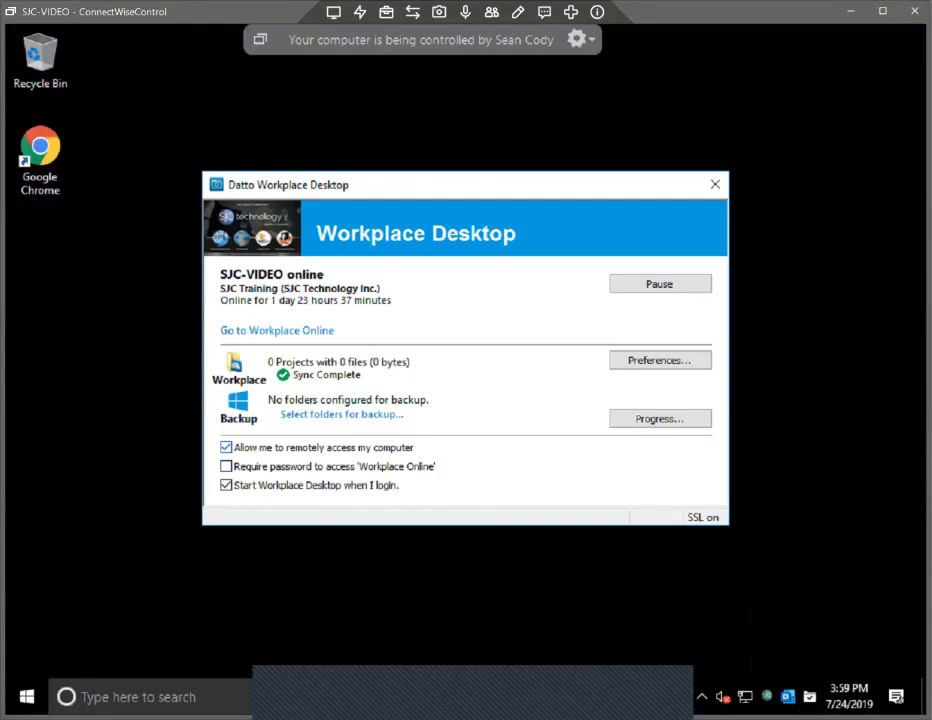
- Create a new folder on the desktop named "not syn'd data"
{"action": "right_click", "coordinate": [69, 306]}
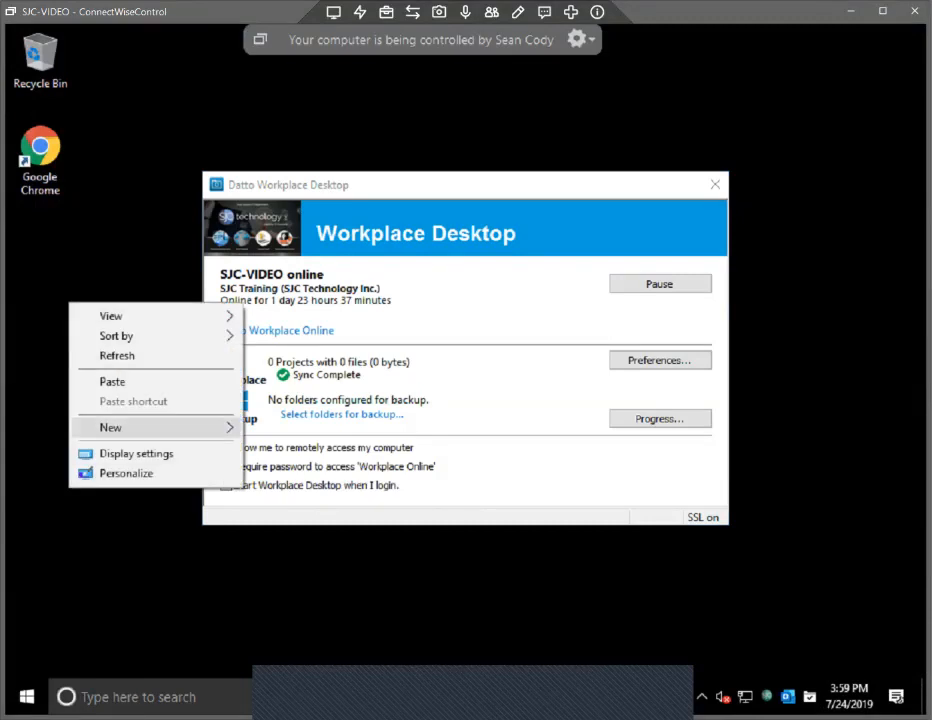
{"action": "mouse_move", "coordinate": [112, 427]}
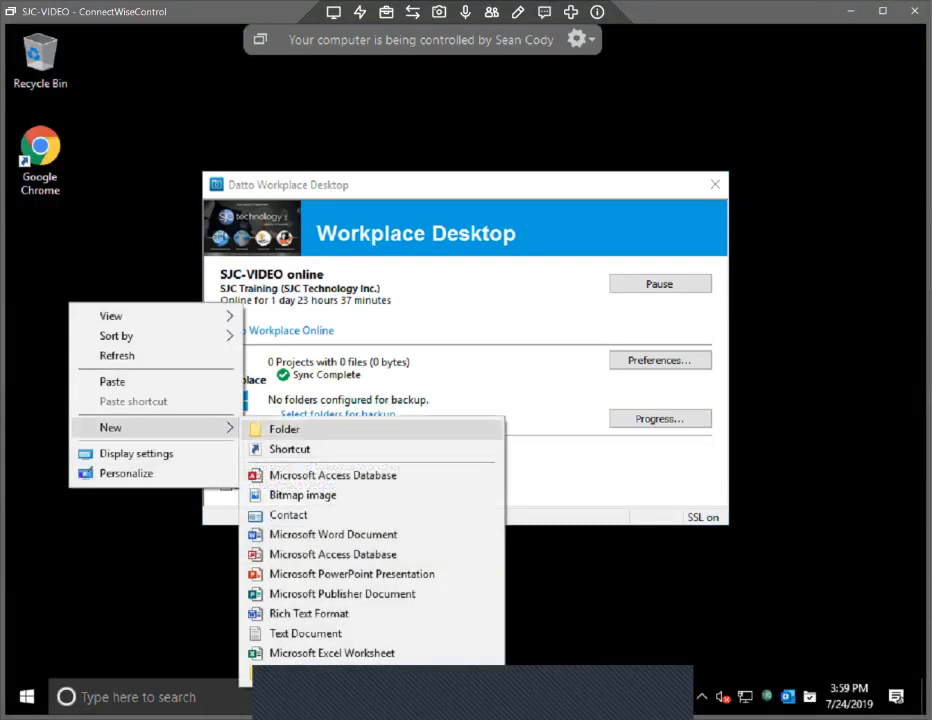
{"action": "left_click", "coordinate": [284, 429]}
{"action": "type", "text": "not sy"}
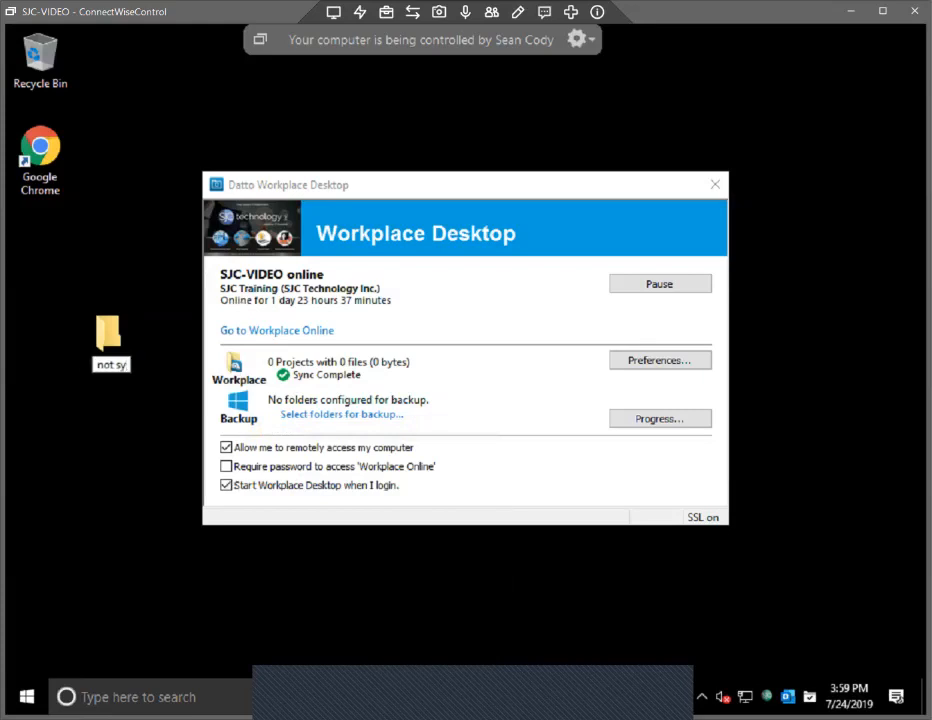
{"action": "type", "text": "n'd data"}
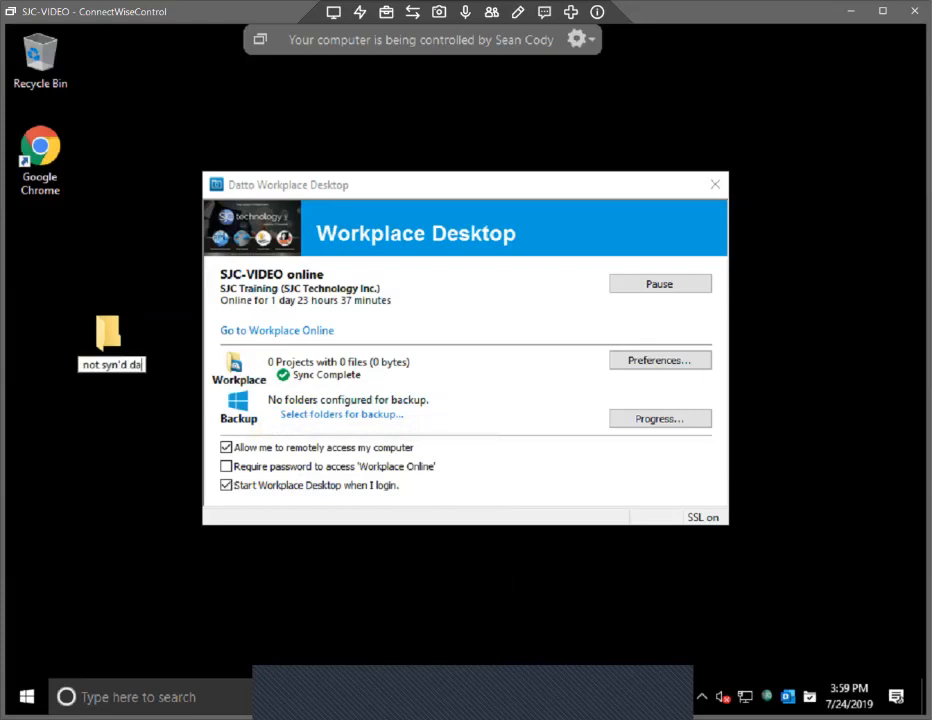
{"action": "key", "text": "Return"}
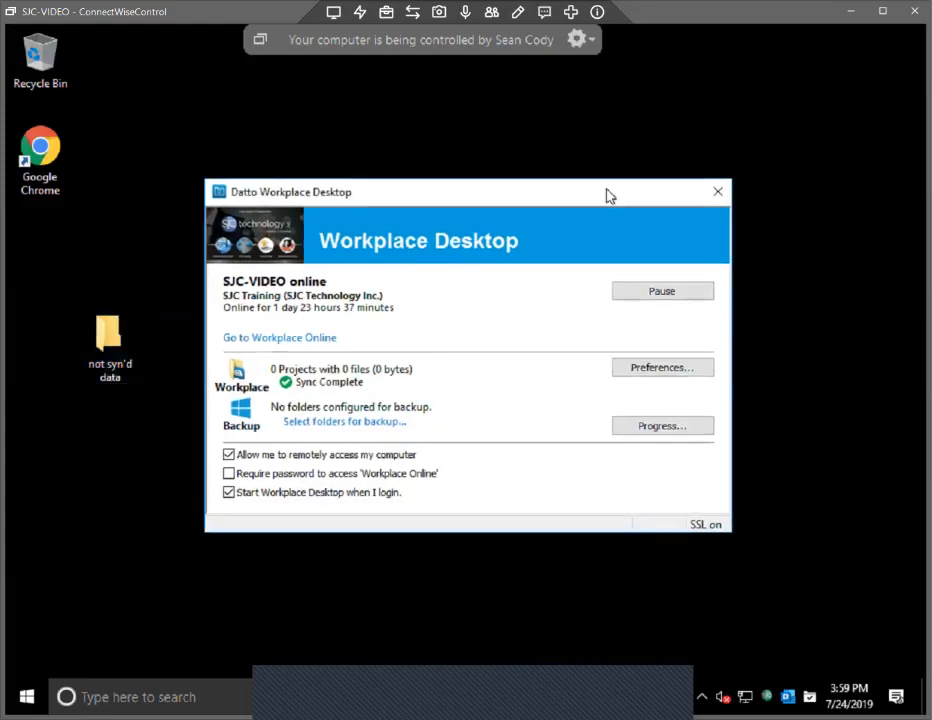
- Close the Workplace Desktop window, then view the local sjc-workplace folder and its full path through the desktop shortcut and close it
{"action": "left_click_drag", "start_coordinate": [607, 193], "coordinate": [657, 245]}
{"action": "left_click", "coordinate": [768, 239]}
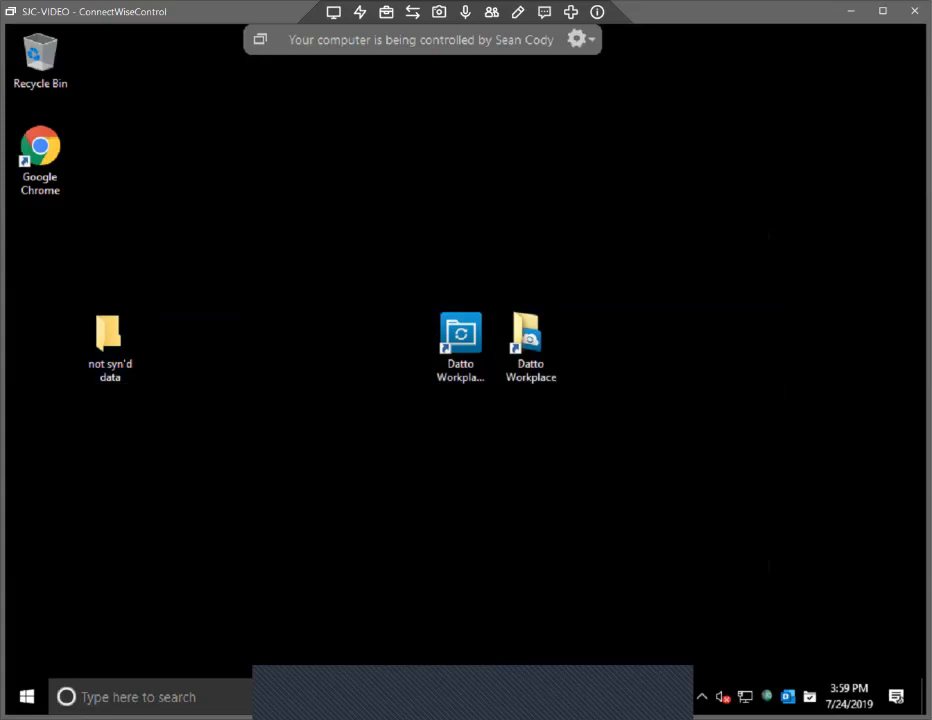
{"action": "double_click", "coordinate": [525, 341]}
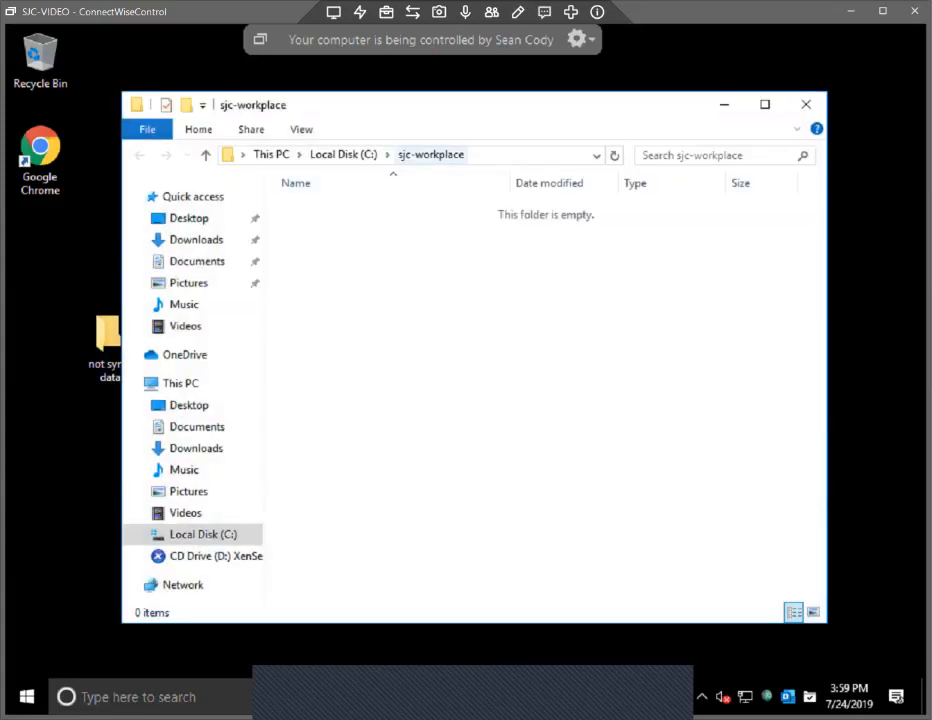
{"action": "left_click_drag", "start_coordinate": [427, 112], "coordinate": [475, 106]}
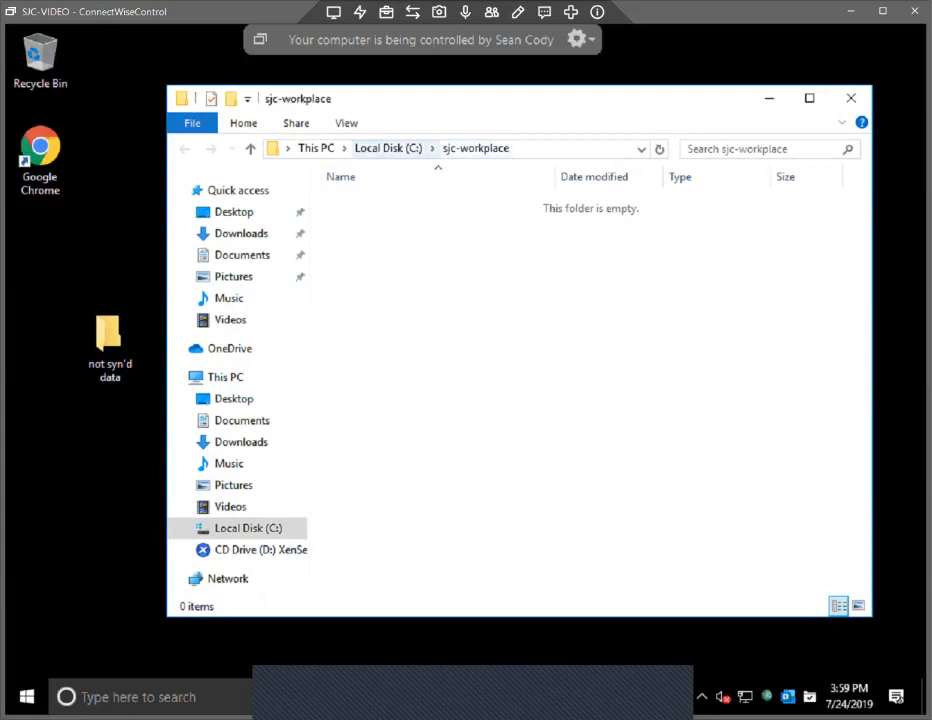
{"action": "left_click", "coordinate": [560, 149]}
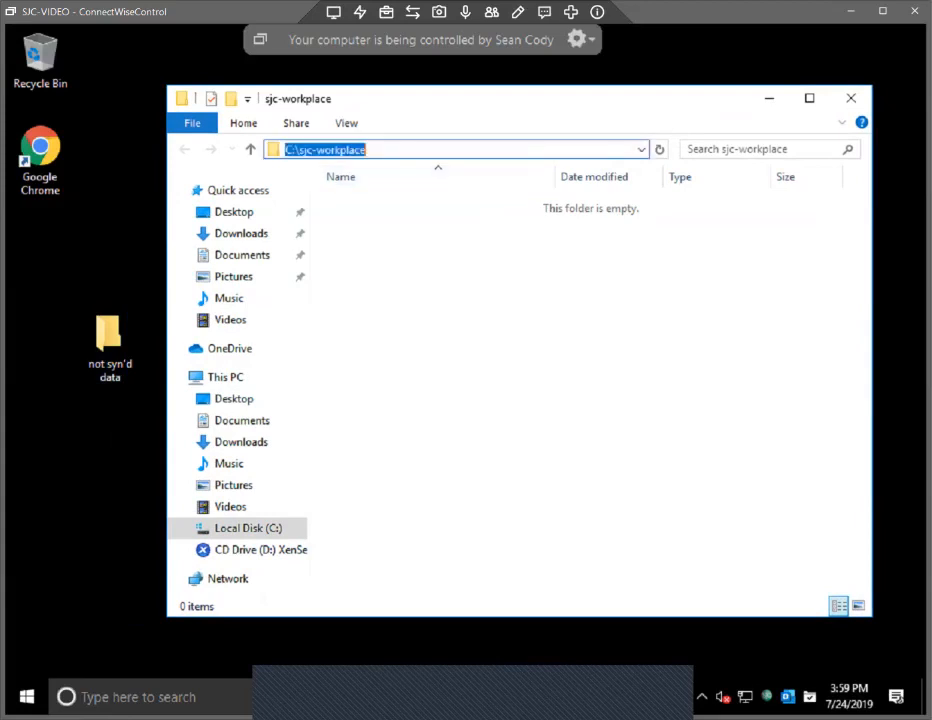
{"action": "left_click", "coordinate": [490, 300]}
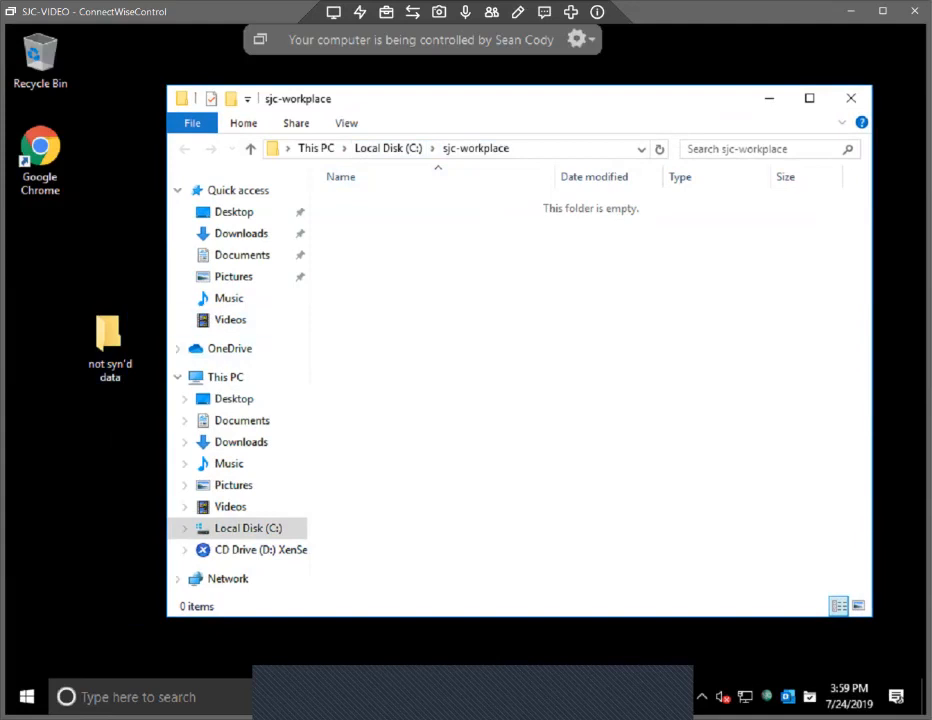
{"action": "left_click", "coordinate": [109, 345]}
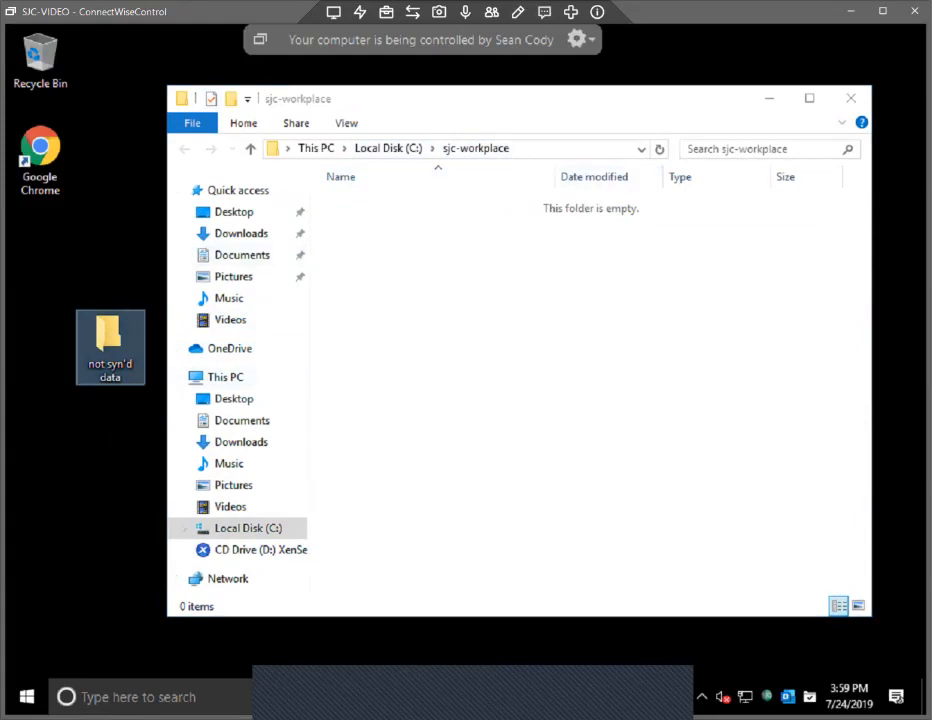
{"action": "left_click", "coordinate": [850, 98]}
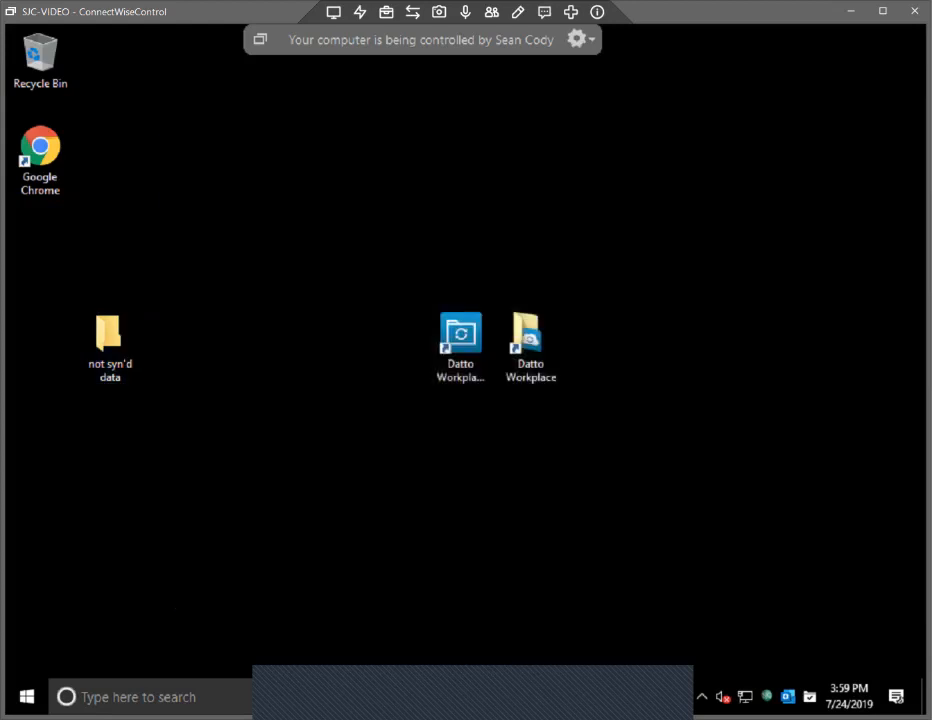
{"action": "right_click", "coordinate": [810, 697]}
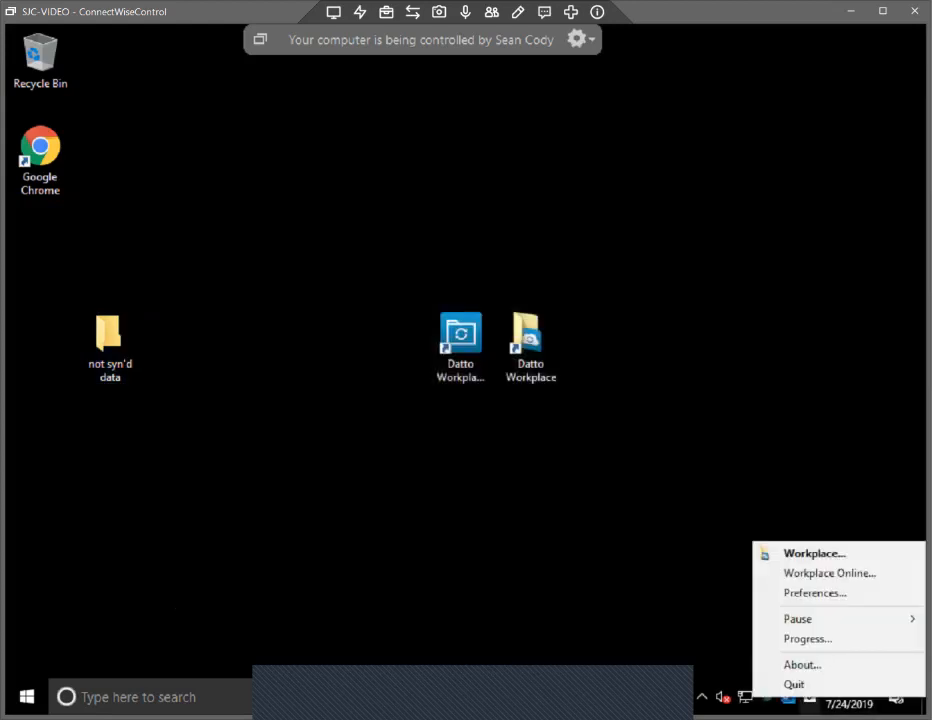
{"action": "left_click", "coordinate": [812, 553]}
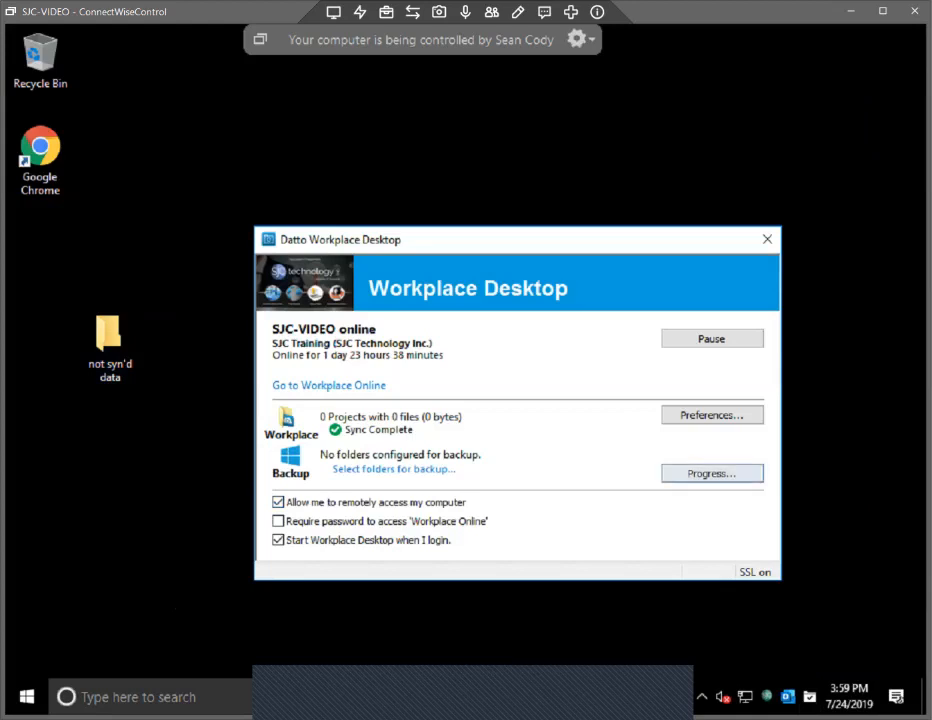
{"action": "right_click", "coordinate": [810, 697]}
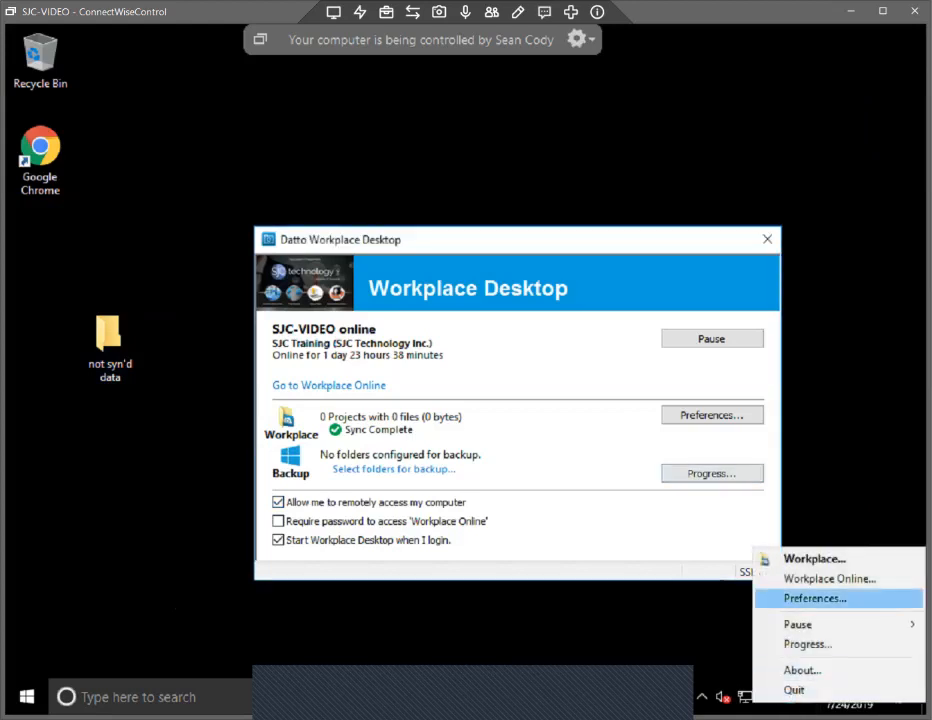
{"action": "left_click", "coordinate": [829, 578]}
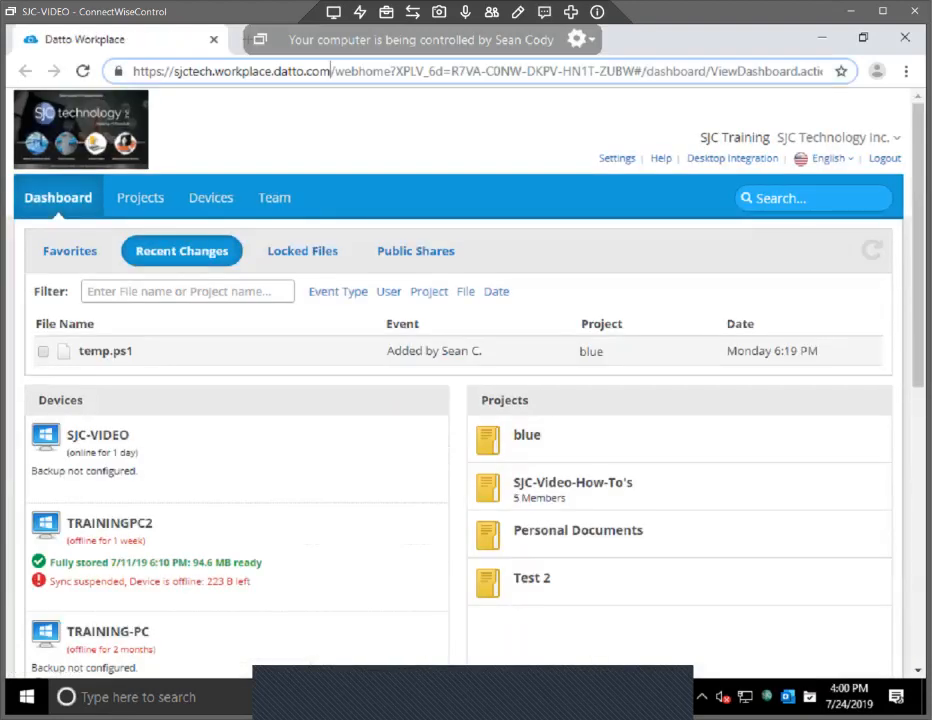
{"action": "left_click_drag", "start_coordinate": [330, 71], "coordinate": [133, 71]}
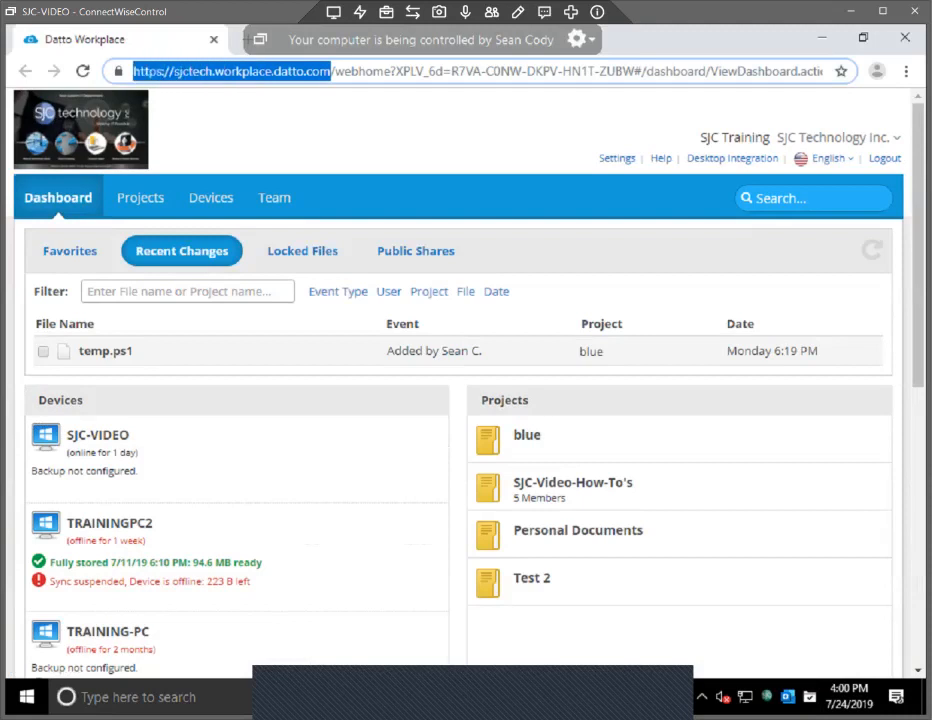
- Browse the SJC-VIDEO device through Remote Access in the portal and open the "not syn'd data" folder on its Desktop
{"action": "mouse_move", "coordinate": [98, 435]}
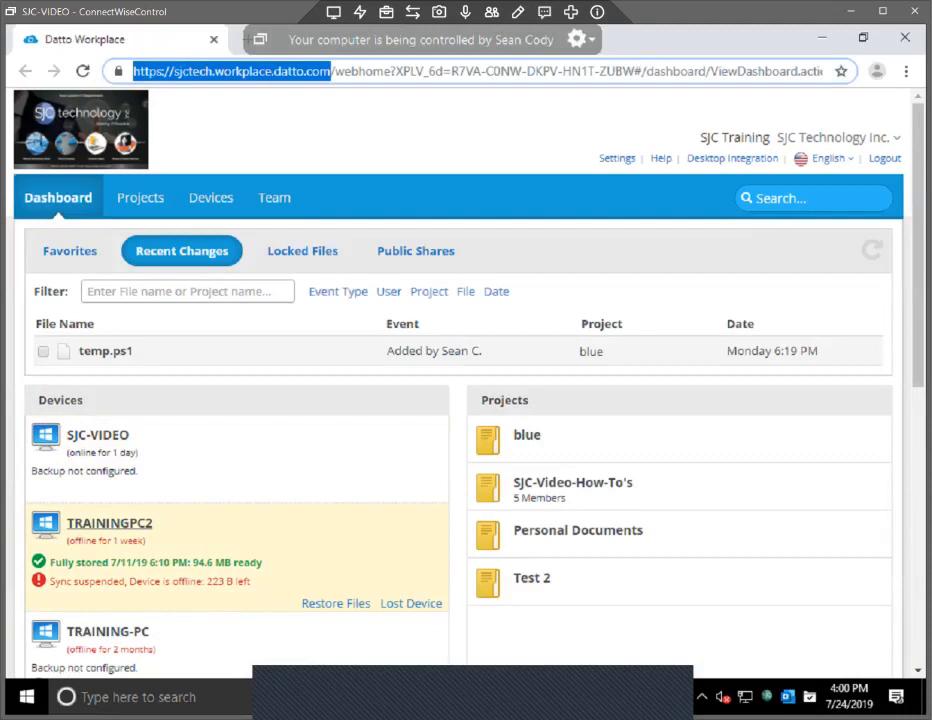
{"action": "scroll", "coordinate": [230, 560], "scroll_direction": "down", "scroll_amount": 1}
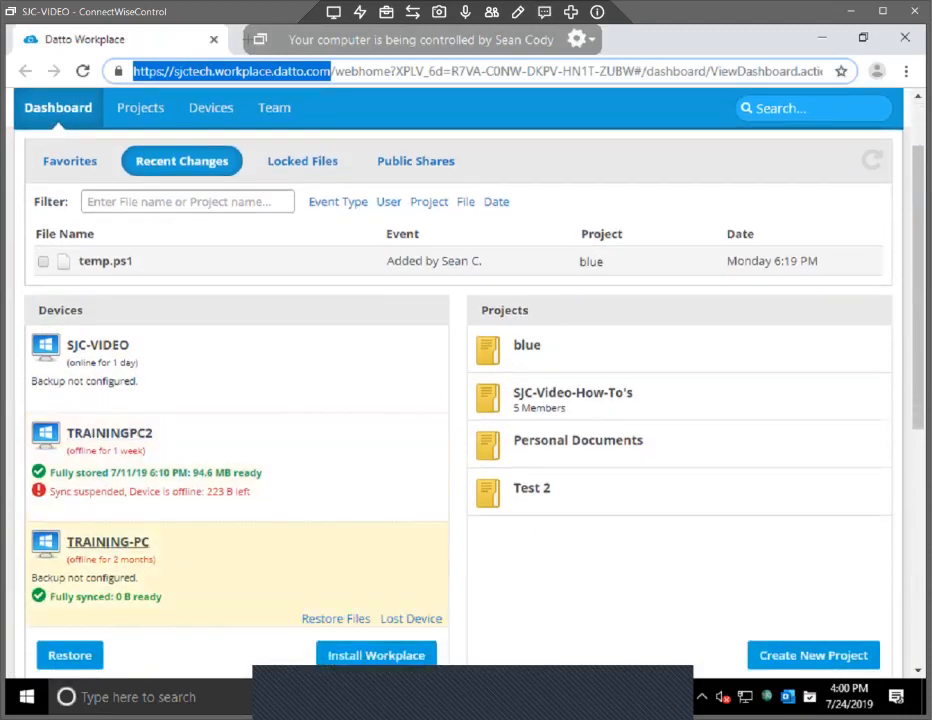
{"action": "left_click", "coordinate": [98, 345]}
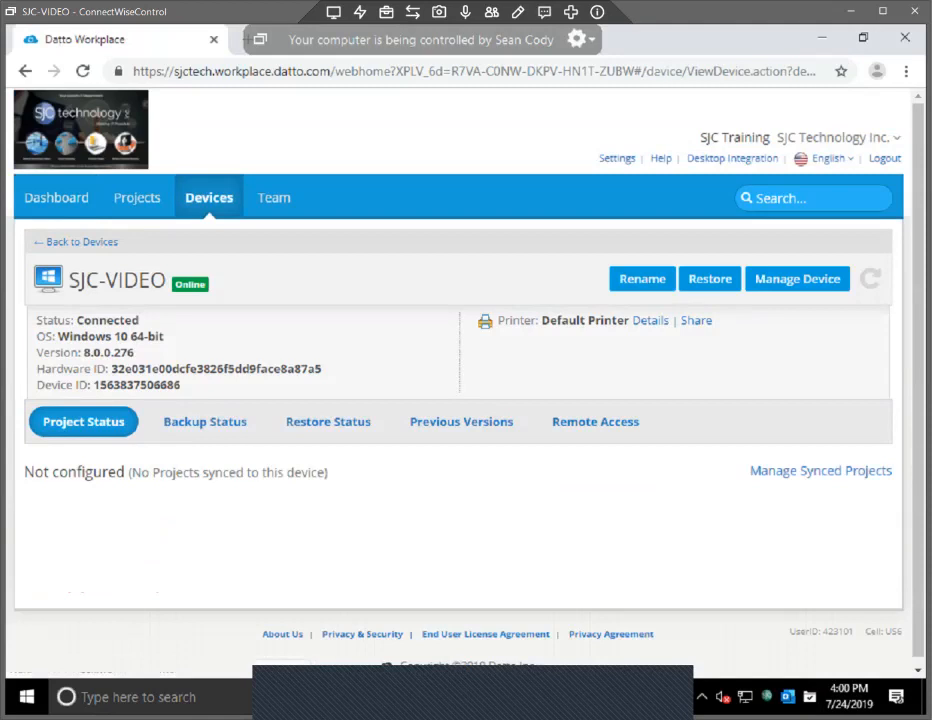
{"action": "left_click", "coordinate": [595, 422]}
{"action": "scroll", "coordinate": [595, 523], "scroll_direction": "down", "scroll_amount": 1}
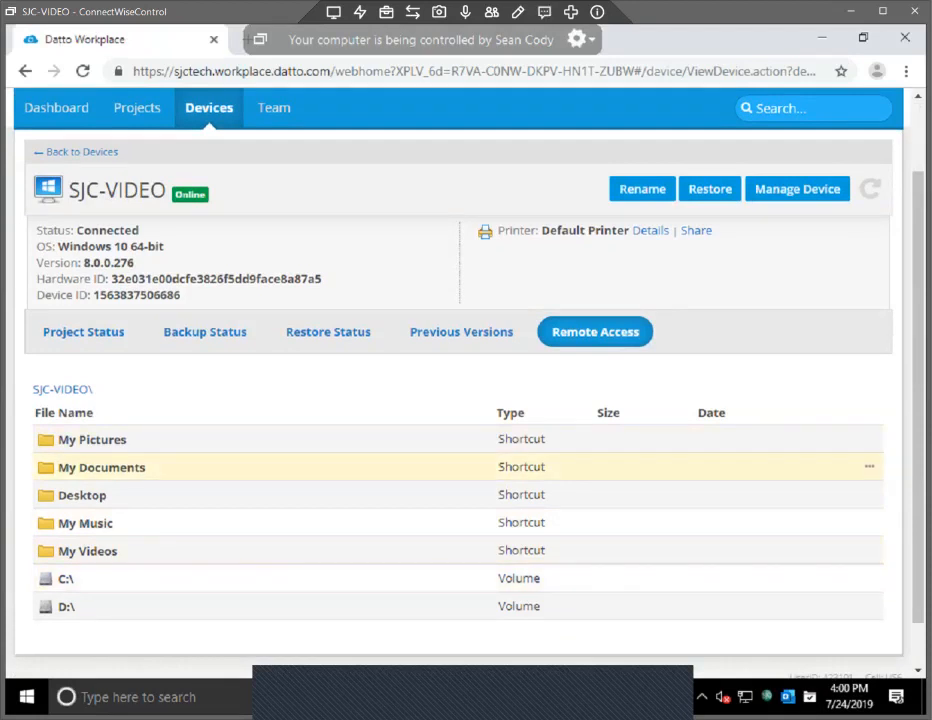
{"action": "left_click", "coordinate": [82, 495]}
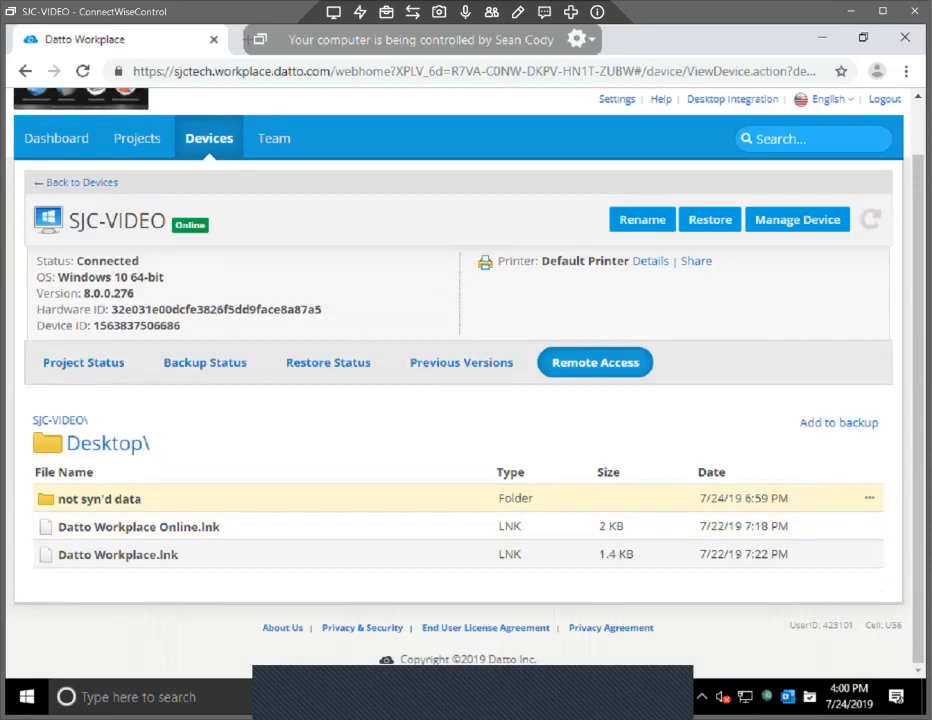
{"action": "left_click", "coordinate": [99, 498]}
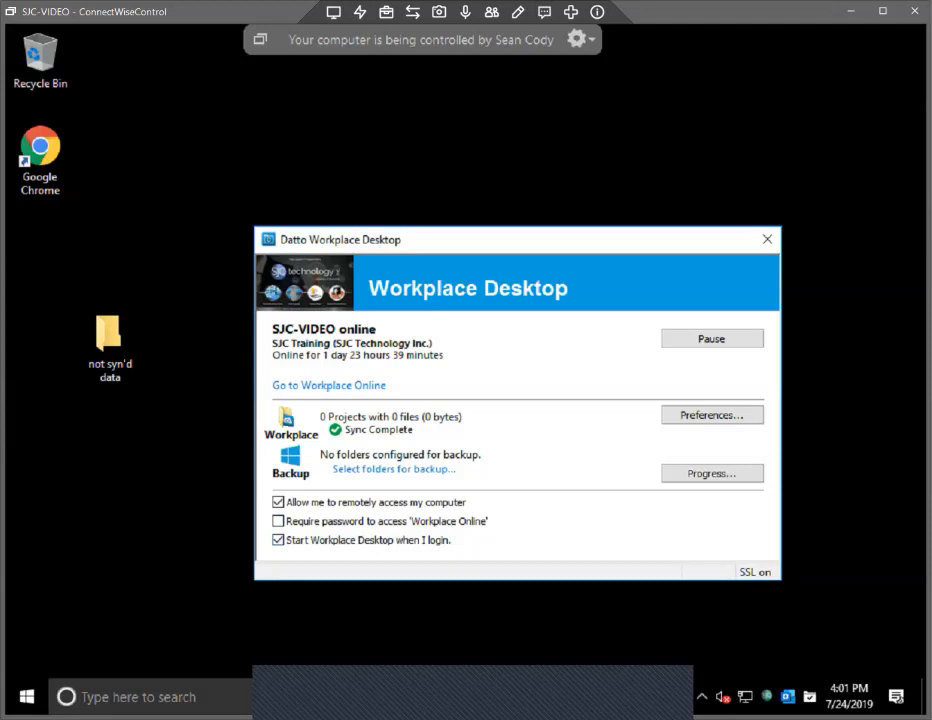
- Open the Preferences, try each of the three sync options for new projects, and close the dialog without saving
{"action": "left_click", "coordinate": [712, 414]}
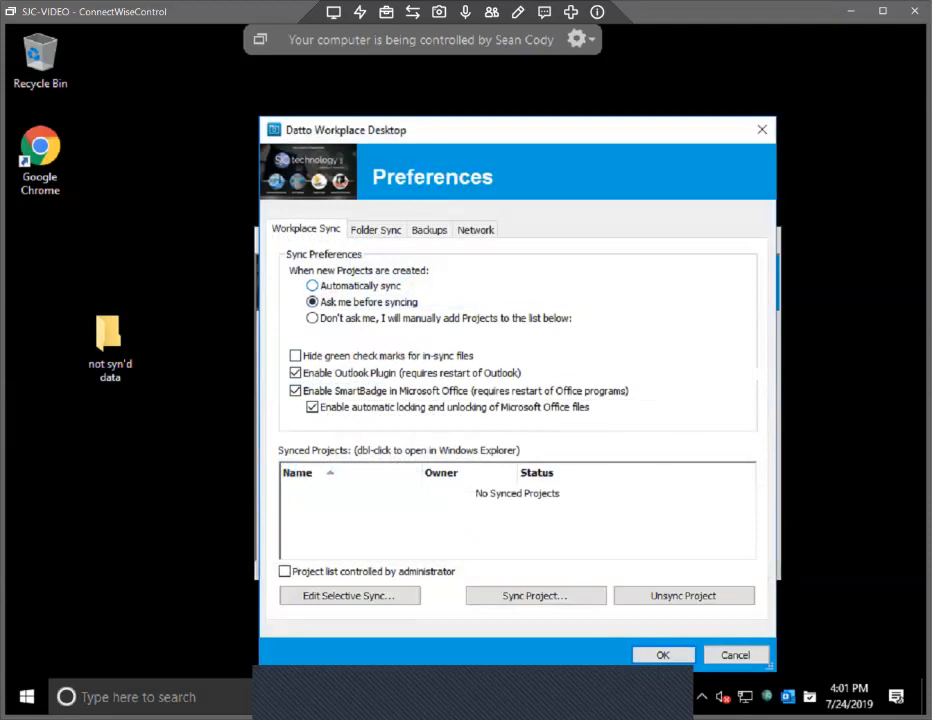
{"action": "left_click", "coordinate": [313, 286]}
{"action": "left_click", "coordinate": [313, 302]}
{"action": "left_click", "coordinate": [313, 318]}
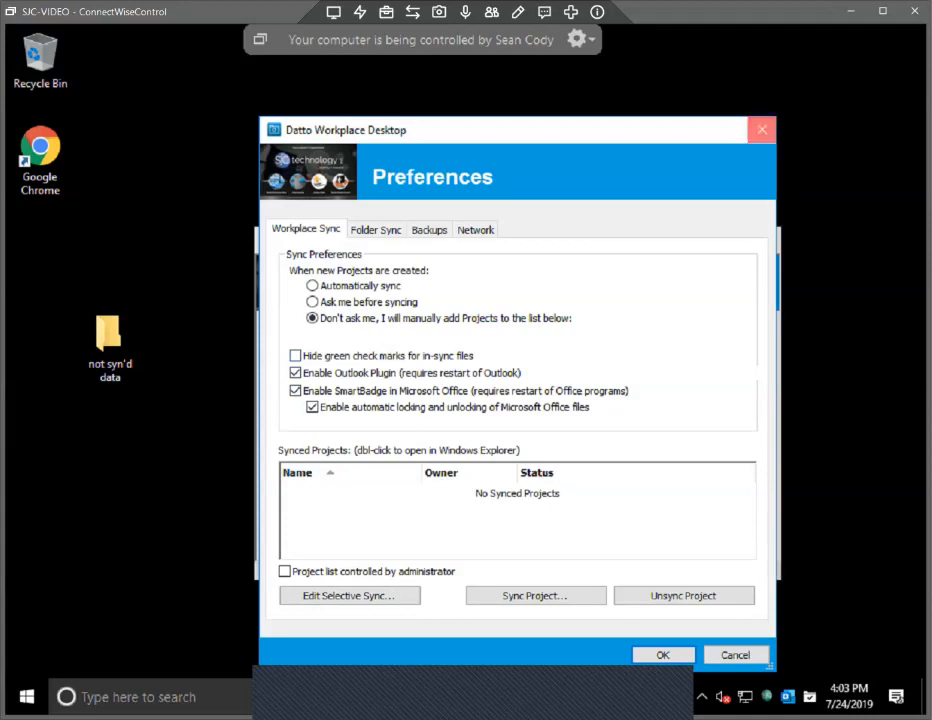
{"action": "left_click", "coordinate": [762, 130]}
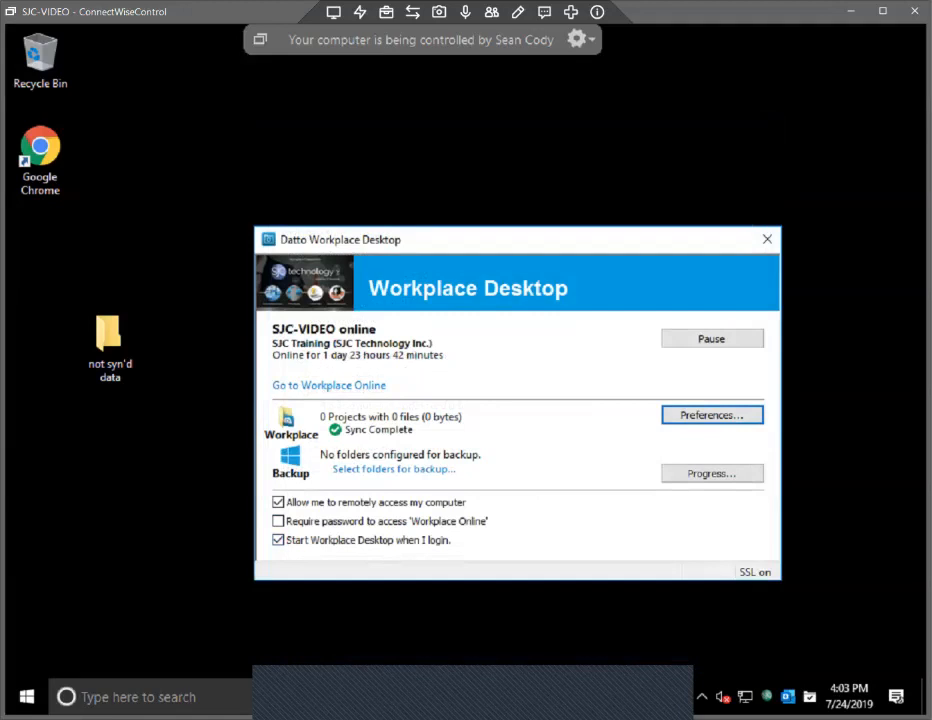
- Reopen the Preferences, view the projects available to sync, and leave new projects set to Ask me before syncing
{"action": "left_click", "coordinate": [712, 415]}
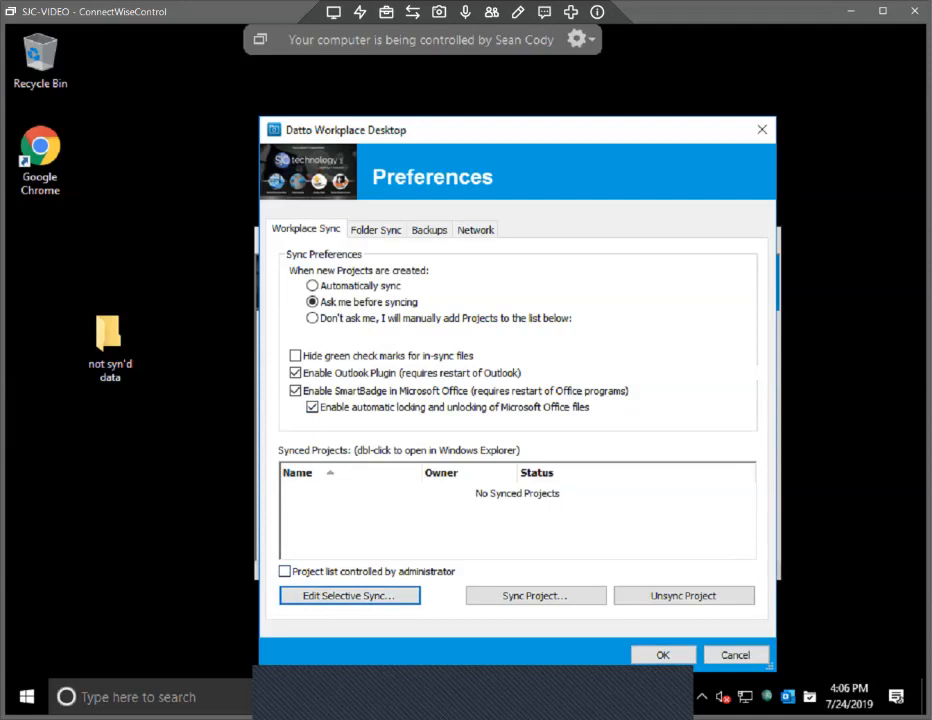
{"action": "left_click_drag", "start_coordinate": [518, 130], "coordinate": [643, 74]}
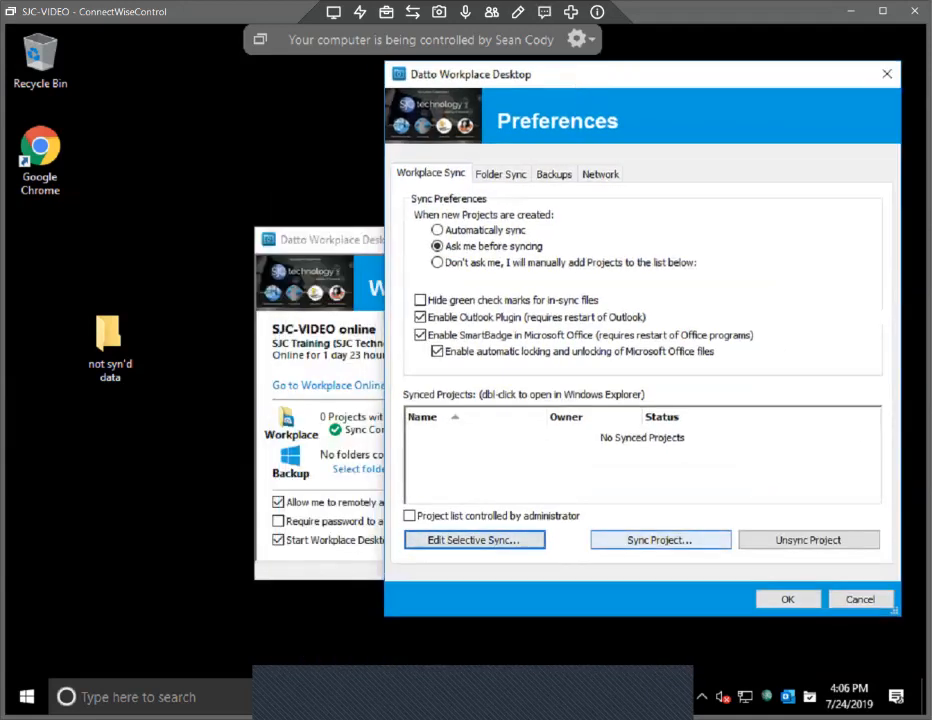
{"action": "left_click", "coordinate": [659, 540]}
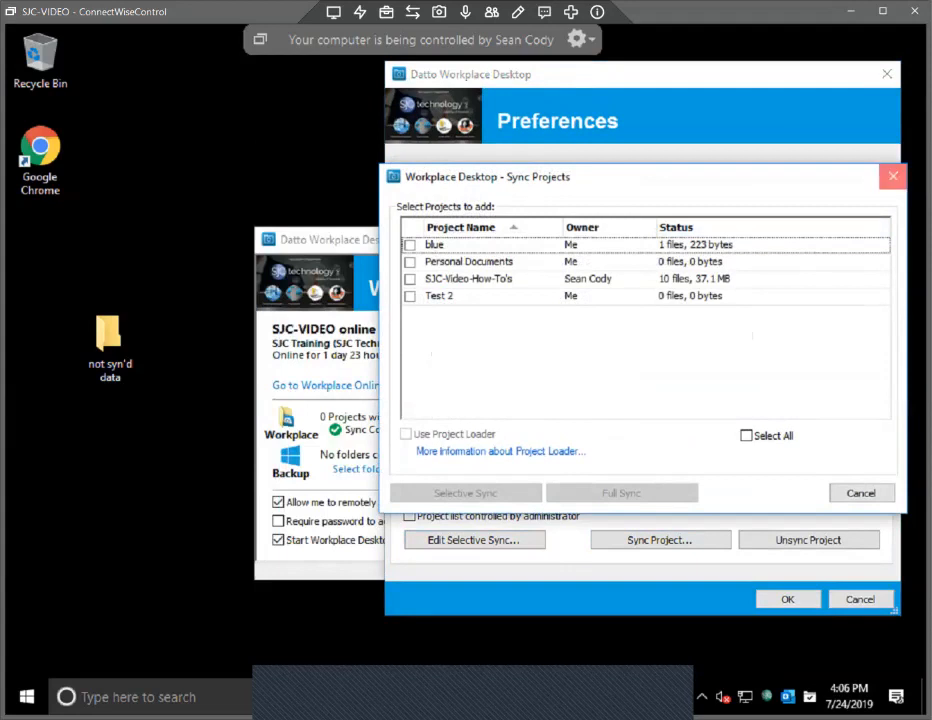
{"action": "left_click", "coordinate": [893, 176]}
{"action": "left_click_drag", "start_coordinate": [833, 81], "coordinate": [622, 120]}
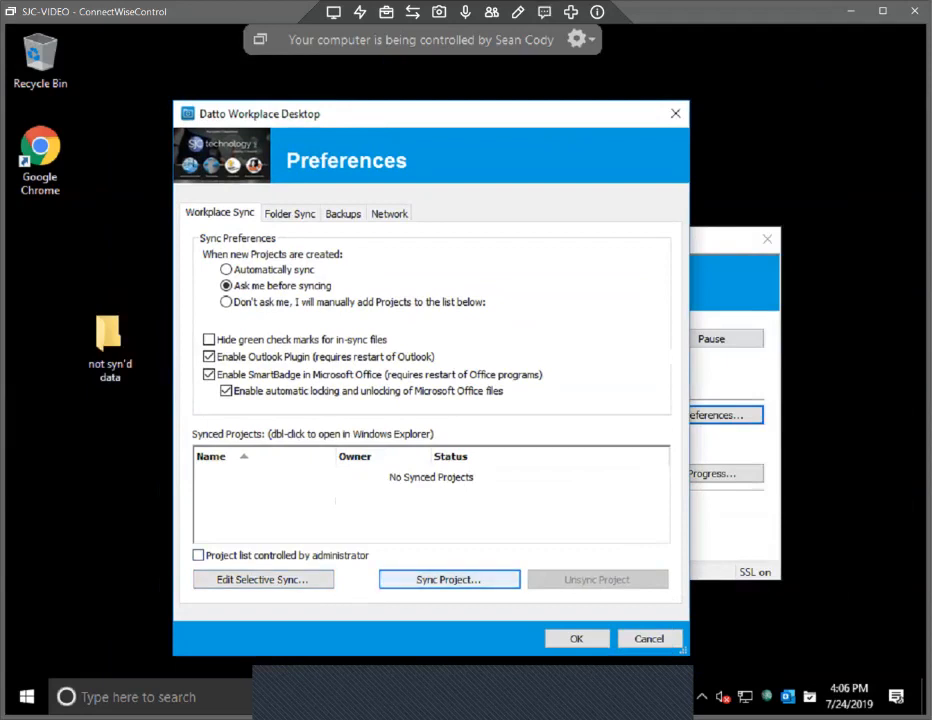
{"action": "left_click", "coordinate": [449, 580]}
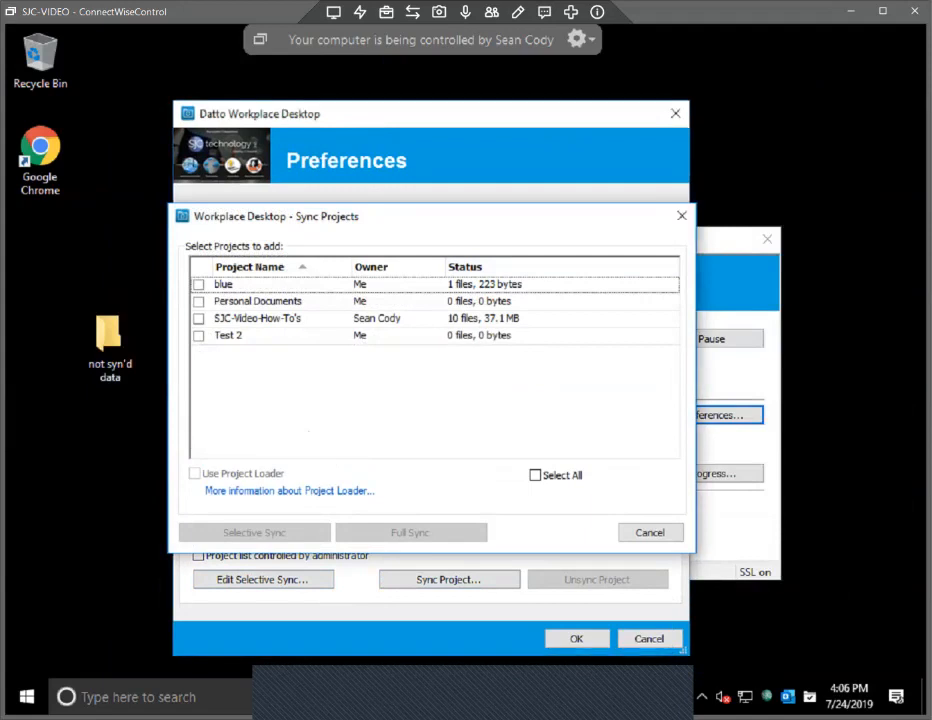
{"action": "left_click", "coordinate": [681, 216]}
{"action": "left_click", "coordinate": [227, 270]}
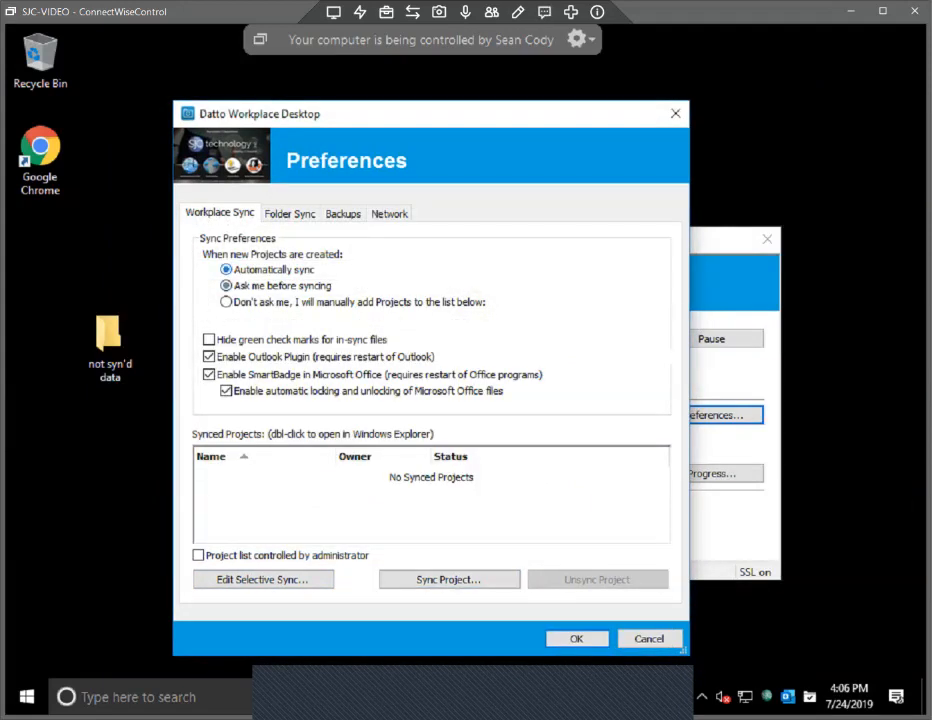
{"action": "left_click", "coordinate": [226, 286]}
- Select blue, Personal Documents, SJC-Video-How-To's and Test 2 among the projects to sync
{"action": "left_click", "coordinate": [449, 580]}
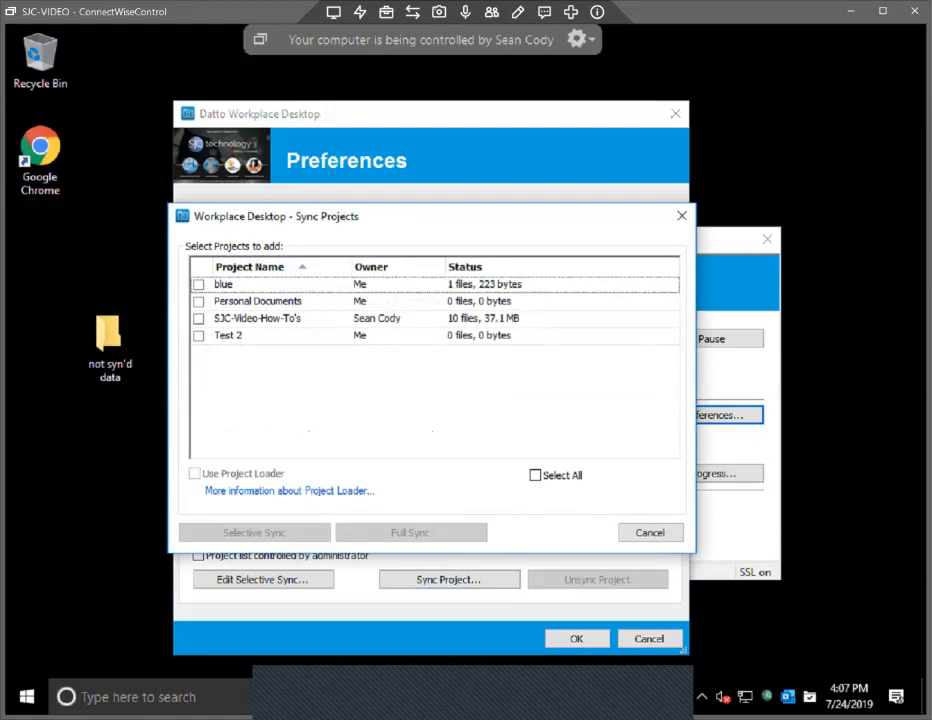
{"action": "left_click", "coordinate": [199, 285]}
{"action": "left_click", "coordinate": [199, 302]}
{"action": "left_click", "coordinate": [199, 319]}
{"action": "left_click", "coordinate": [199, 336]}
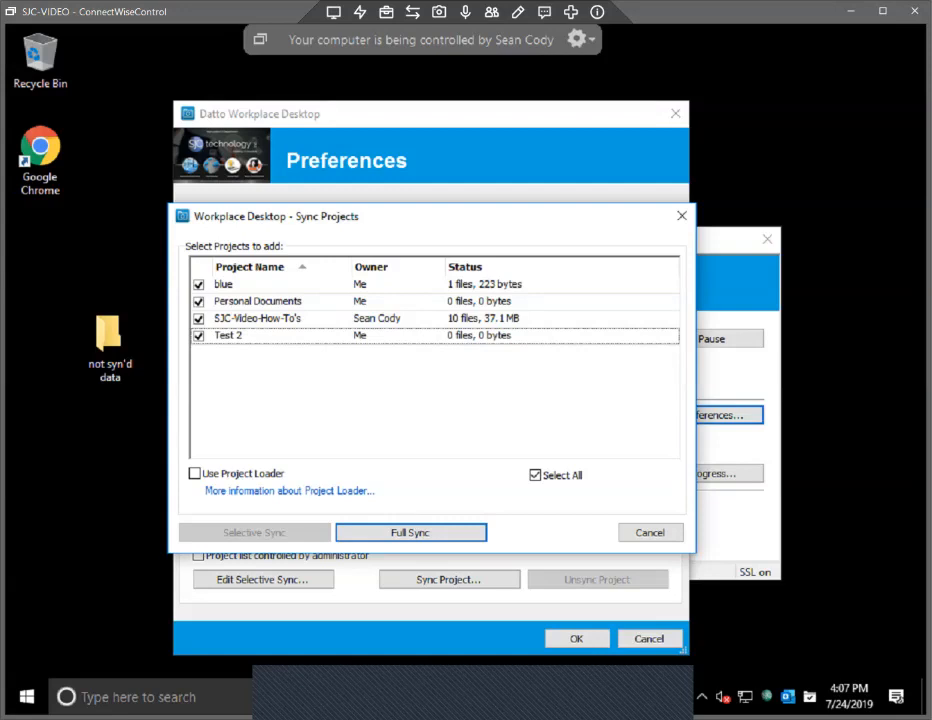
- Reduce the project selection to Personal Documents and SJC-Video-How-To's, and close the list without syncing
{"action": "left_click", "coordinate": [199, 285]}
{"action": "left_click", "coordinate": [199, 319]}
{"action": "left_click", "coordinate": [199, 302]}
{"action": "left_click", "coordinate": [199, 336]}
{"action": "left_click", "coordinate": [199, 319]}
{"action": "left_click", "coordinate": [199, 285]}
{"action": "left_click", "coordinate": [199, 302]}
{"action": "left_click", "coordinate": [199, 285]}
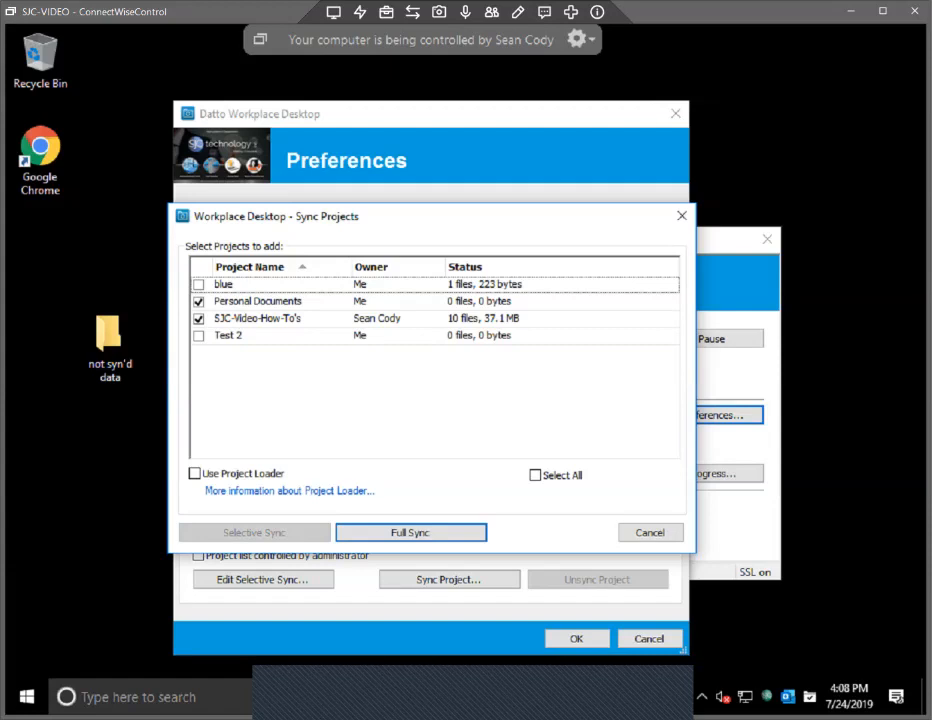
{"action": "left_click", "coordinate": [681, 215]}
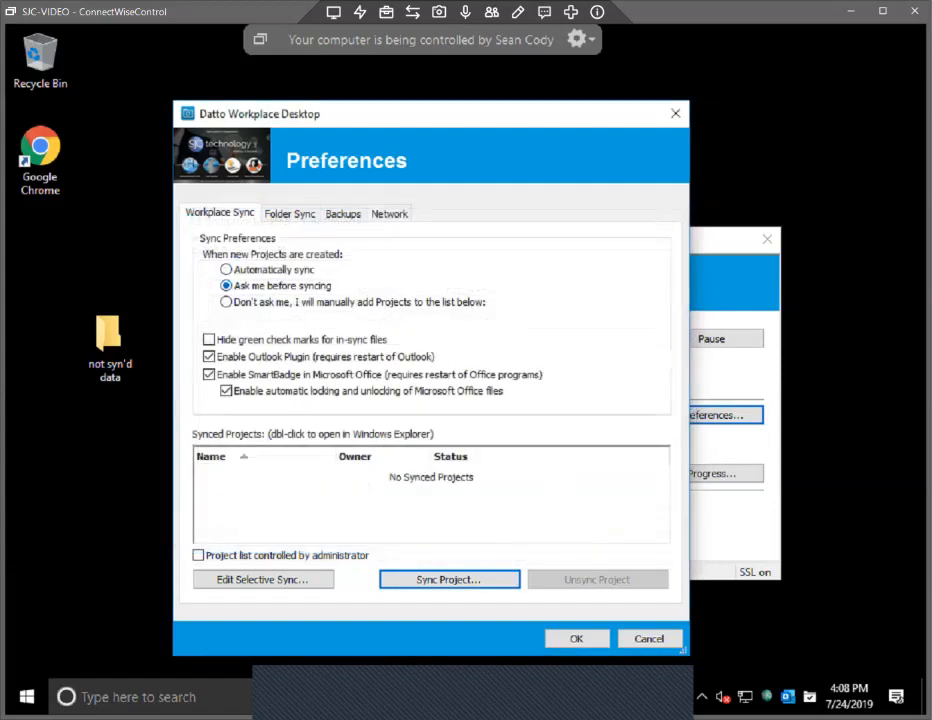
- Add blue, Personal Documents, SJC-Video-How-To's and Test 2 with Full Sync, and save the Preferences
{"action": "left_click", "coordinate": [449, 579]}
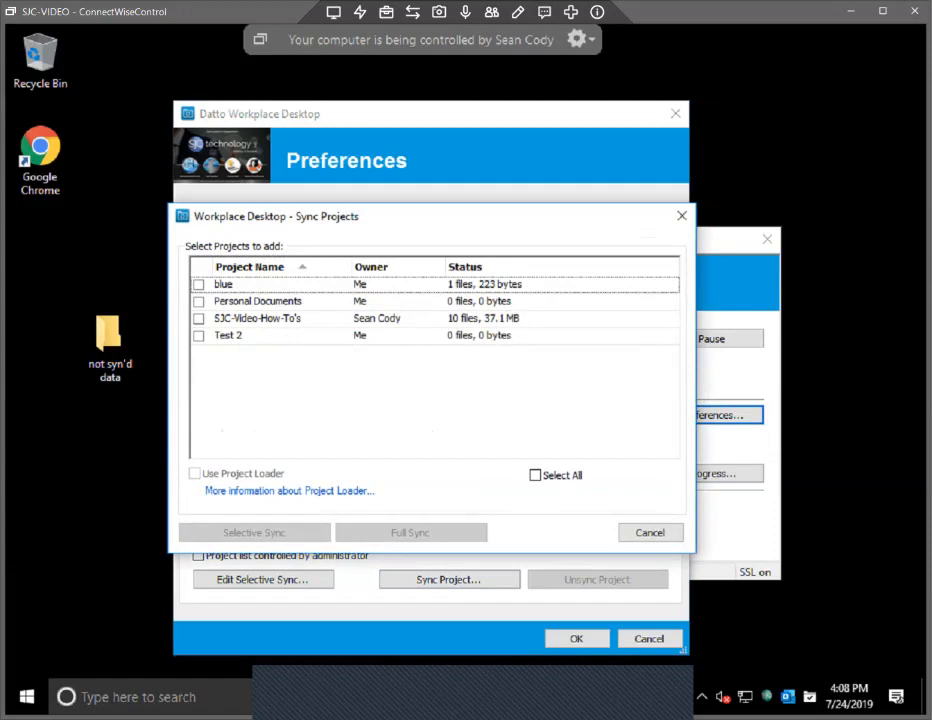
{"action": "left_click", "coordinate": [199, 285]}
{"action": "left_click", "coordinate": [199, 302]}
{"action": "left_click", "coordinate": [199, 319]}
{"action": "left_click", "coordinate": [199, 336]}
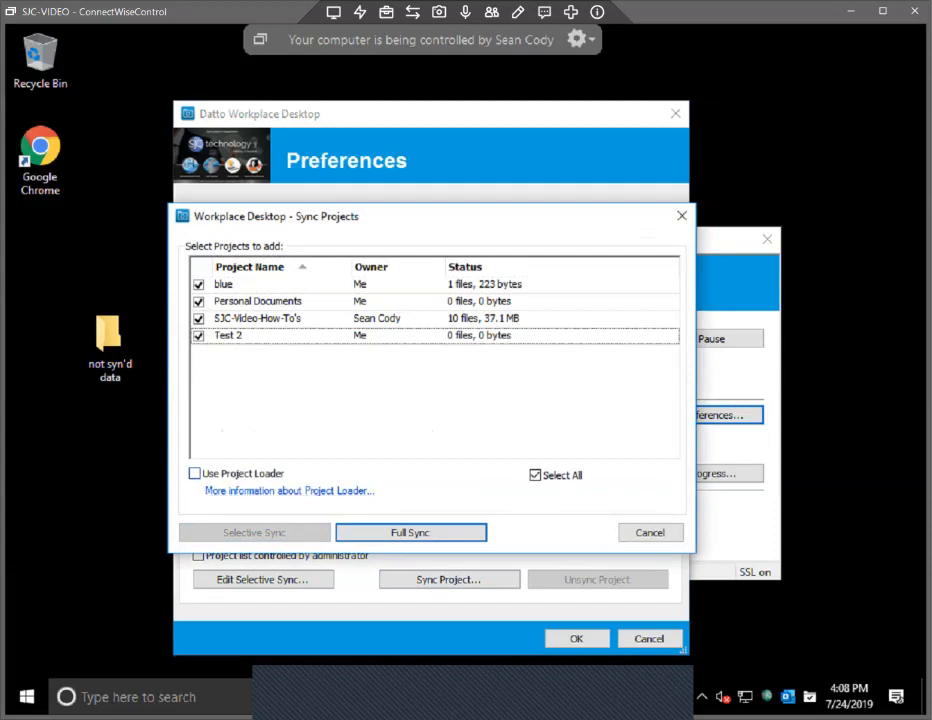
{"action": "left_click", "coordinate": [411, 533]}
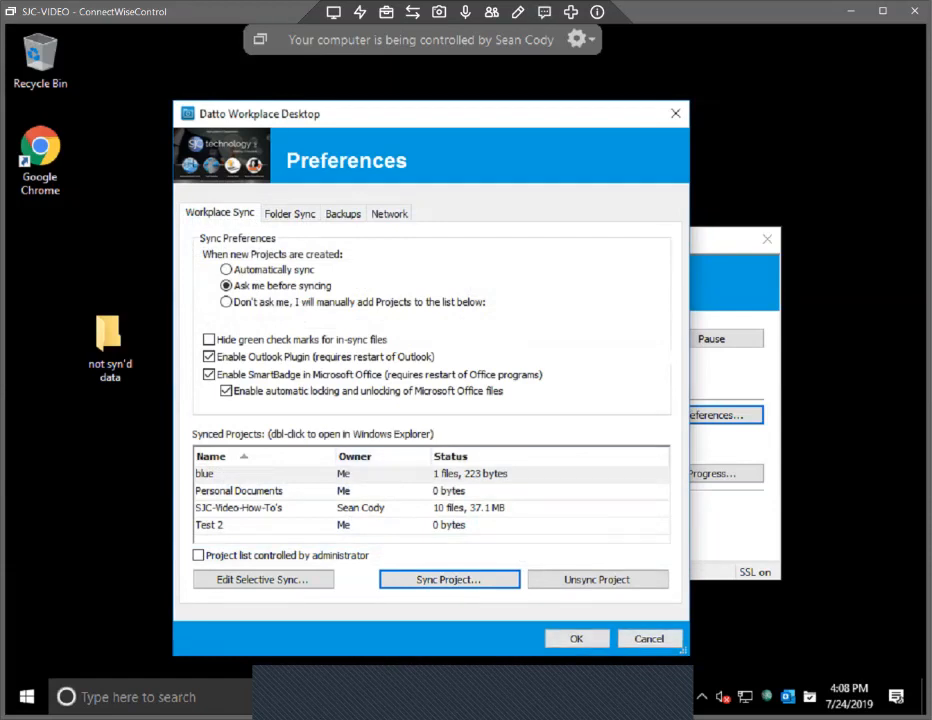
{"action": "left_click", "coordinate": [577, 638]}
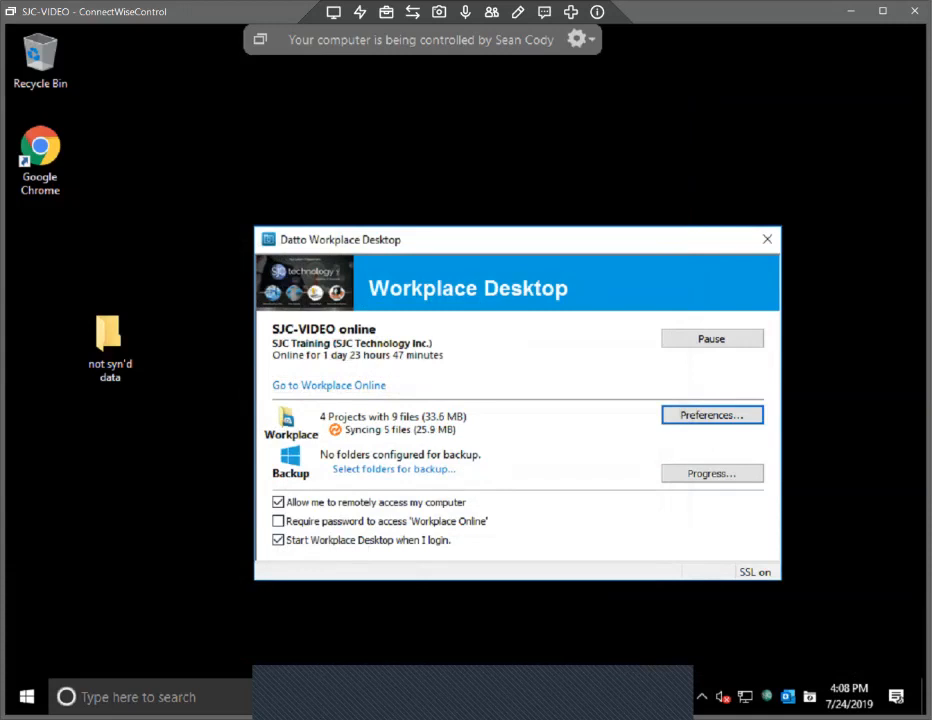
- Close the Workplace Desktop window, then view the synced project folders through the Datto Workplace desktop shortcut and close the folder
{"action": "left_click", "coordinate": [767, 239]}
{"action": "double_click", "coordinate": [530, 346]}
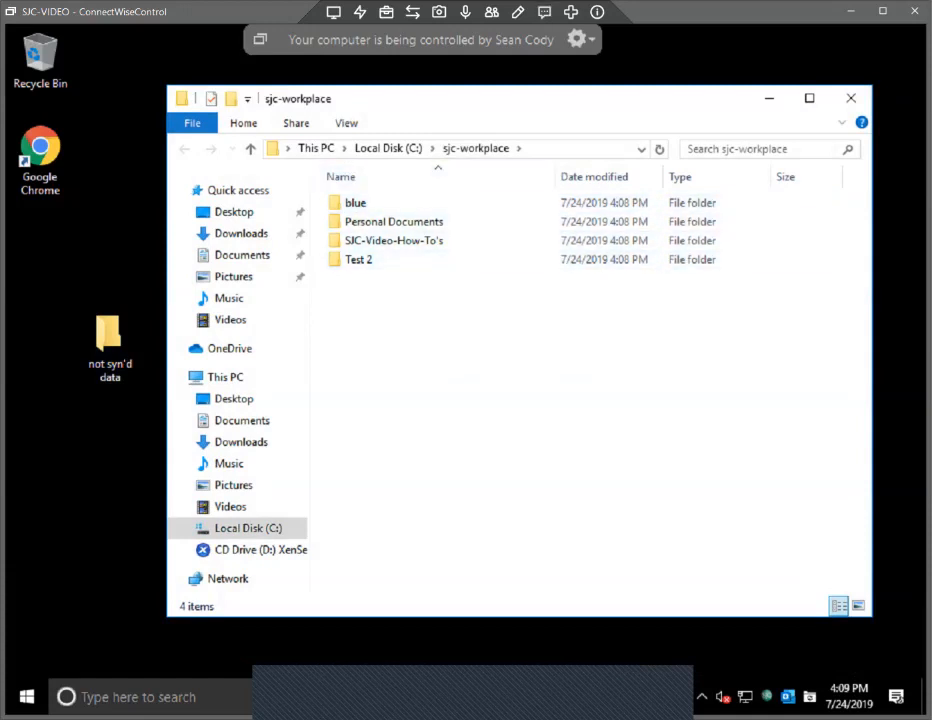
{"action": "left_click", "coordinate": [851, 98]}
- Open the local Workplace folder from the notification icon, browse Personal Documents and SJC-Video-How-To's down to Datto Workplace install, and close it
{"action": "right_click", "coordinate": [809, 697]}
{"action": "left_click", "coordinate": [814, 552]}
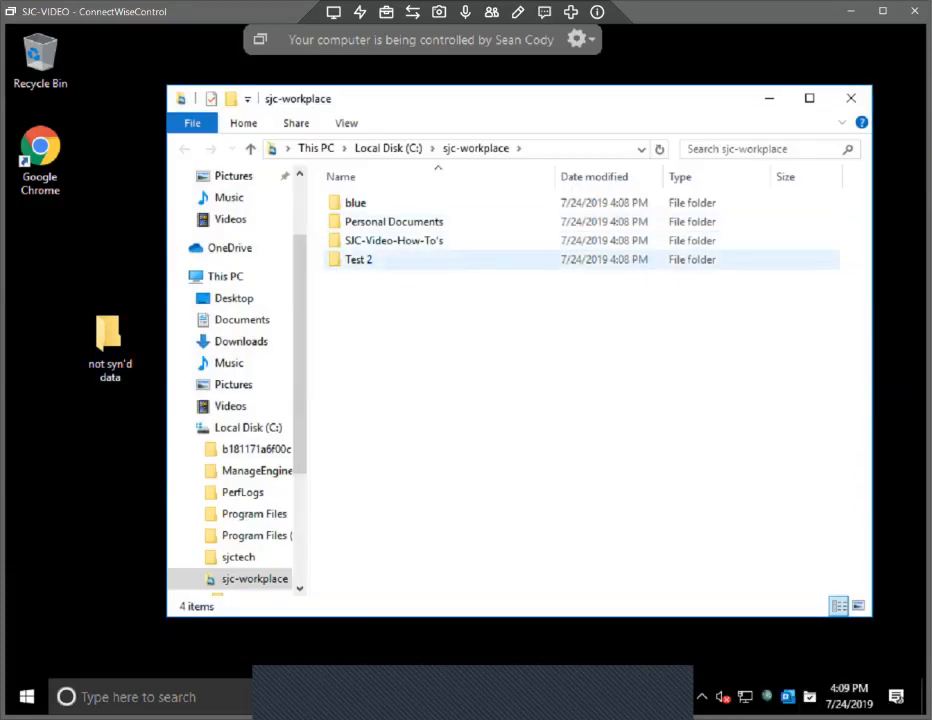
{"action": "double_click", "coordinate": [394, 221]}
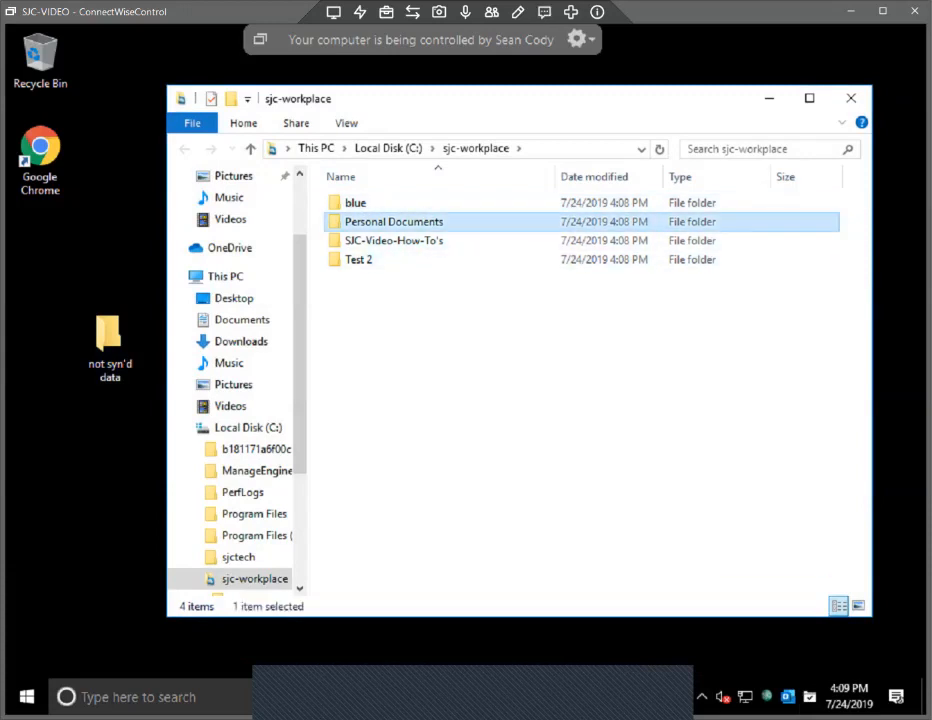
{"action": "left_click", "coordinate": [419, 148]}
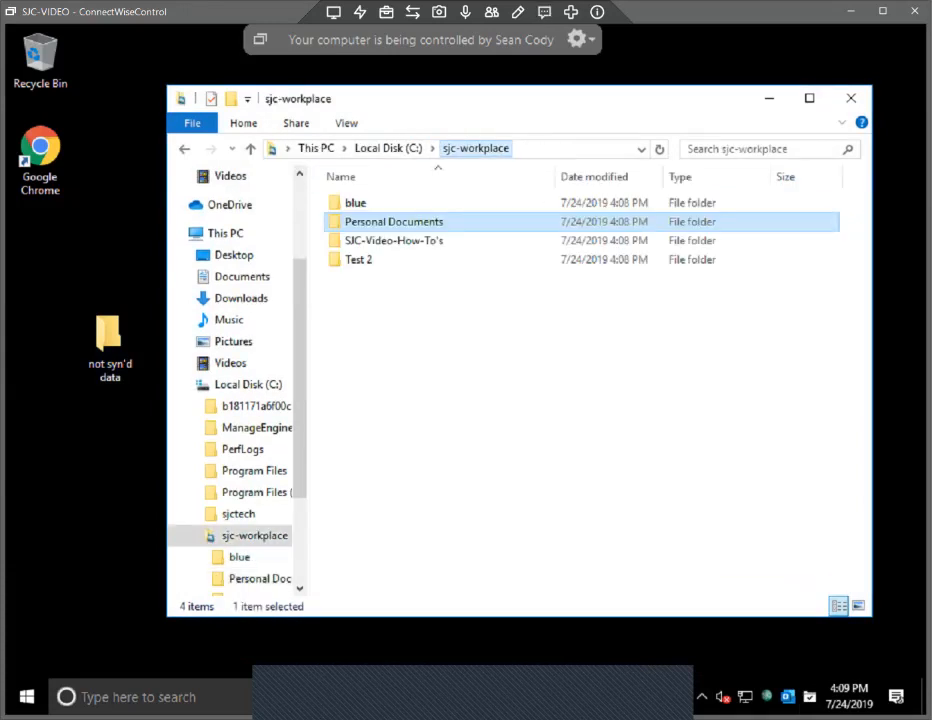
{"action": "left_click", "coordinate": [400, 240]}
{"action": "double_click", "coordinate": [394, 240]}
{"action": "double_click", "coordinate": [400, 203]}
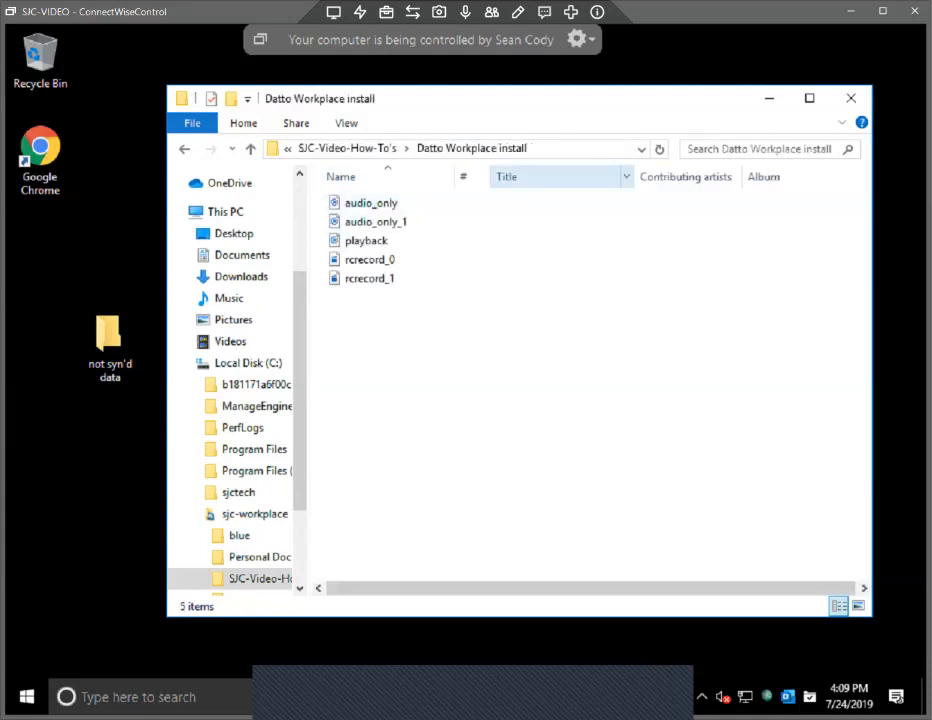
{"action": "left_click", "coordinate": [850, 98]}
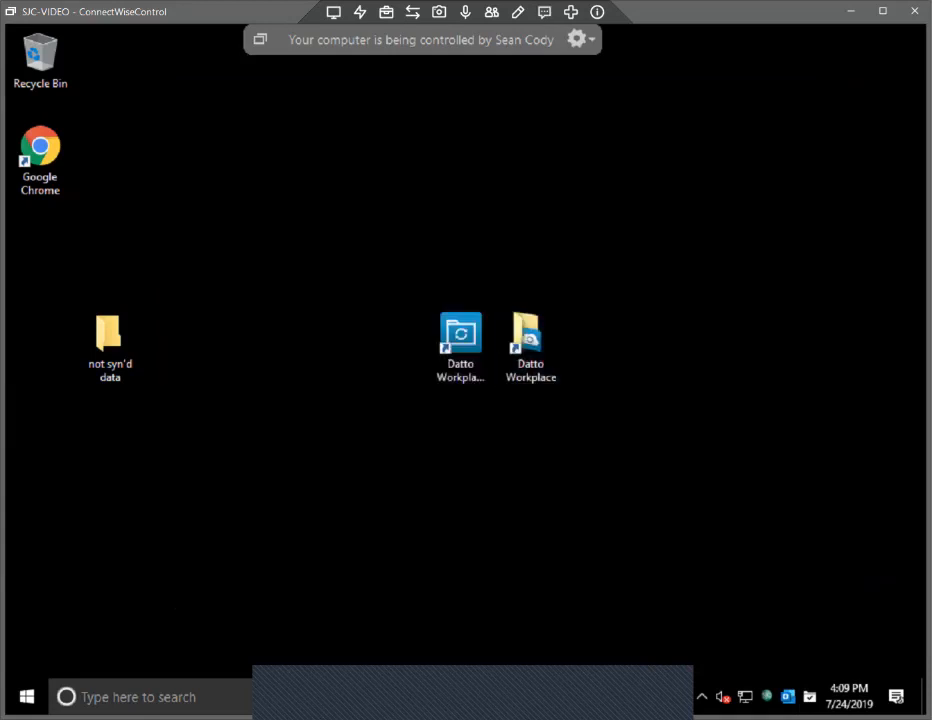
- Open the Preferences from the notification icon, try the folder selection in the blue project's Selective Sync, and cancel it
{"action": "right_click", "coordinate": [789, 697]}
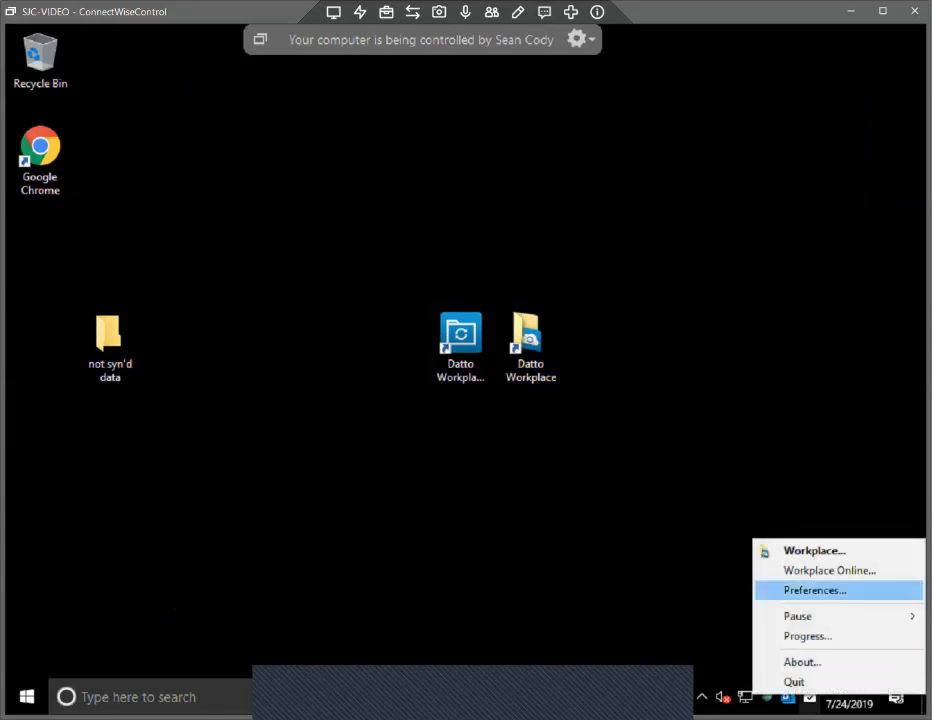
{"action": "left_click", "coordinate": [815, 590]}
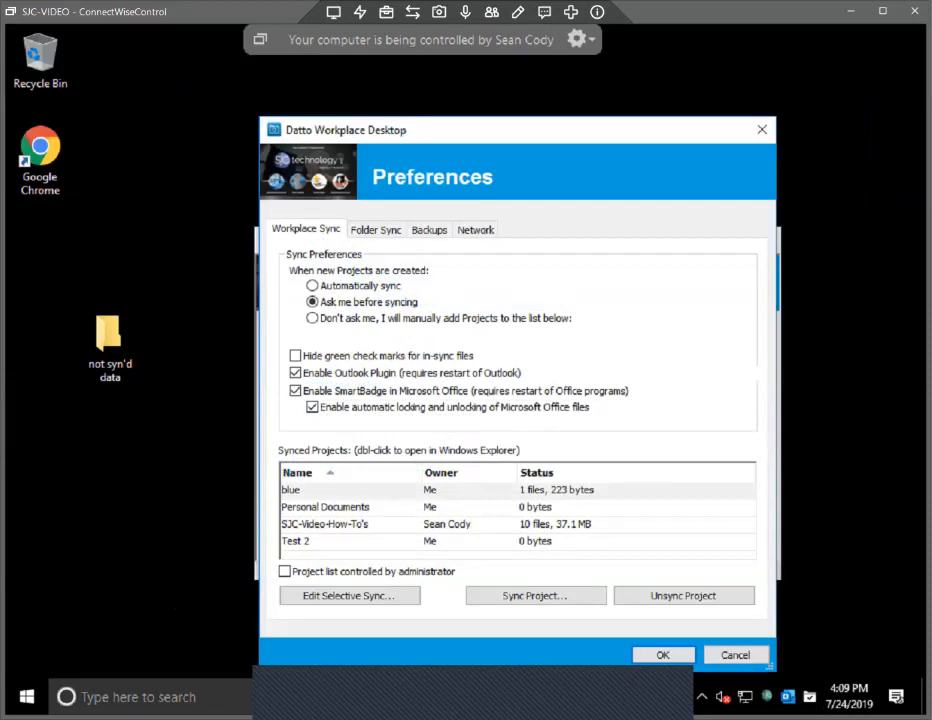
{"action": "left_click", "coordinate": [349, 595]}
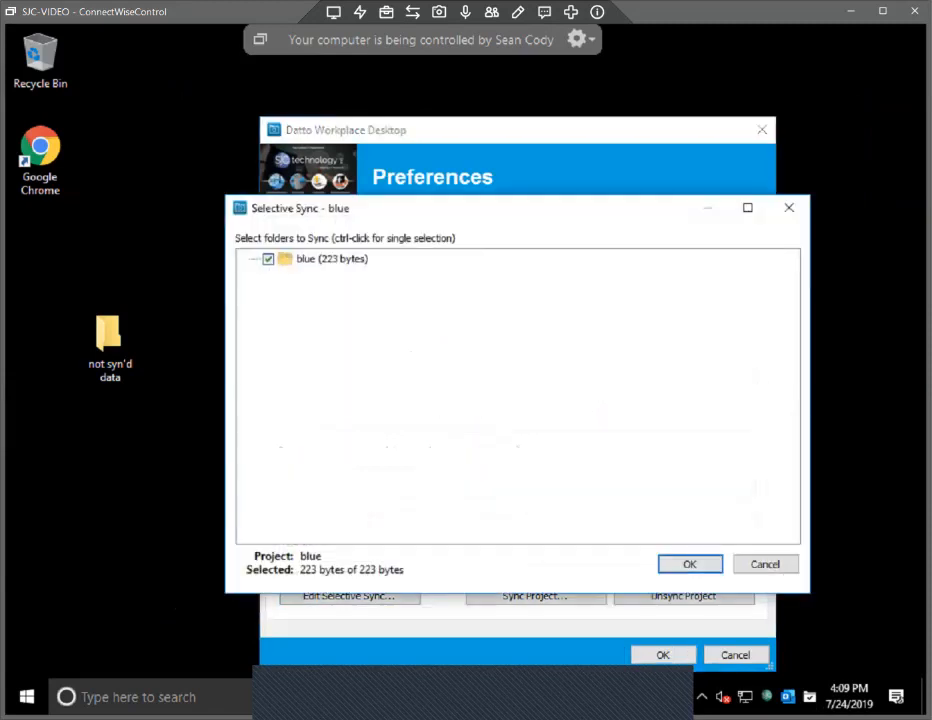
{"action": "left_click", "coordinate": [268, 259]}
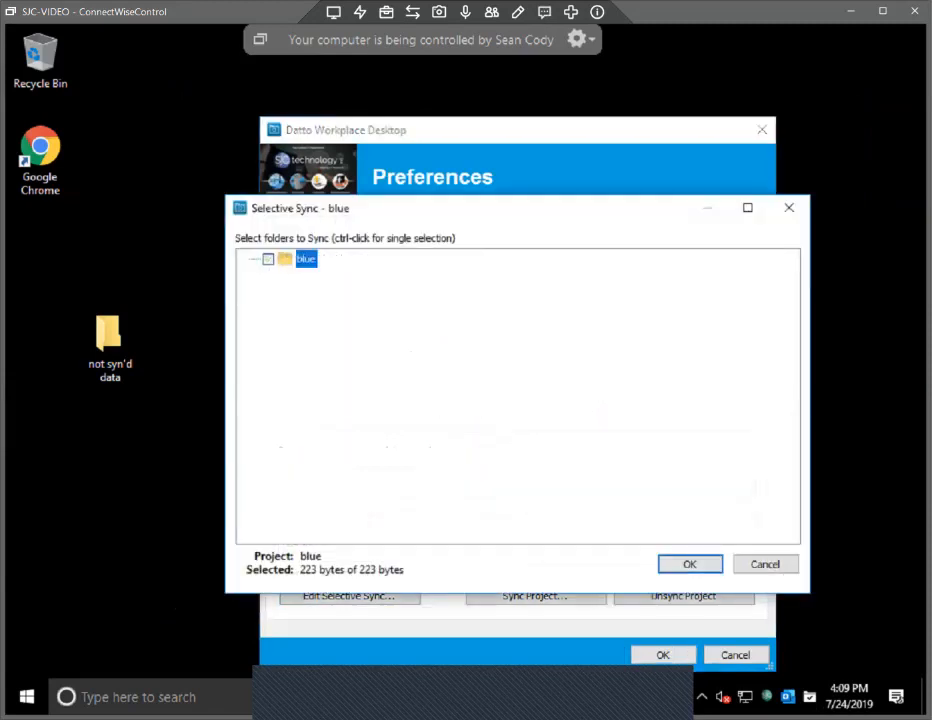
{"action": "left_click", "coordinate": [268, 259]}
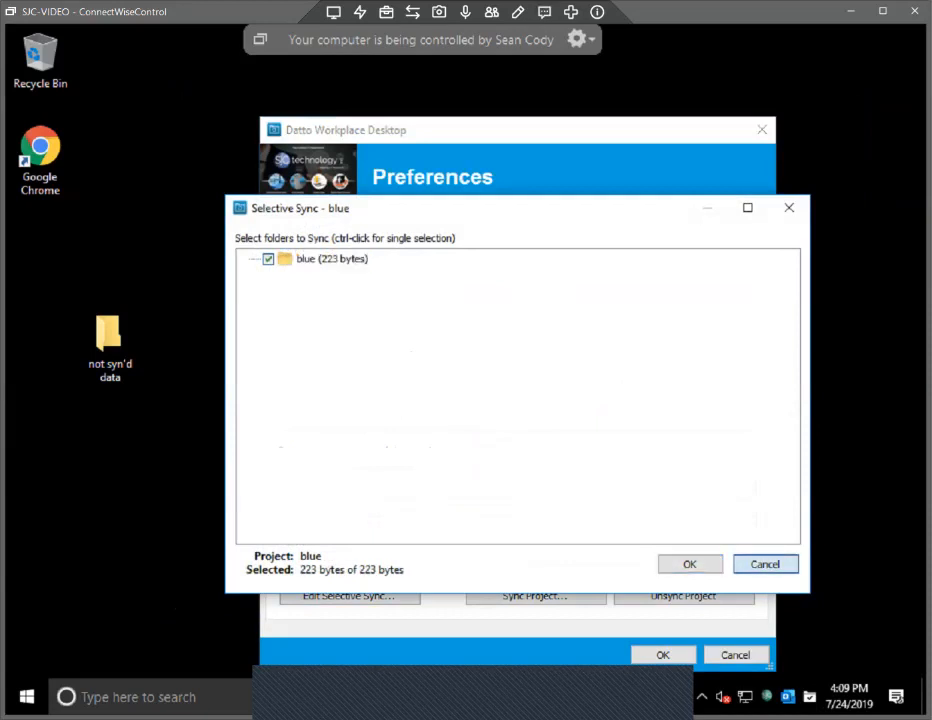
{"action": "left_click", "coordinate": [765, 564]}
- View the subfolders listed in Selective Sync for the SJC-Video-How-To's project and cancel the dialog
{"action": "left_click", "coordinate": [326, 524]}
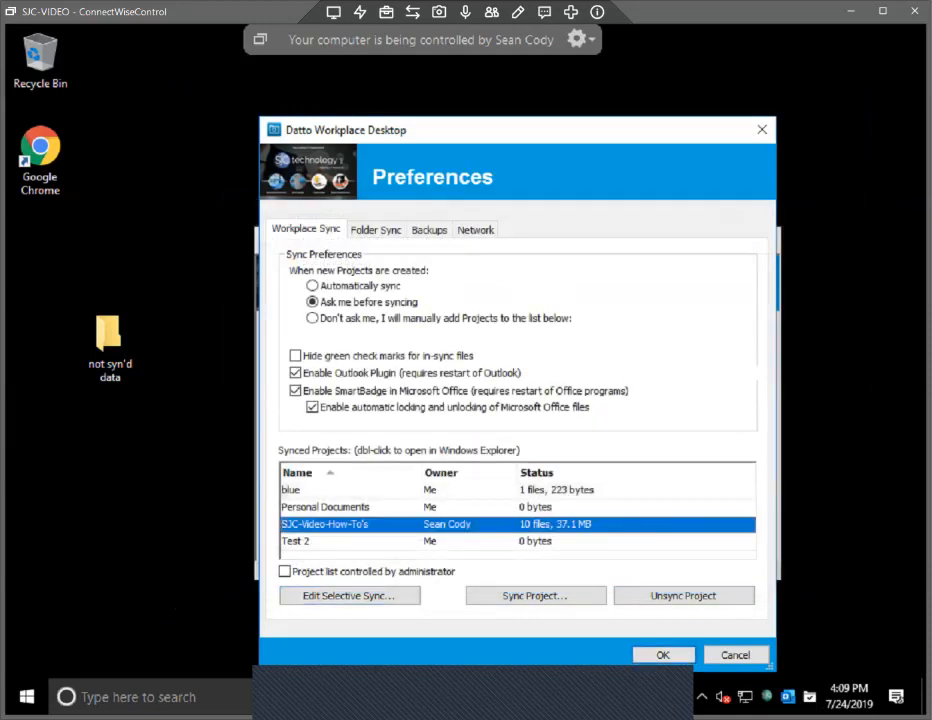
{"action": "left_click", "coordinate": [349, 596]}
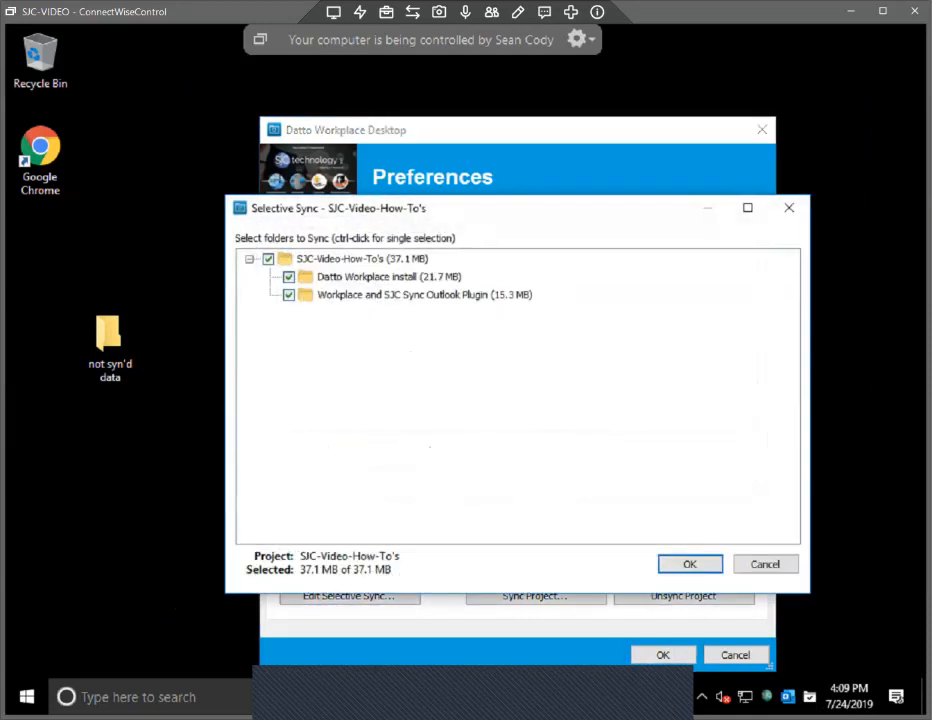
{"action": "left_click", "coordinate": [765, 564]}
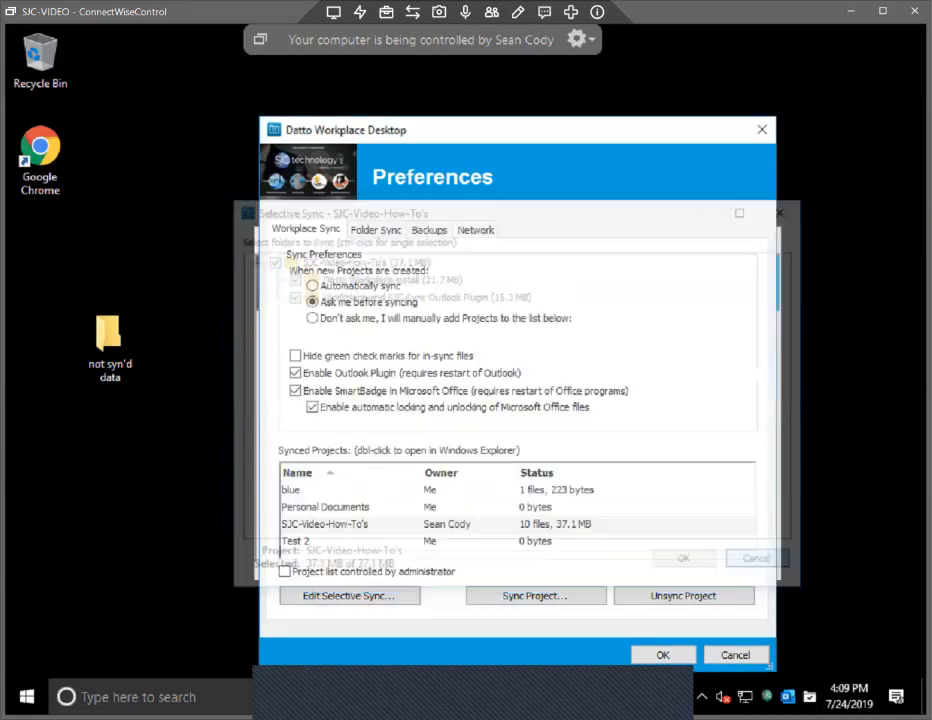
- Try several subfolder selections in the SJC-Video-How-To's project's Selective Sync, and close it with all its folders selected
{"action": "left_click", "coordinate": [326, 524]}
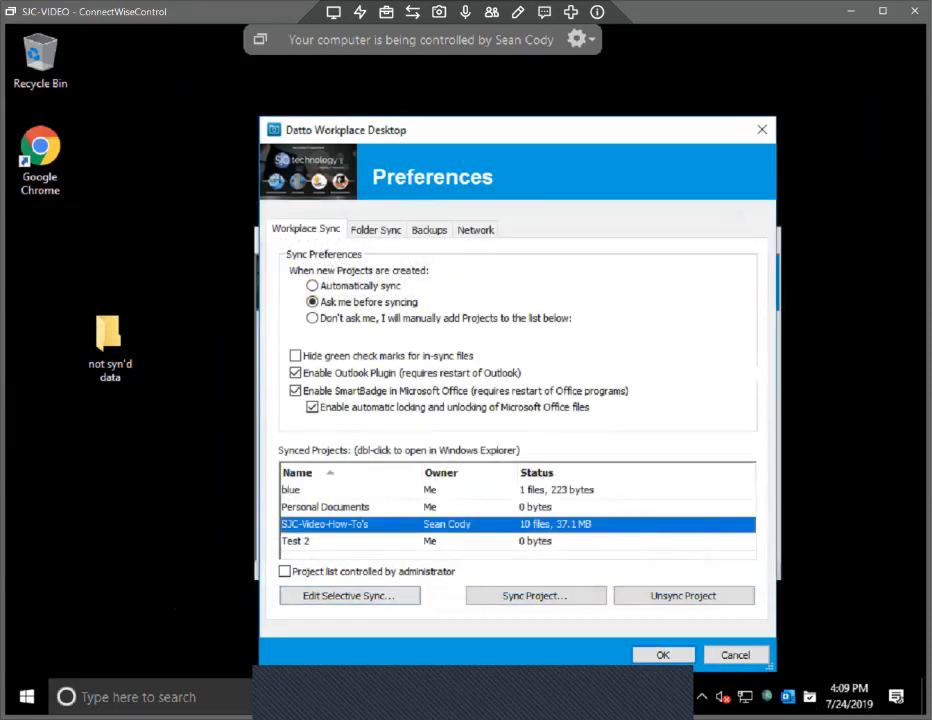
{"action": "left_click", "coordinate": [349, 596]}
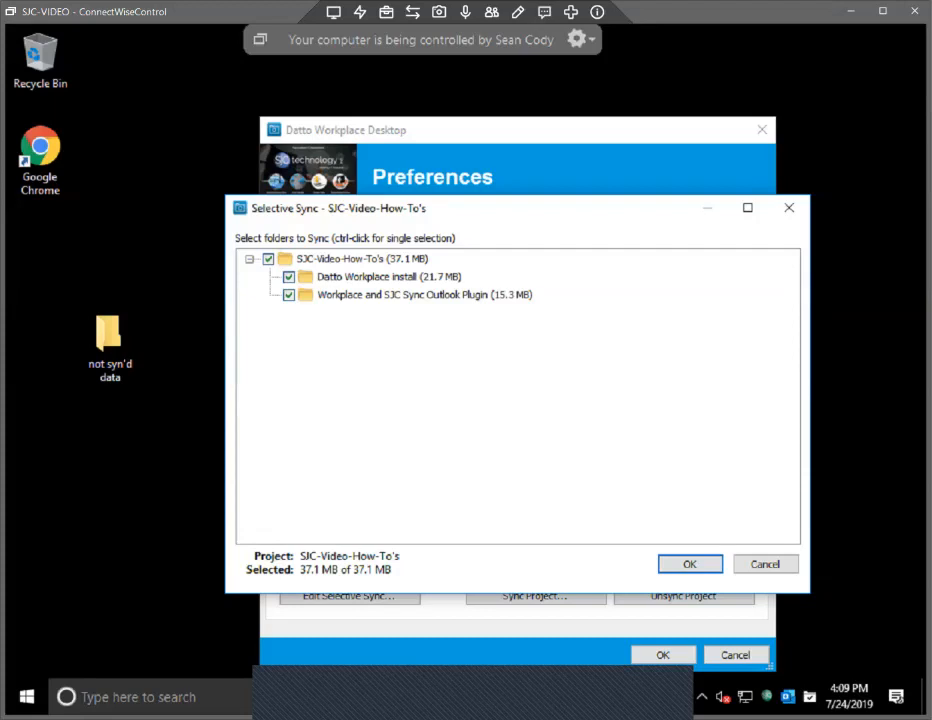
{"action": "left_click", "coordinate": [289, 295]}
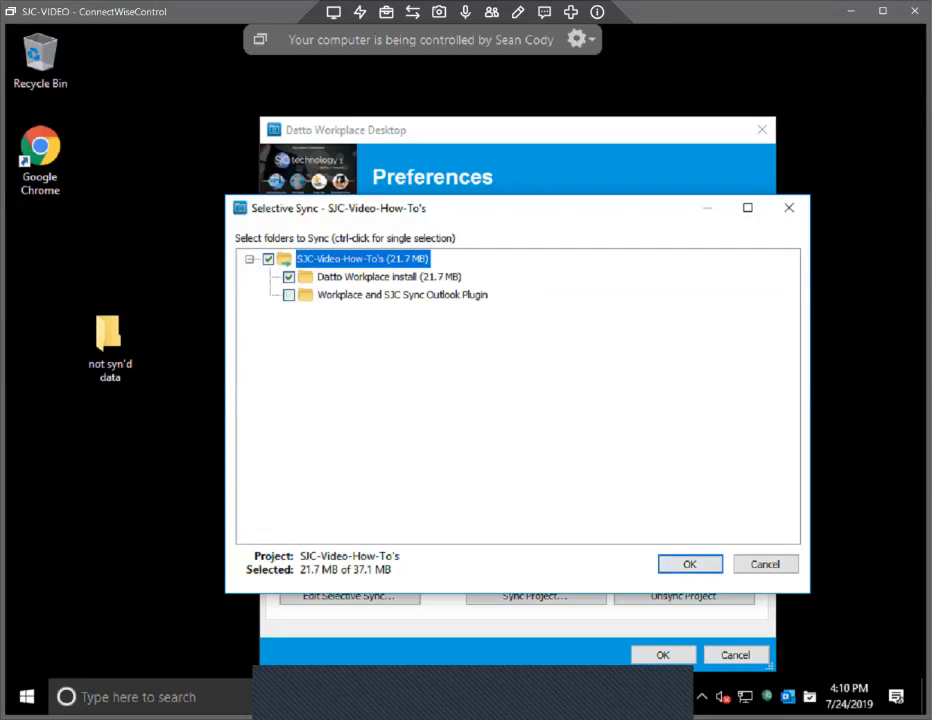
{"action": "left_click", "coordinate": [268, 259]}
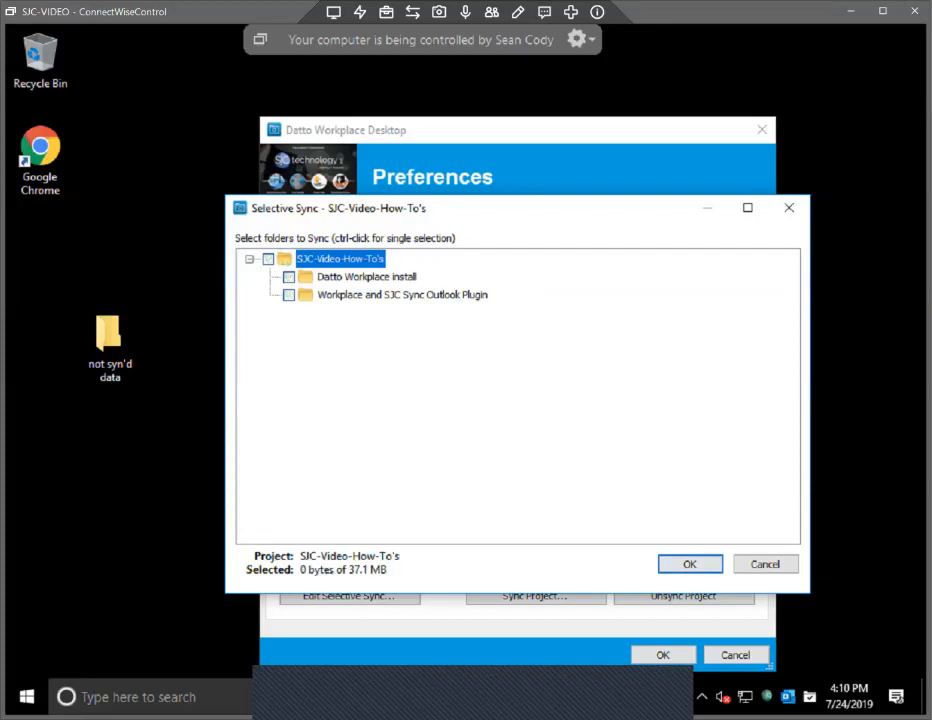
{"action": "left_click", "coordinate": [289, 295]}
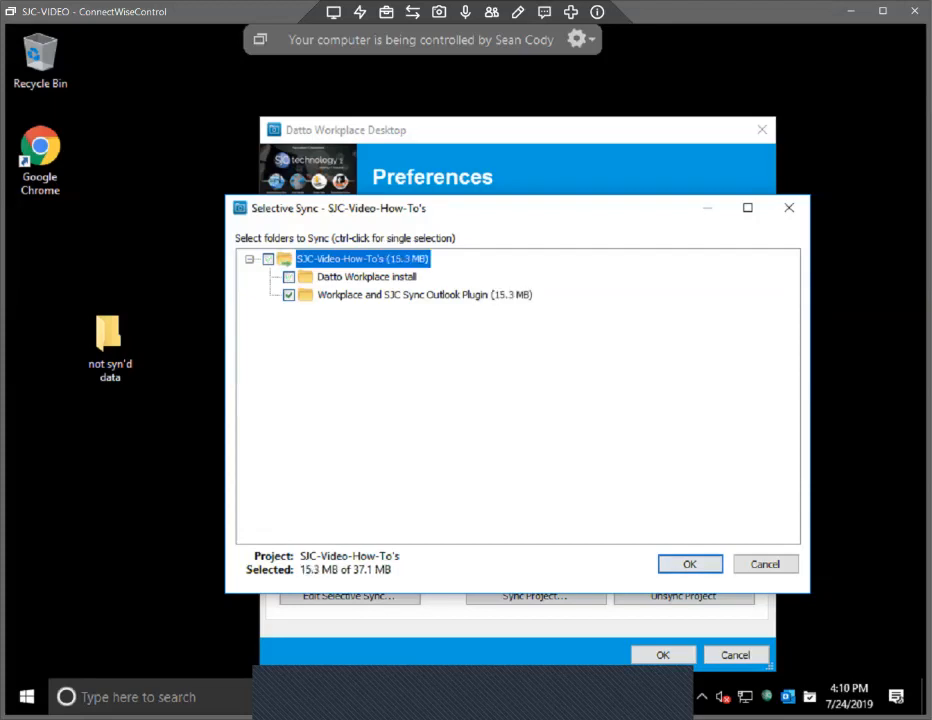
{"action": "left_click", "coordinate": [268, 259]}
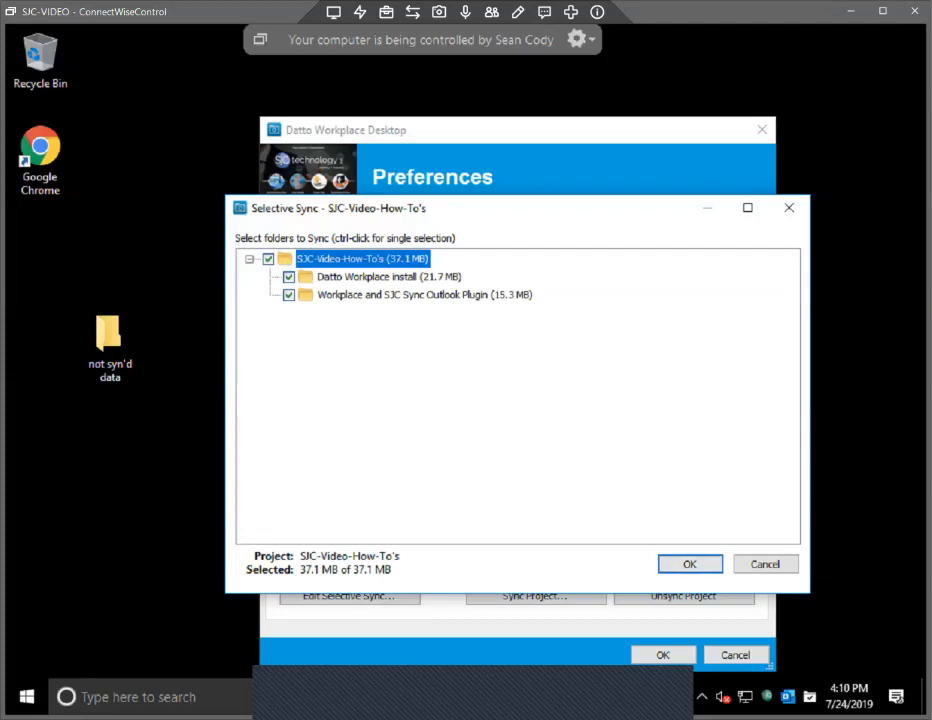
{"action": "left_click", "coordinate": [289, 295]}
{"action": "left_click", "coordinate": [289, 295]}
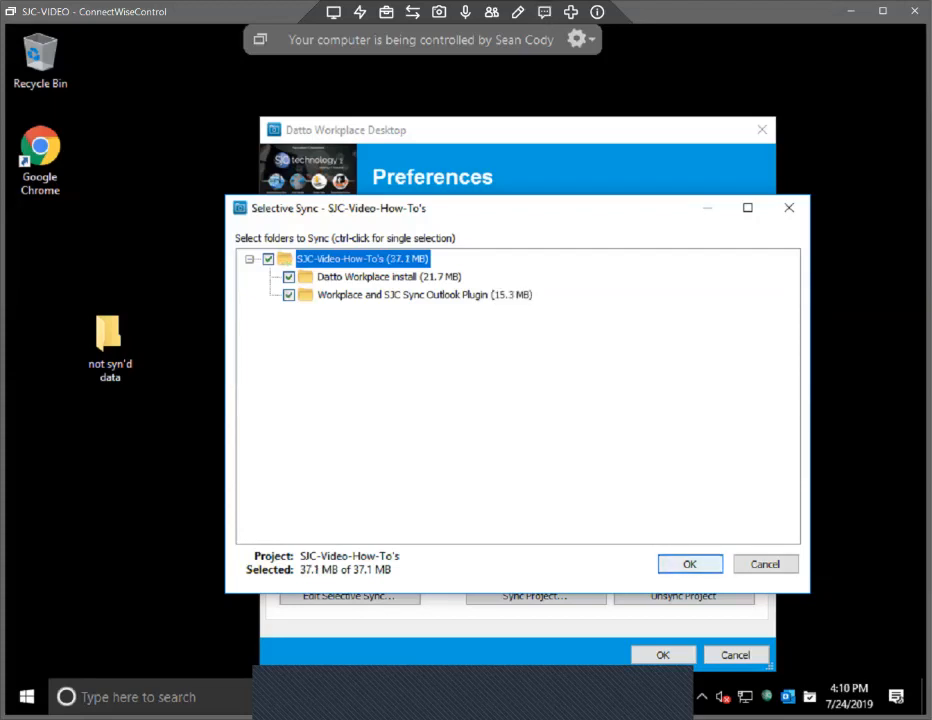
{"action": "key", "text": "Return"}
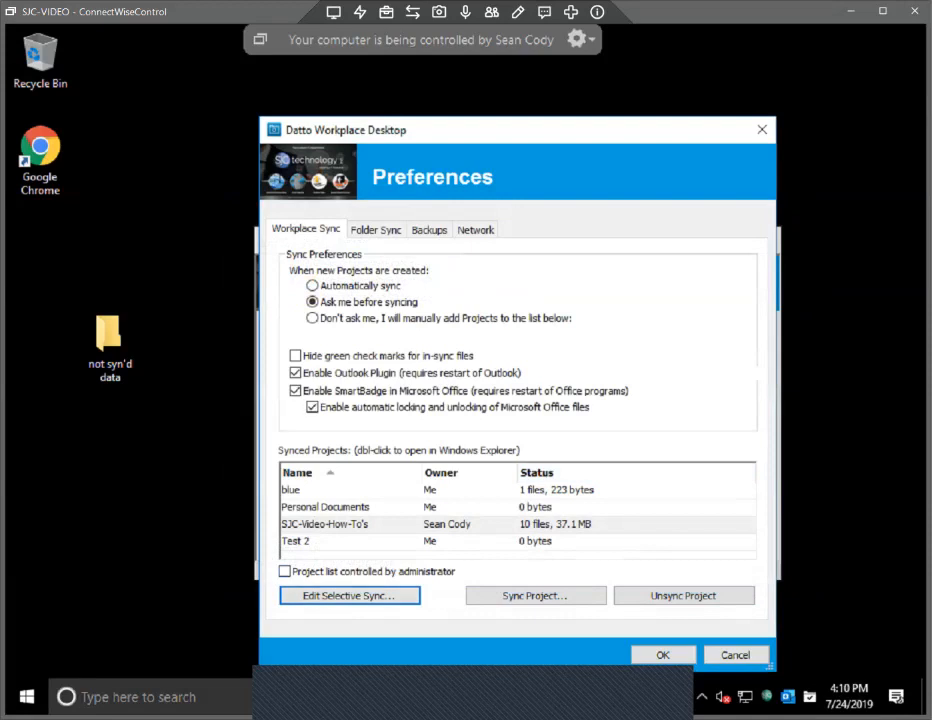
- Start unsyncing the SJC-Video-How-To's project and back out, and reopen its Selective Sync folders and cancel the dialog
{"action": "left_click", "coordinate": [684, 596]}
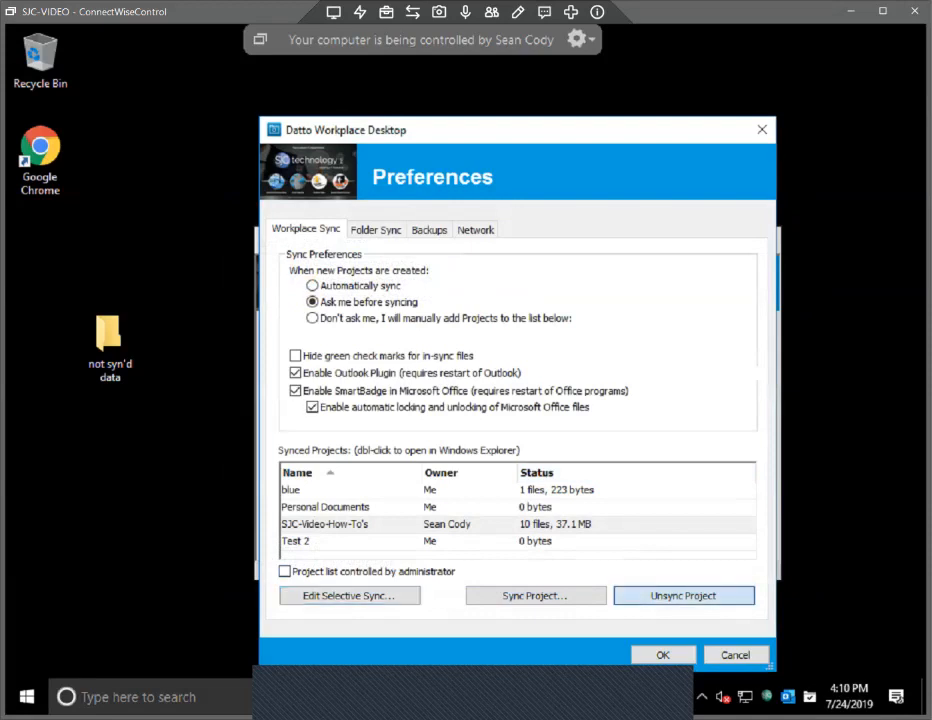
{"action": "left_click", "coordinate": [732, 476]}
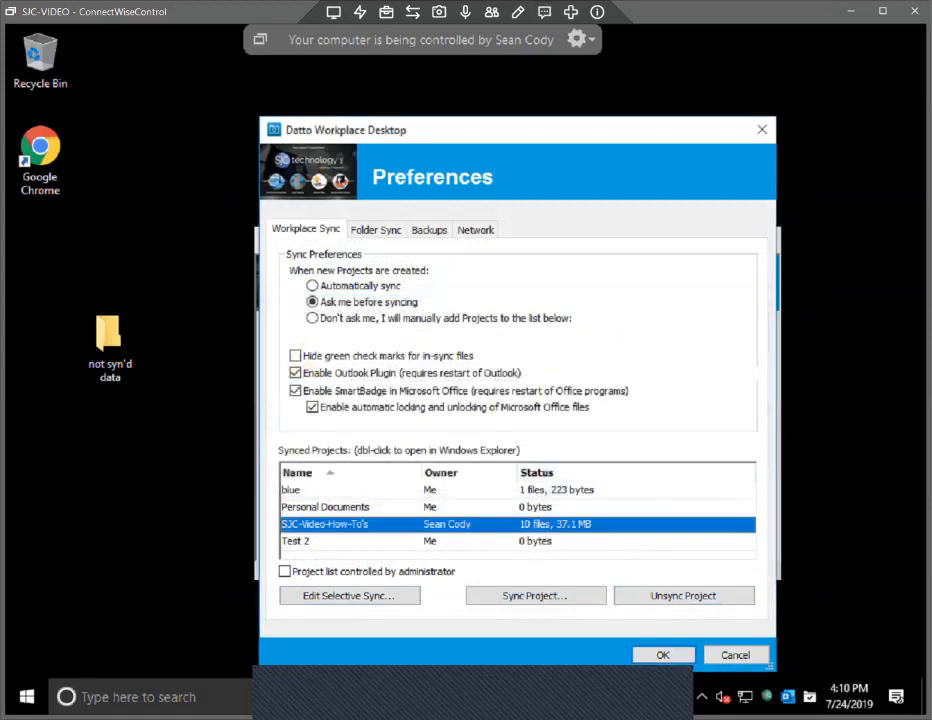
{"action": "left_click", "coordinate": [349, 595]}
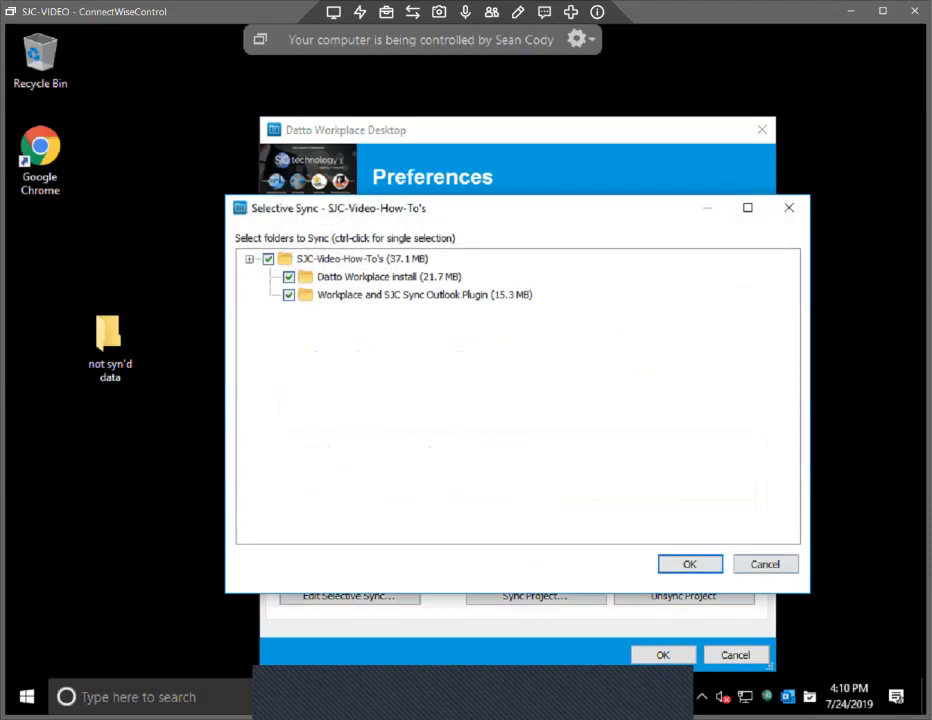
{"action": "left_click", "coordinate": [765, 564]}
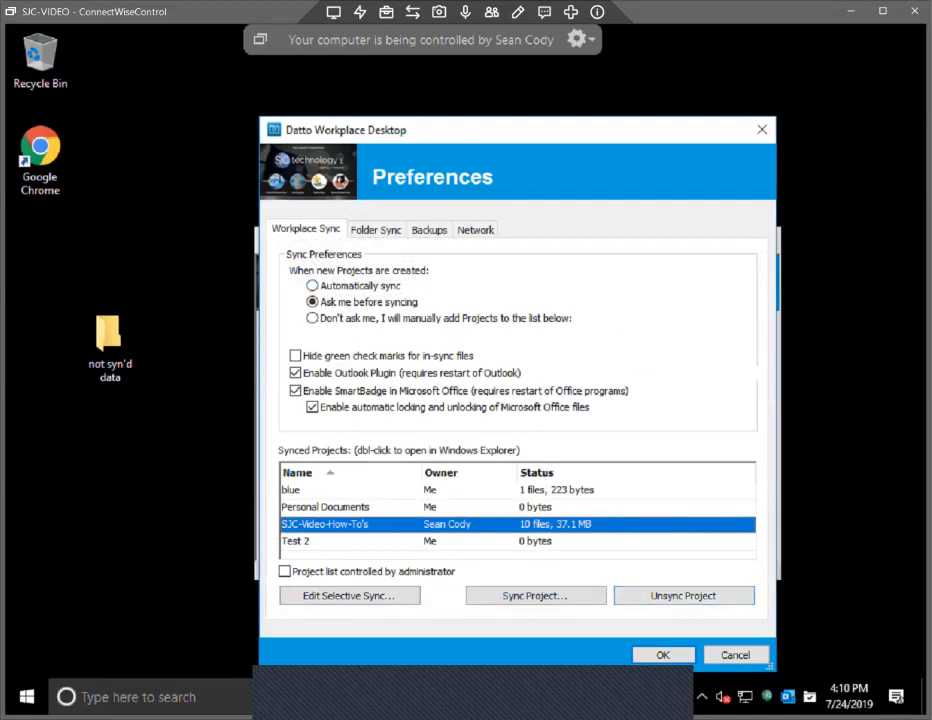
- Set new projects to Automatically sync, and try to add another project to the synced list
{"action": "left_click", "coordinate": [313, 286]}
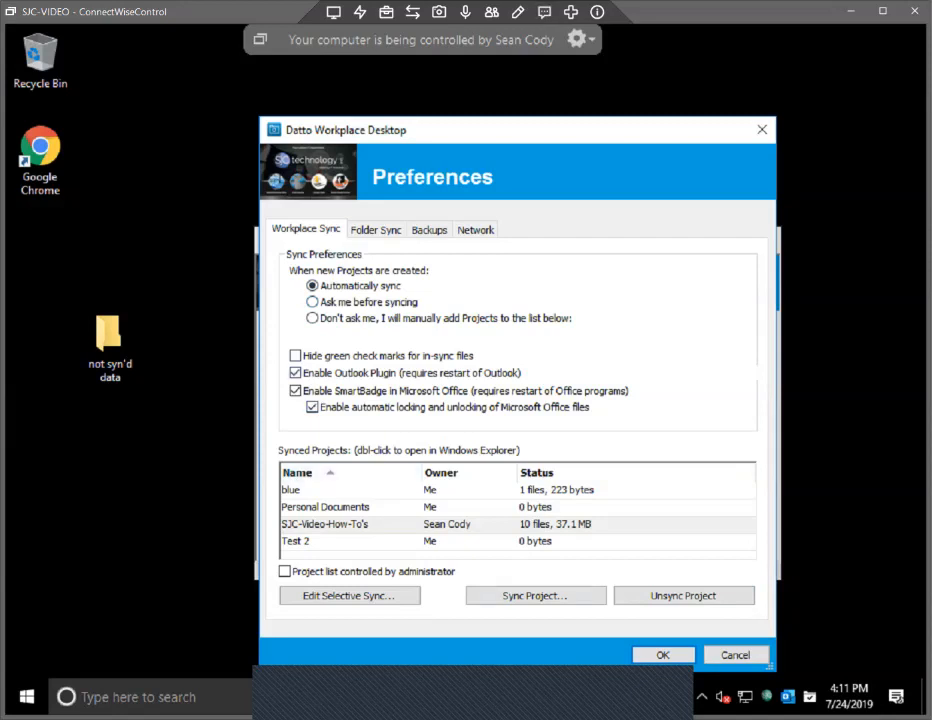
{"action": "left_click", "coordinate": [536, 595]}
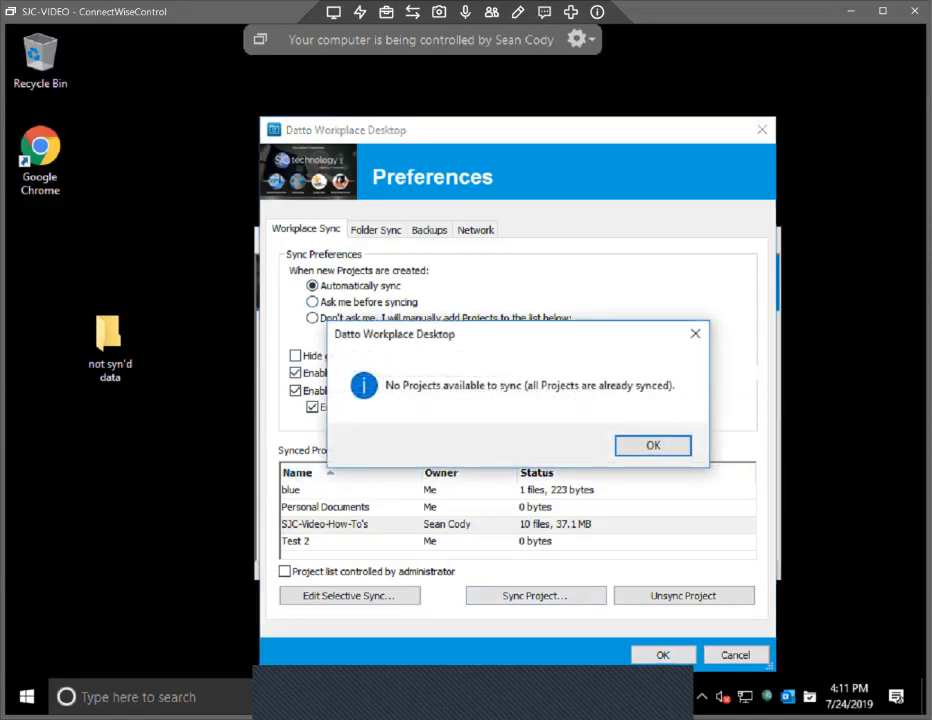
{"action": "key", "text": "Return"}
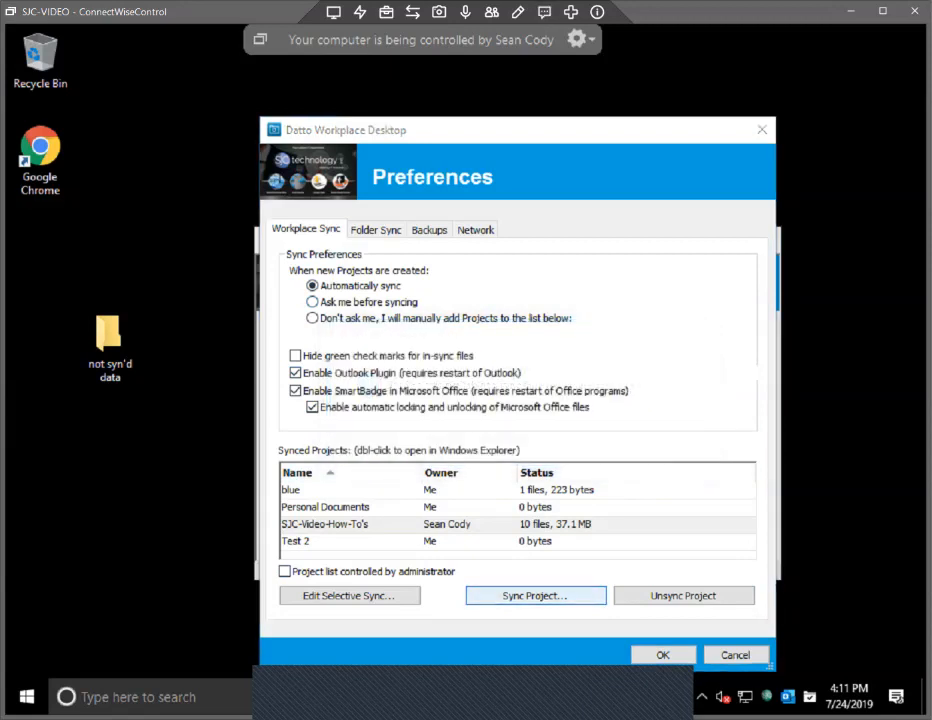
{"action": "key", "text": "Return"}
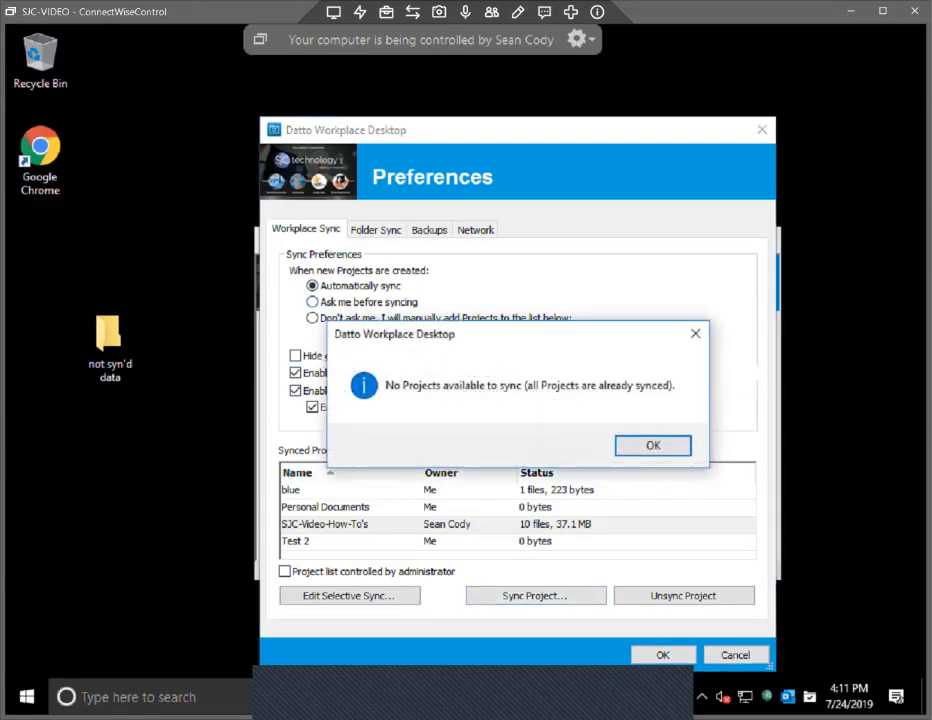
{"action": "key", "text": "Return"}
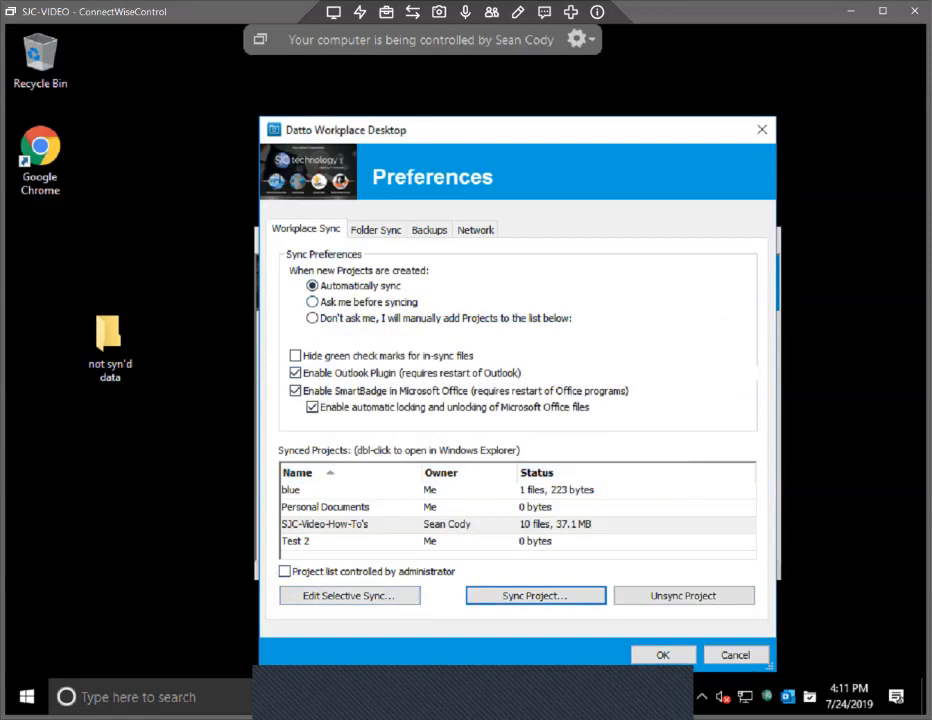
- View the Folder Sync preferences and the Backups preferences, and move the Preferences window slightly higher
{"action": "left_click", "coordinate": [376, 230]}
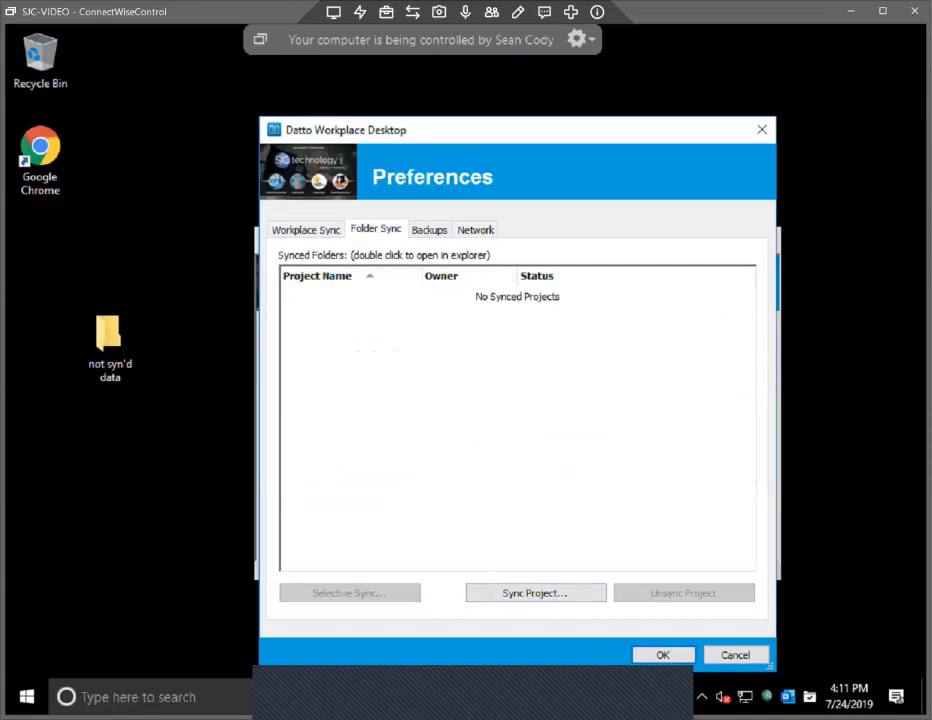
{"action": "left_click", "coordinate": [429, 230]}
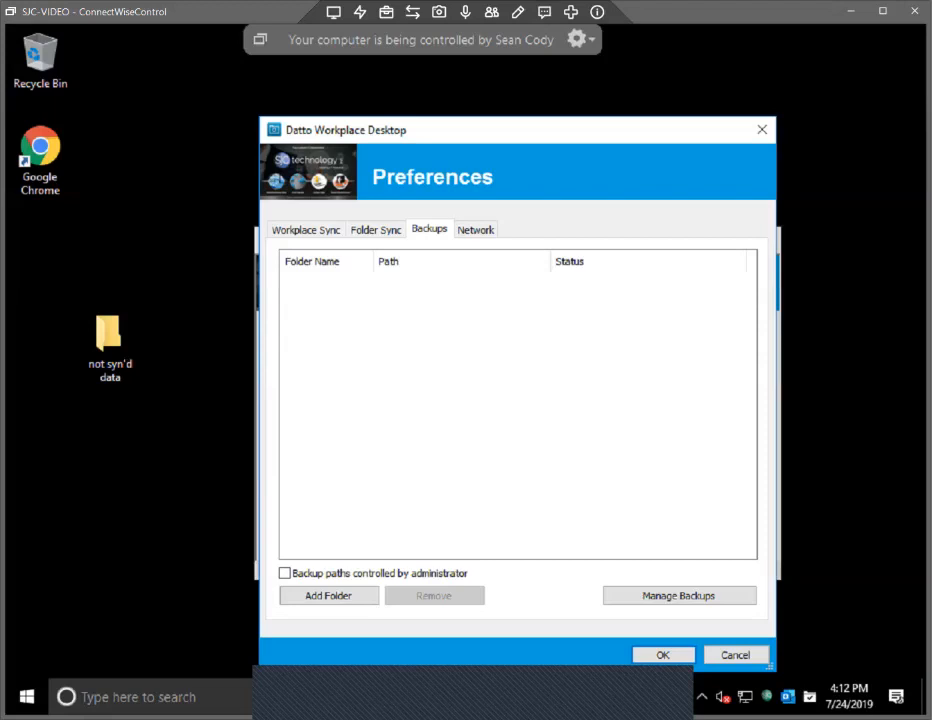
{"action": "left_click_drag", "start_coordinate": [507, 131], "coordinate": [510, 104]}
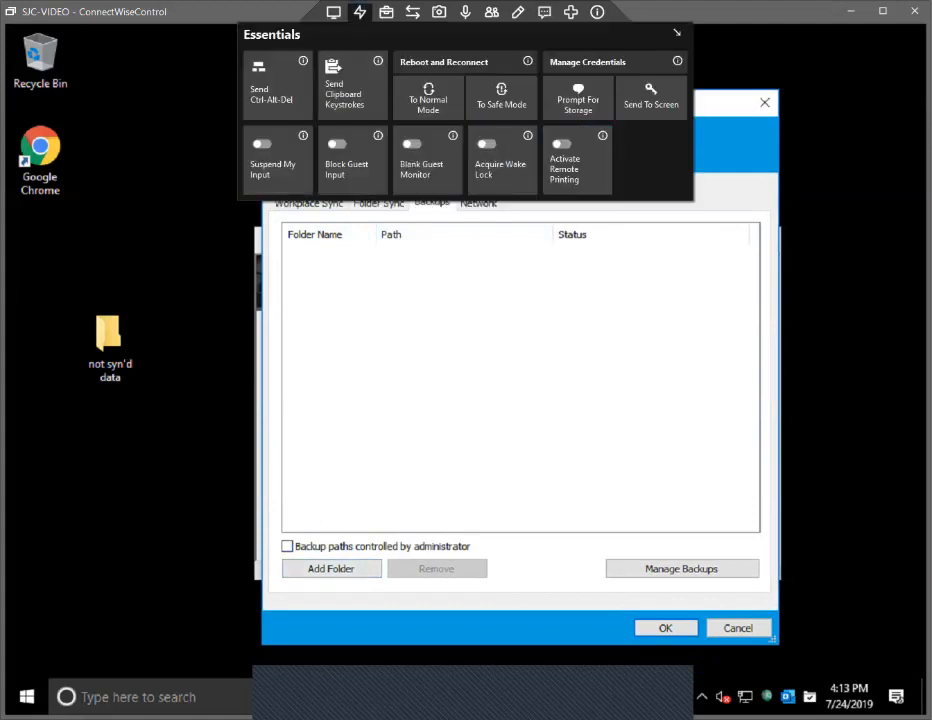
- Select the Desktop folder for backup in Manage Backups, and expand the C: drive down to the user's profile folders
{"action": "left_click", "coordinate": [681, 569]}
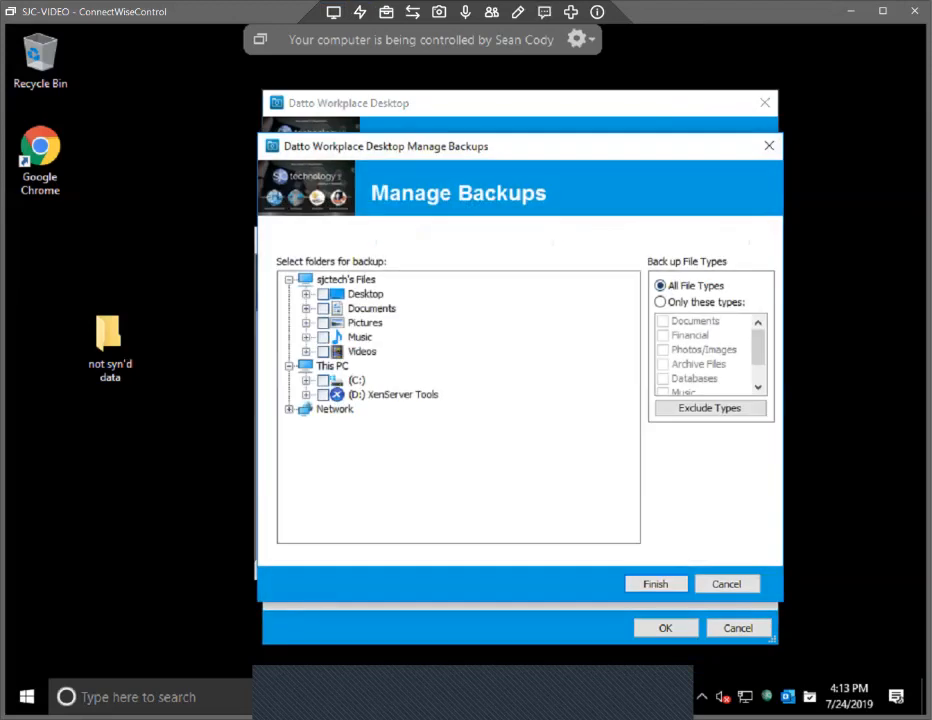
{"action": "left_click", "coordinate": [323, 294]}
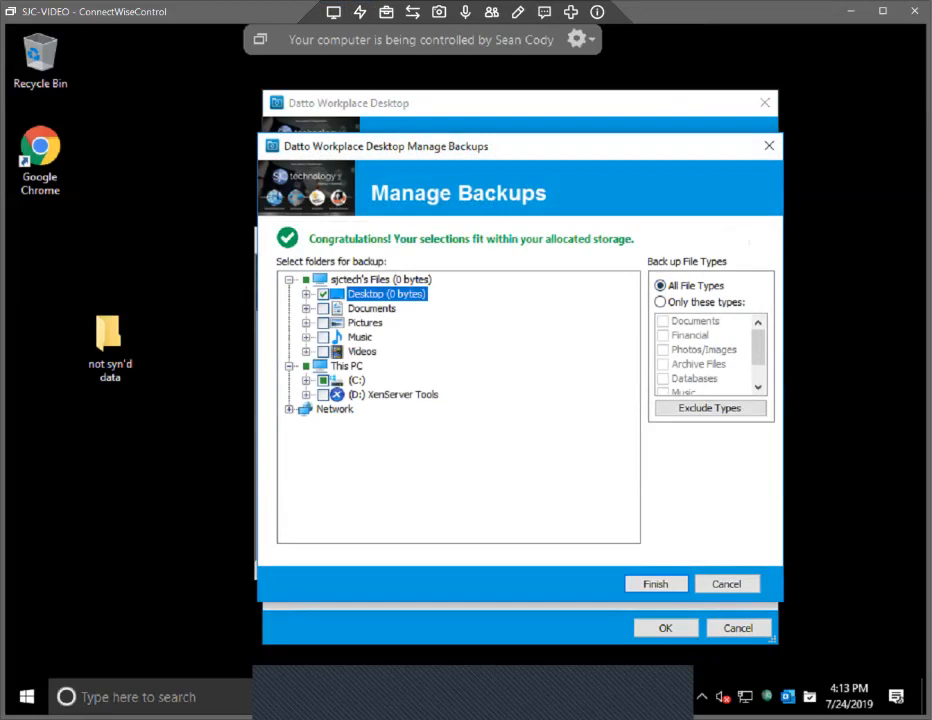
{"action": "left_click", "coordinate": [306, 380]}
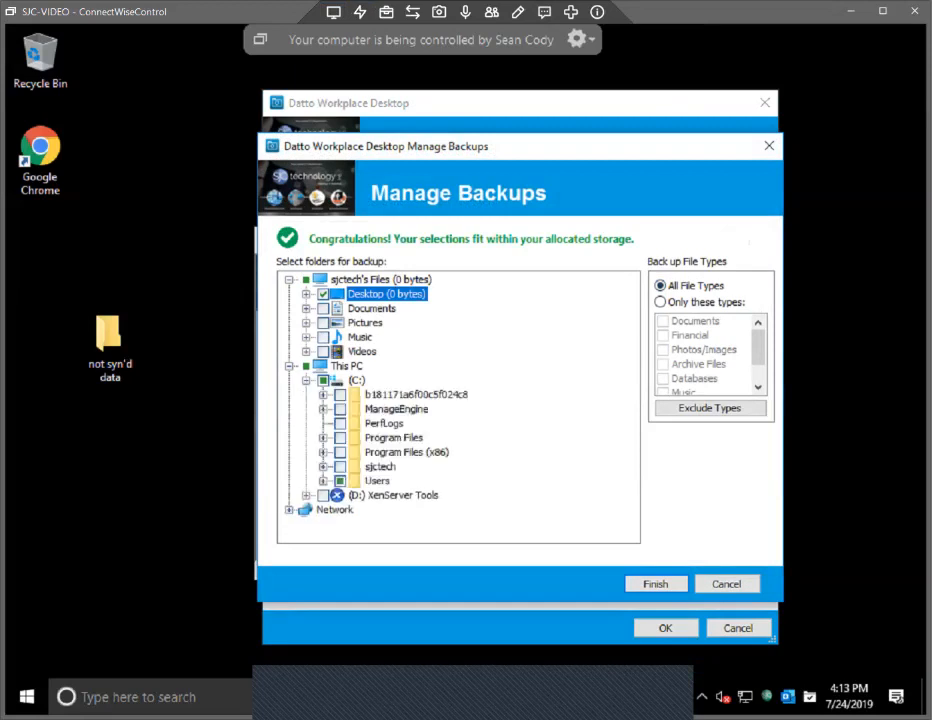
{"action": "left_click", "coordinate": [323, 481]}
{"action": "scroll", "coordinate": [455, 405], "scroll_direction": "down", "scroll_amount": 1}
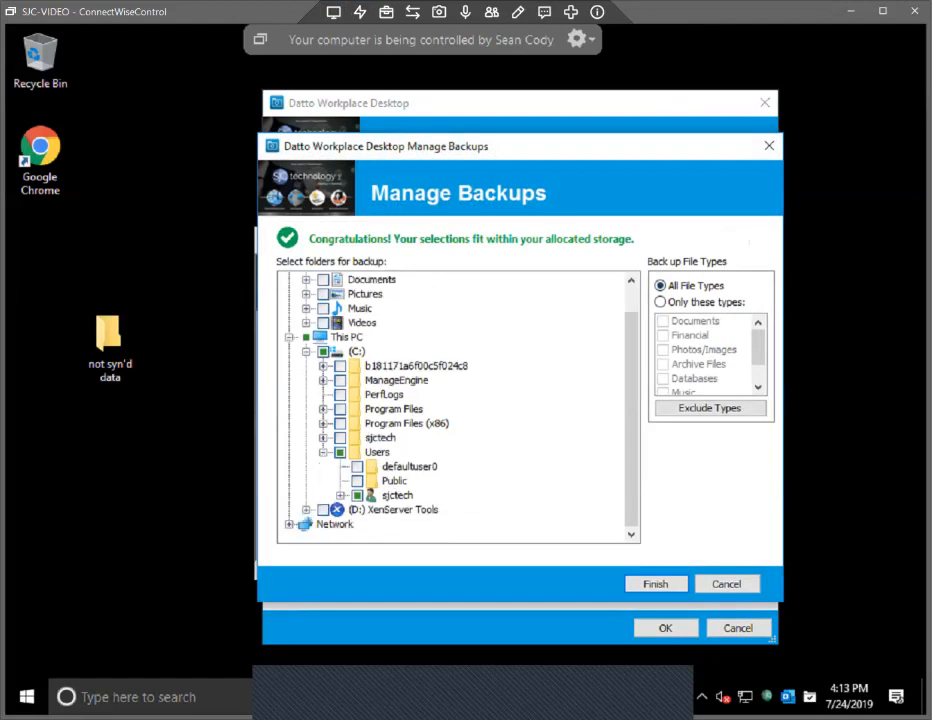
{"action": "left_click", "coordinate": [340, 496]}
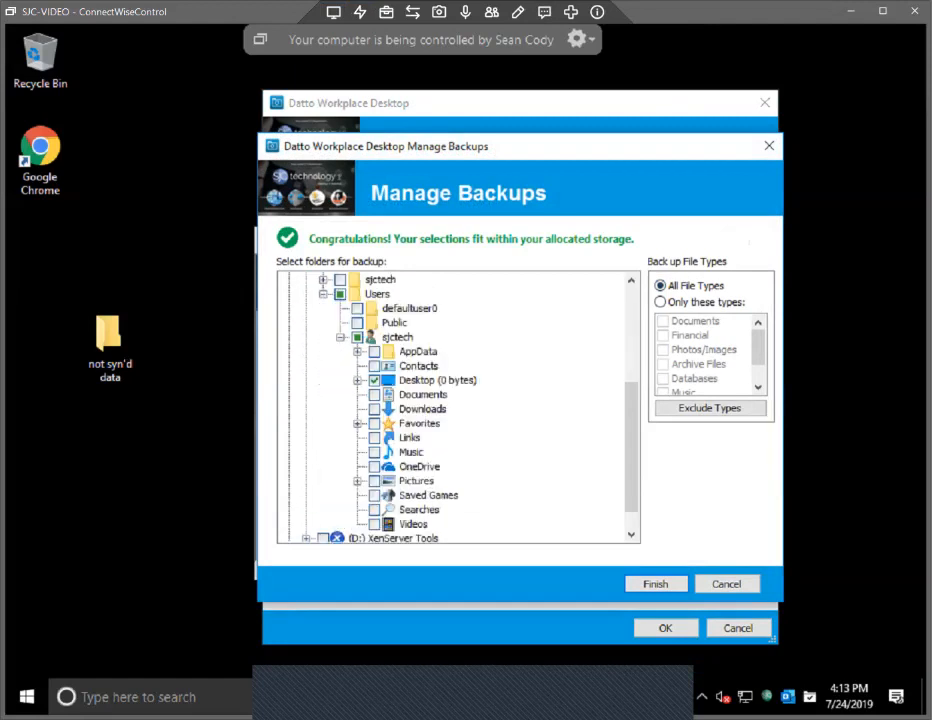
- Examine the backup folder tree, comparing the main file folders with those inside the user's profile on the C: drive
{"action": "scroll", "coordinate": [455, 405], "scroll_direction": "up", "scroll_amount": 3}
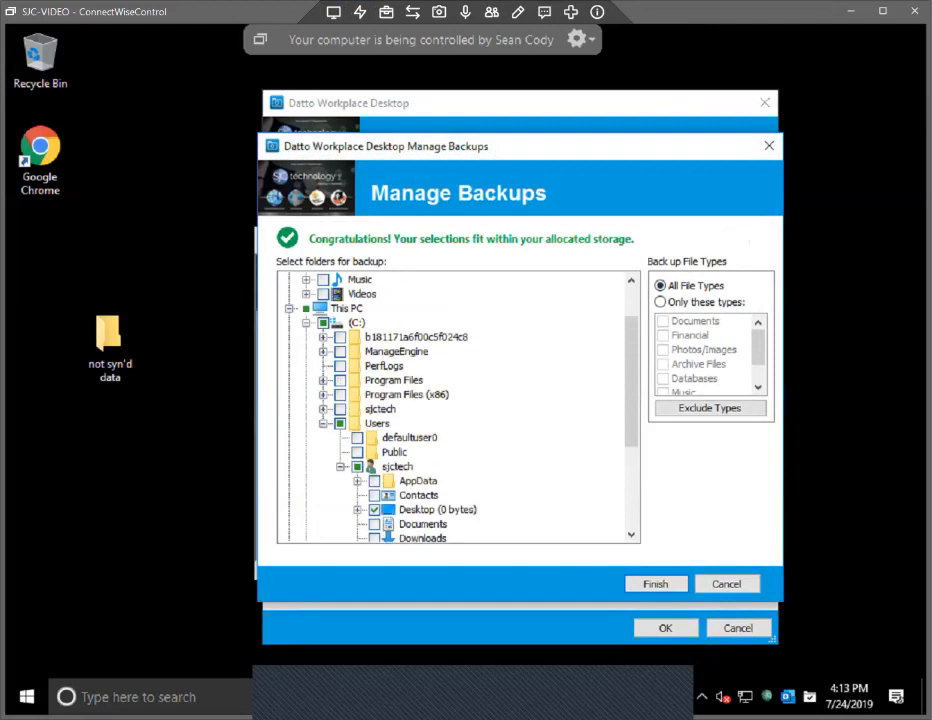
{"action": "scroll", "coordinate": [455, 405], "scroll_direction": "up", "scroll_amount": 2}
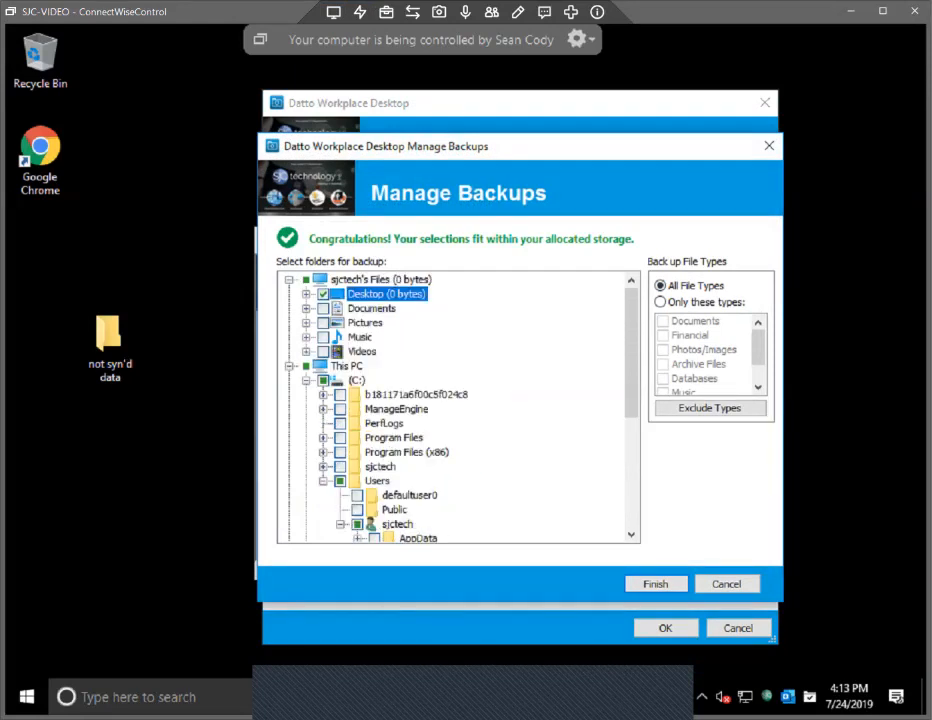
{"action": "scroll", "coordinate": [455, 405], "scroll_direction": "down", "scroll_amount": 2}
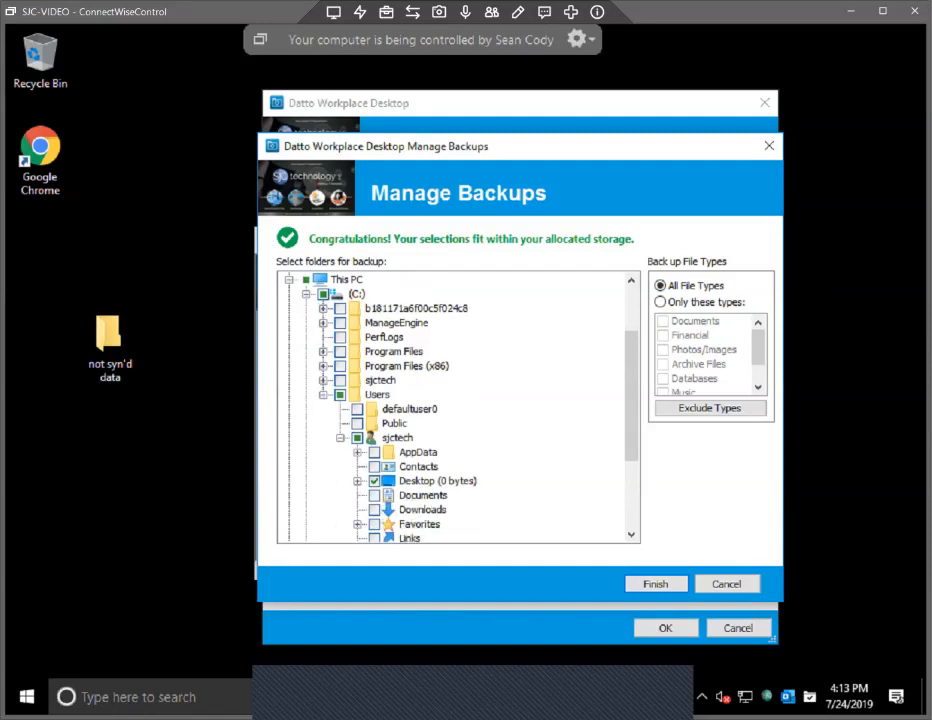
{"action": "scroll", "coordinate": [455, 405], "scroll_direction": "down", "scroll_amount": 1}
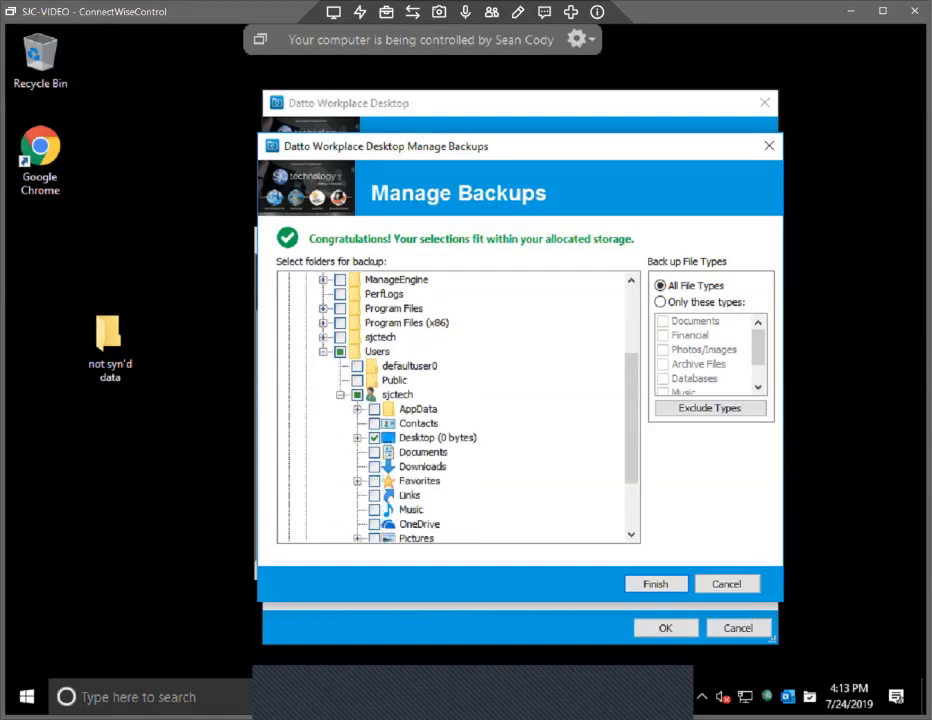
{"action": "scroll", "coordinate": [455, 405], "scroll_direction": "down", "scroll_amount": 1}
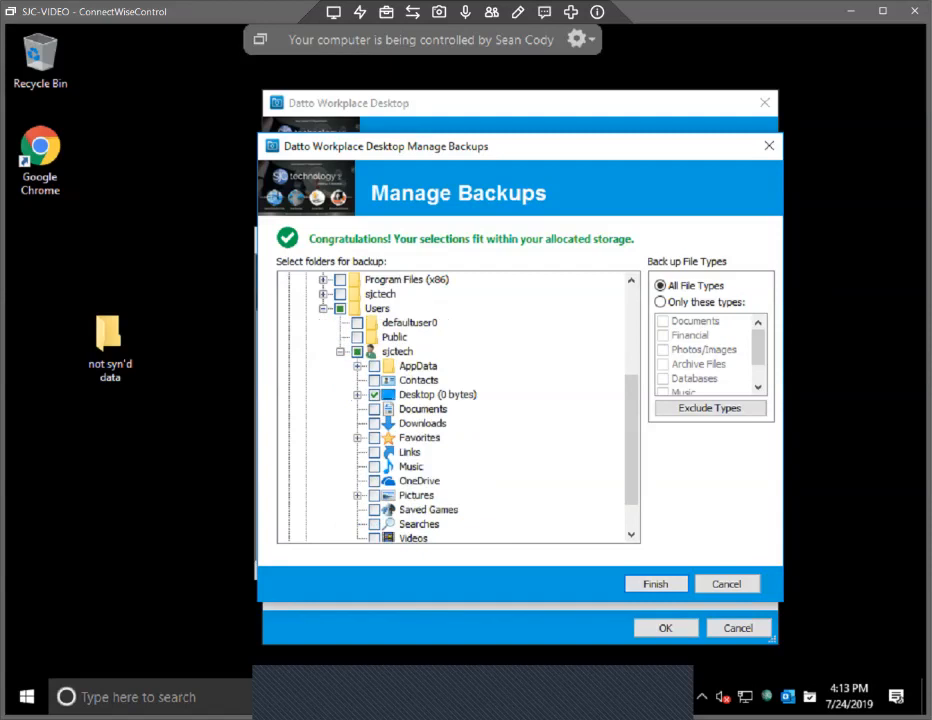
{"action": "scroll", "coordinate": [455, 405], "scroll_direction": "down", "scroll_amount": 1}
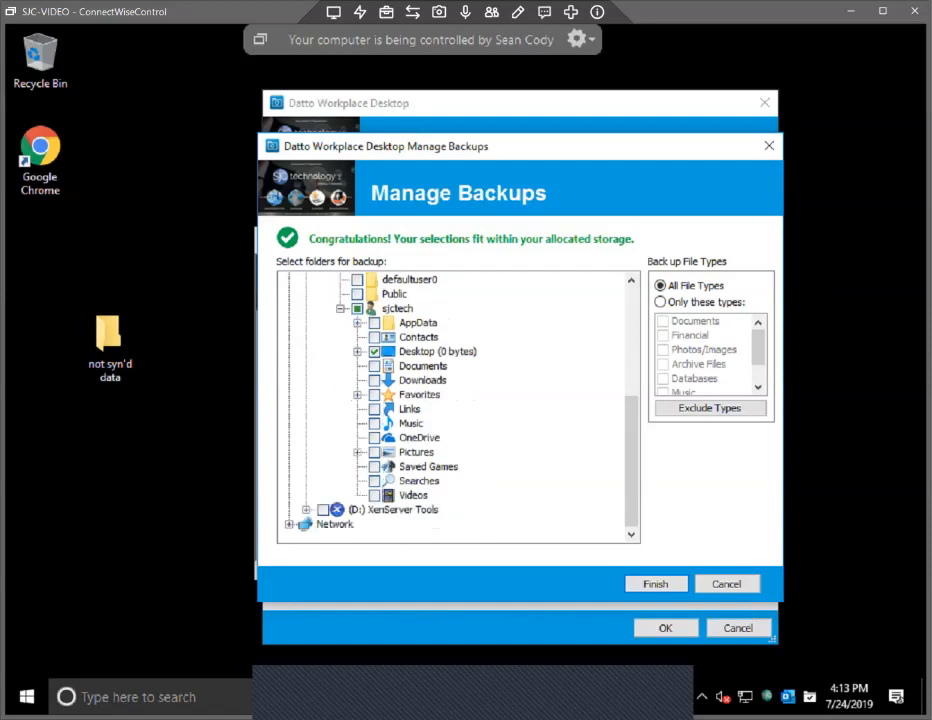
{"action": "scroll", "coordinate": [455, 405], "scroll_direction": "up", "scroll_amount": 2}
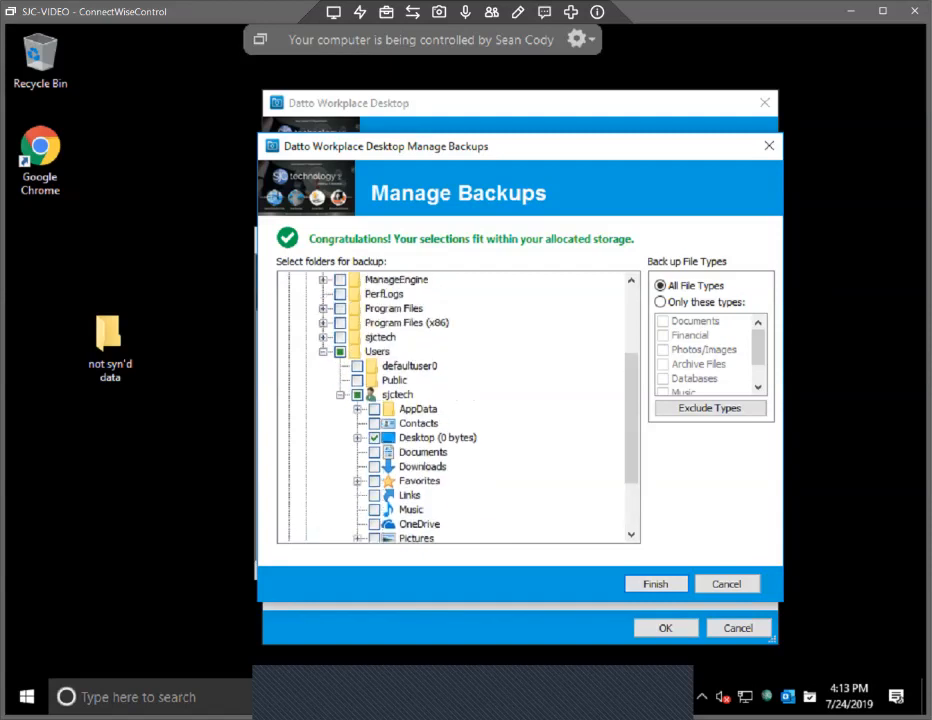
{"action": "scroll", "coordinate": [455, 408], "scroll_direction": "down", "scroll_amount": 1}
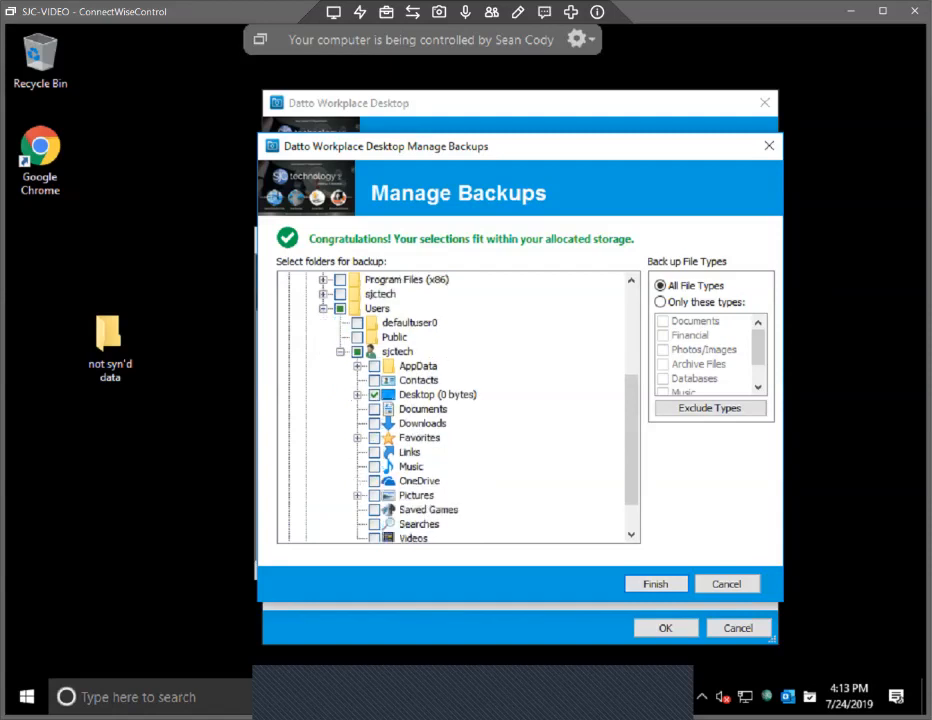
{"action": "scroll", "coordinate": [455, 408], "scroll_direction": "up", "scroll_amount": 1}
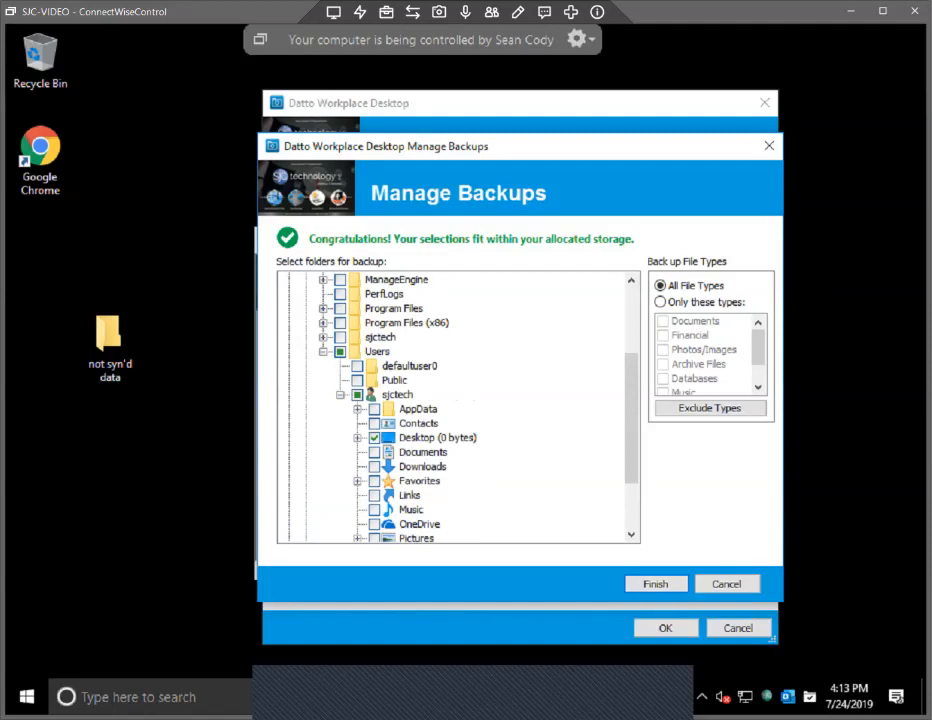
{"action": "scroll", "coordinate": [455, 408], "scroll_direction": "down", "scroll_amount": 2}
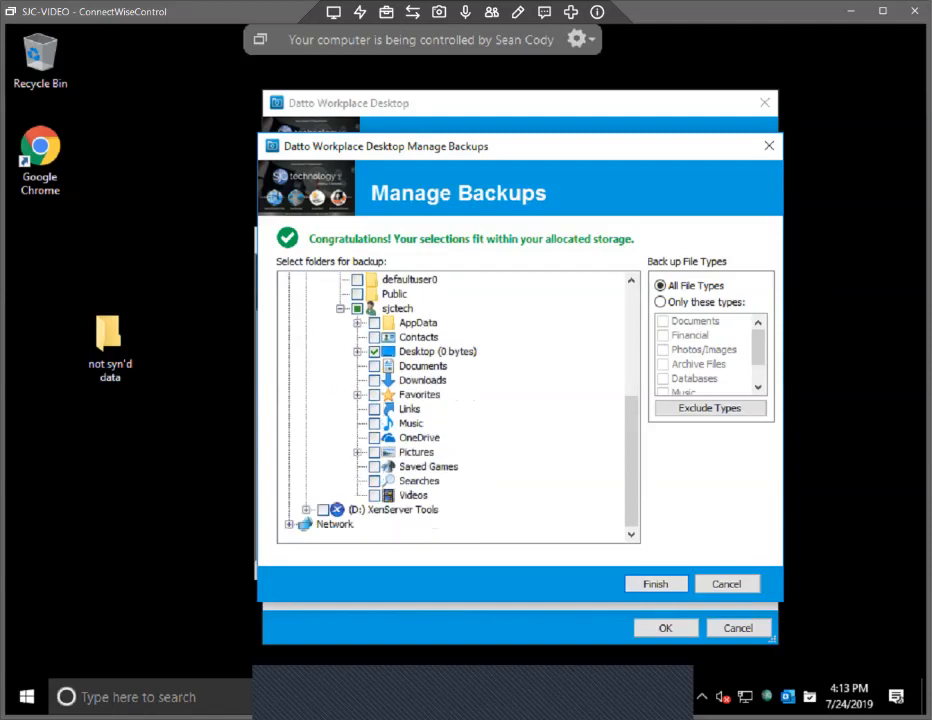
- Select the Documents, Downloads, Favorites, Pictures and Videos folders in the user's profile for backup
{"action": "left_click", "coordinate": [375, 366]}
{"action": "left_click", "coordinate": [375, 380]}
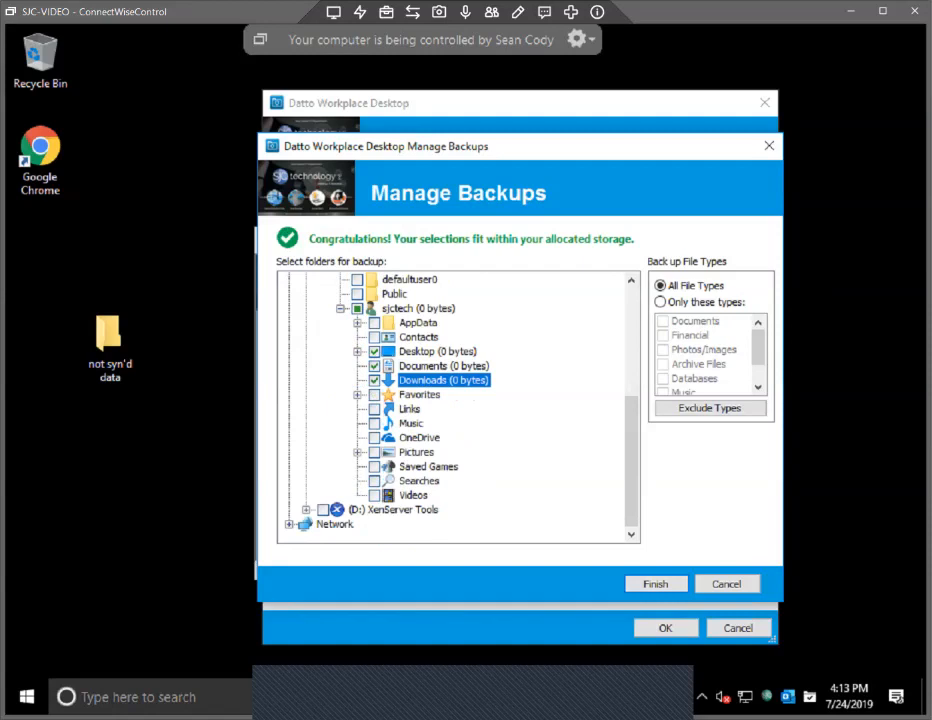
{"action": "left_click", "coordinate": [375, 395]}
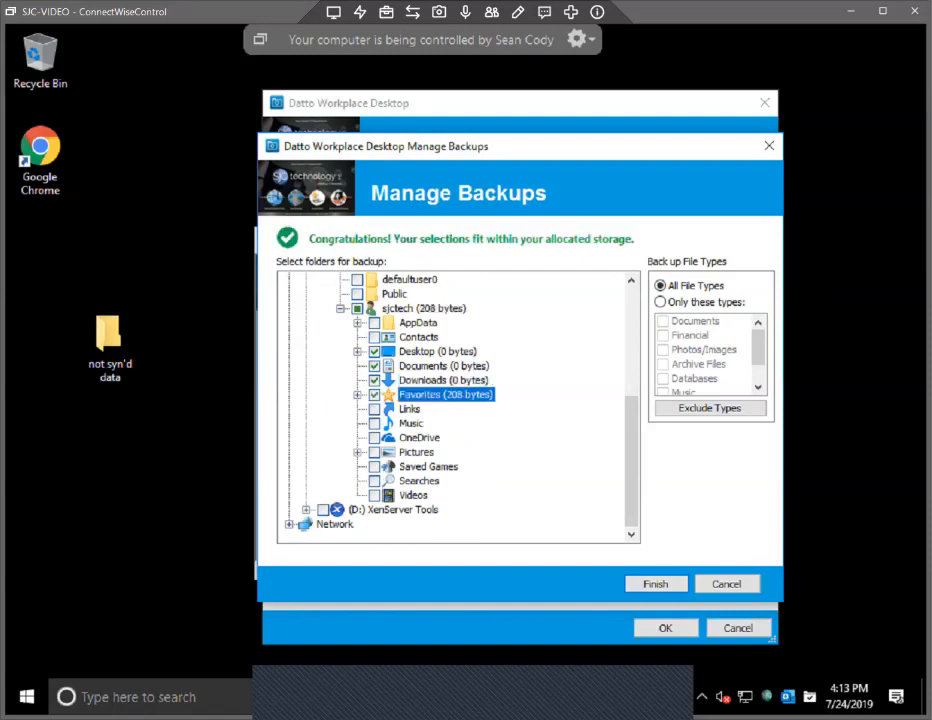
{"action": "left_click", "coordinate": [375, 453]}
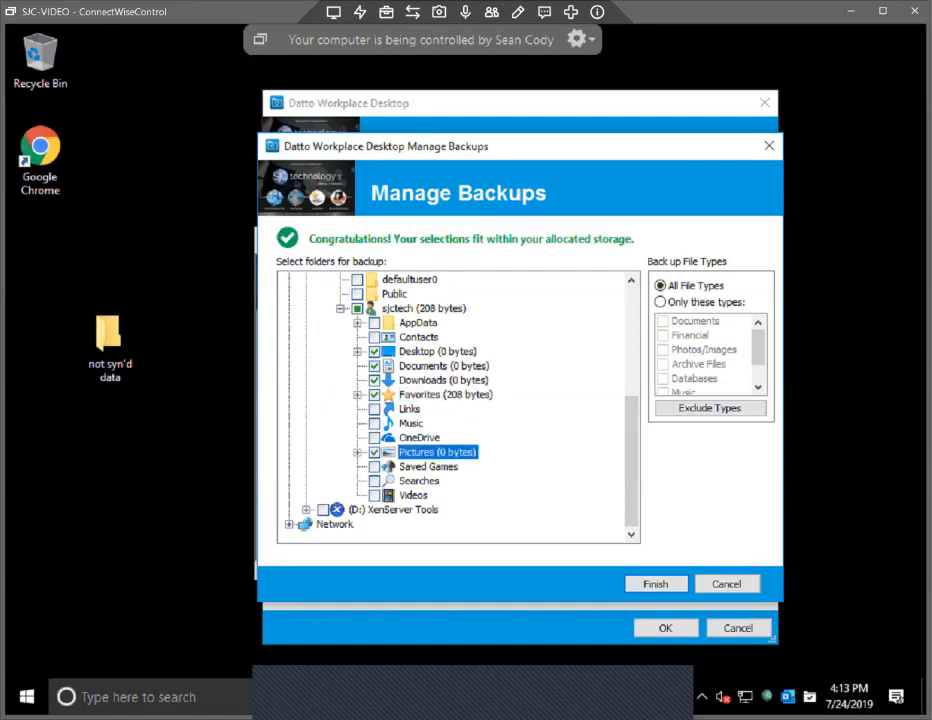
{"action": "left_click", "coordinate": [375, 496]}
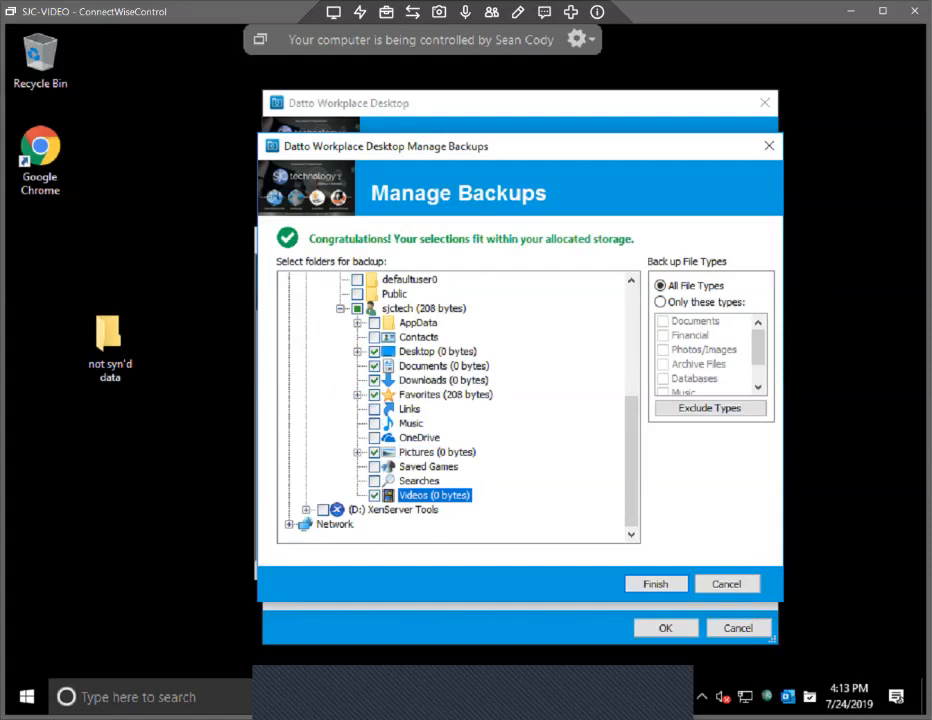
- Examine the backup folder tree, reviewing the profile folders including Music, Documents and Downloads
{"action": "scroll", "coordinate": [458, 405], "scroll_direction": "up", "scroll_amount": 1}
{"action": "scroll", "coordinate": [458, 405], "scroll_direction": "down", "scroll_amount": 1}
{"action": "scroll", "coordinate": [458, 405], "scroll_direction": "up", "scroll_amount": 1}
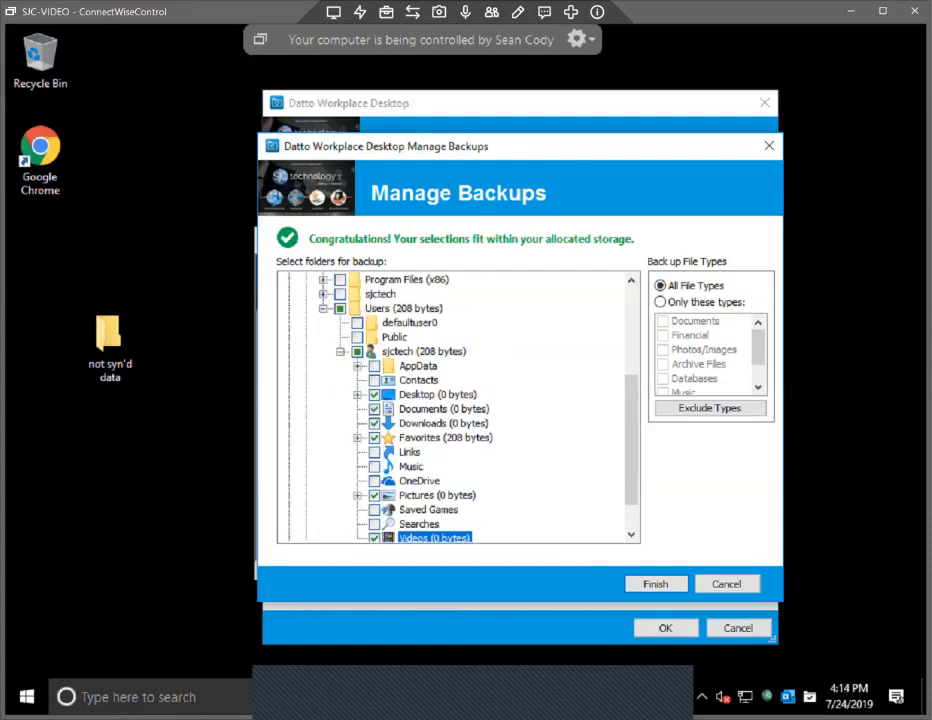
{"action": "scroll", "coordinate": [458, 405], "scroll_direction": "down", "scroll_amount": 1}
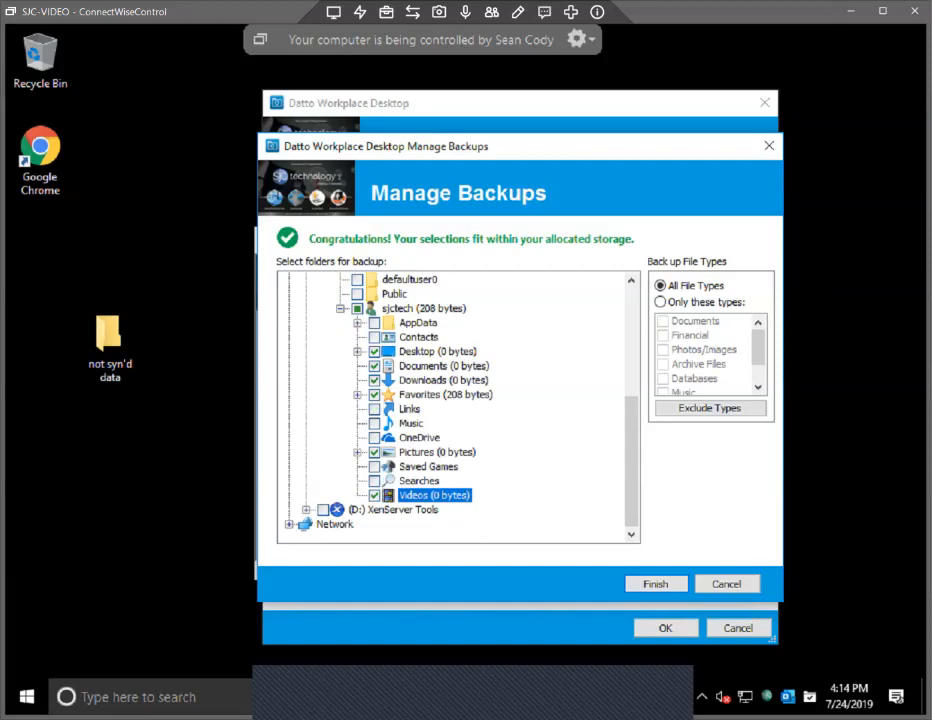
{"action": "scroll", "coordinate": [458, 407], "scroll_direction": "up", "scroll_amount": 2}
{"action": "scroll", "coordinate": [458, 407], "scroll_direction": "down", "scroll_amount": 2}
{"action": "left_click", "coordinate": [375, 424]}
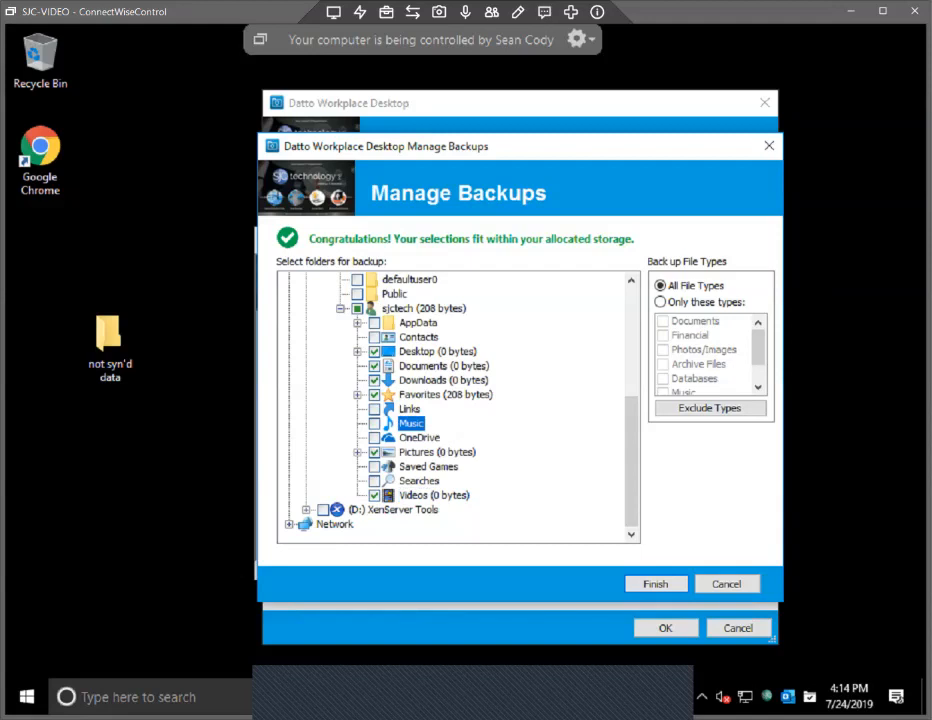
{"action": "left_click", "coordinate": [444, 366]}
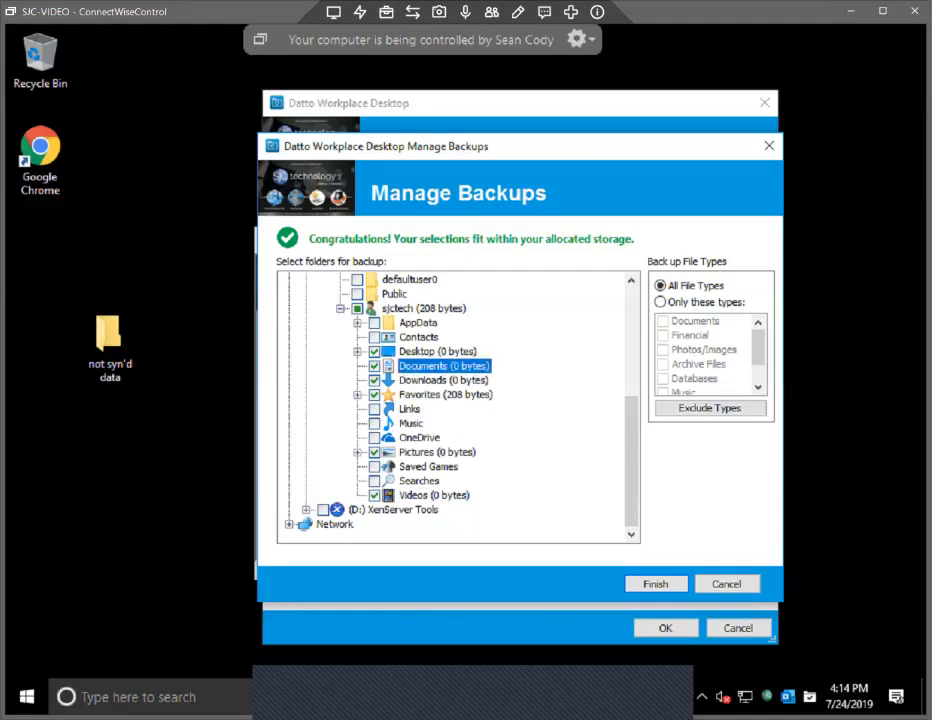
{"action": "left_click", "coordinate": [444, 380]}
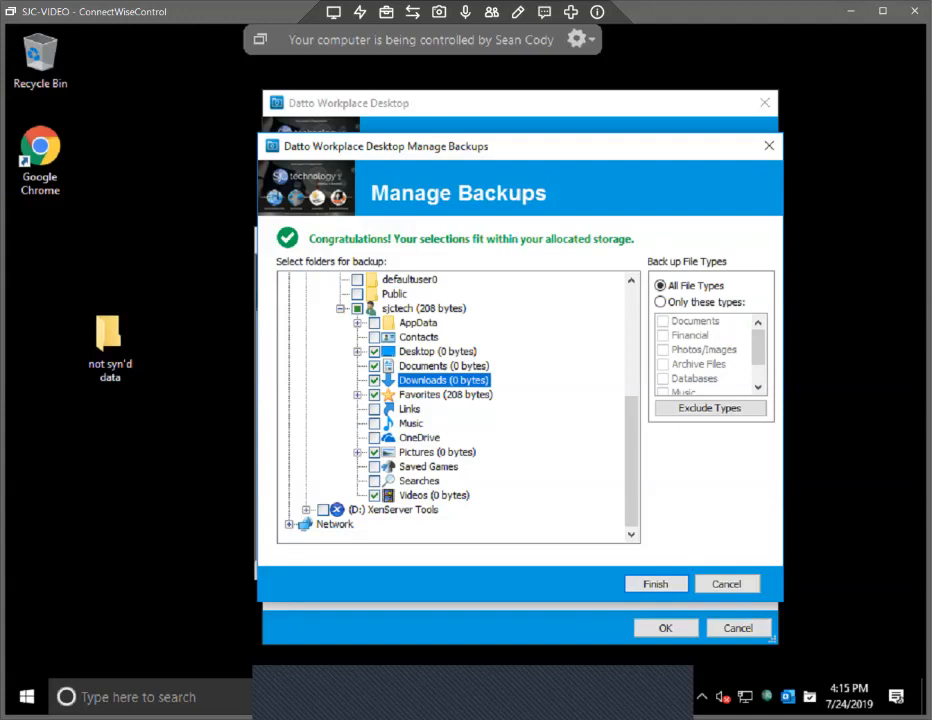
{"action": "scroll", "coordinate": [458, 408], "scroll_direction": "up", "scroll_amount": 1}
{"action": "scroll", "coordinate": [458, 408], "scroll_direction": "down", "scroll_amount": 1}
{"action": "scroll", "coordinate": [458, 408], "scroll_direction": "up", "scroll_amount": 1}
{"action": "scroll", "coordinate": [458, 408], "scroll_direction": "down", "scroll_amount": 1}
- Collapse the user's profile and the Users folder, and expand the sjctech folder directly under the C: drive
{"action": "left_click", "coordinate": [341, 309]}
{"action": "scroll", "coordinate": [458, 408], "scroll_direction": "up", "scroll_amount": 1}
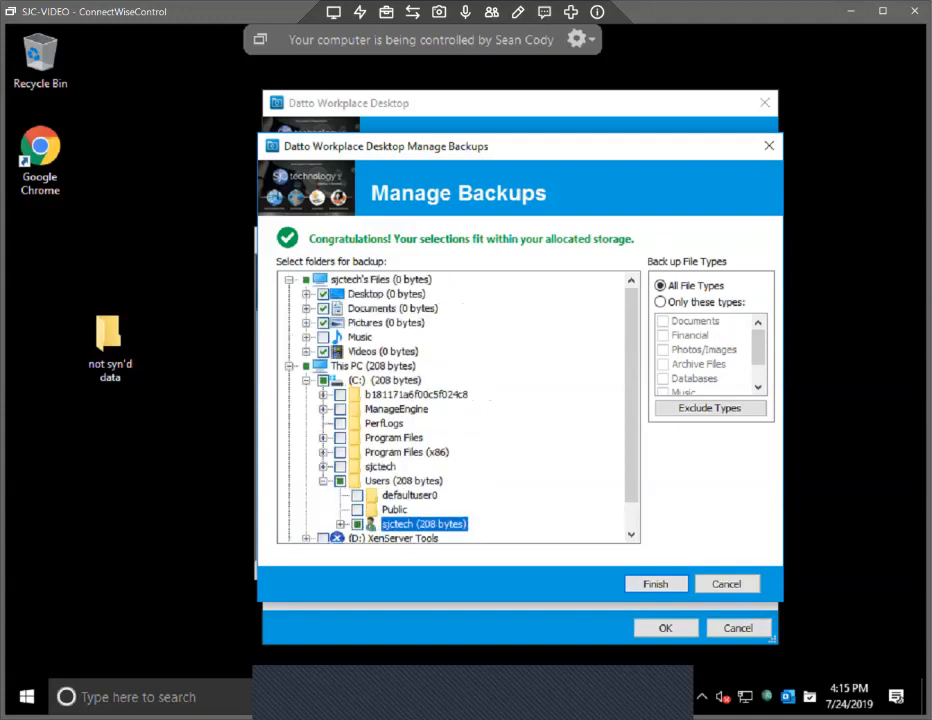
{"action": "left_click", "coordinate": [323, 481]}
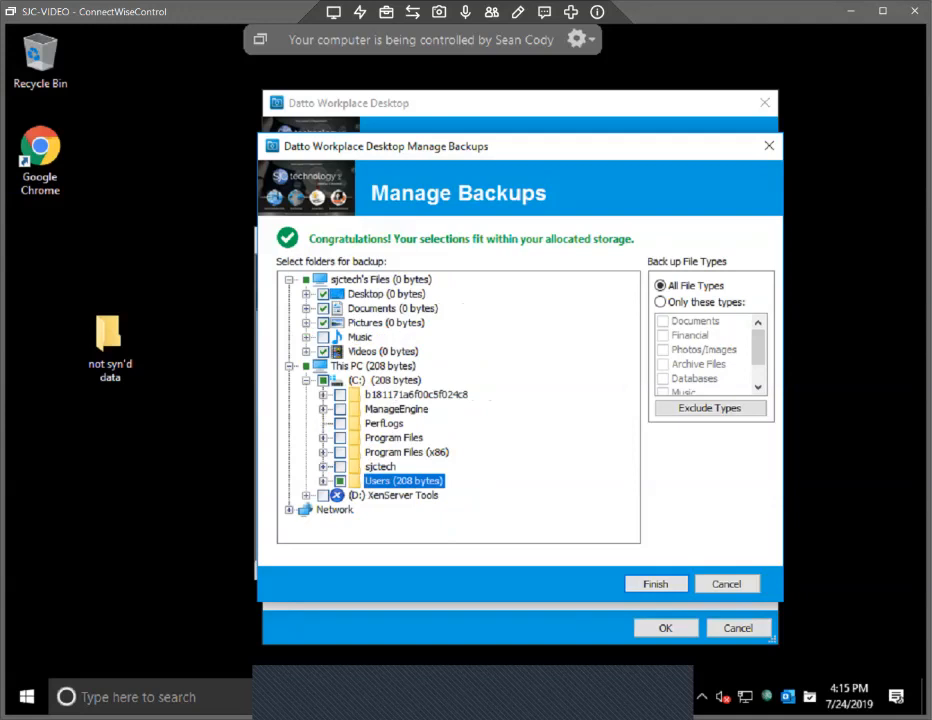
{"action": "left_click", "coordinate": [323, 466]}
{"action": "scroll", "coordinate": [458, 408], "scroll_direction": "down", "scroll_amount": 1}
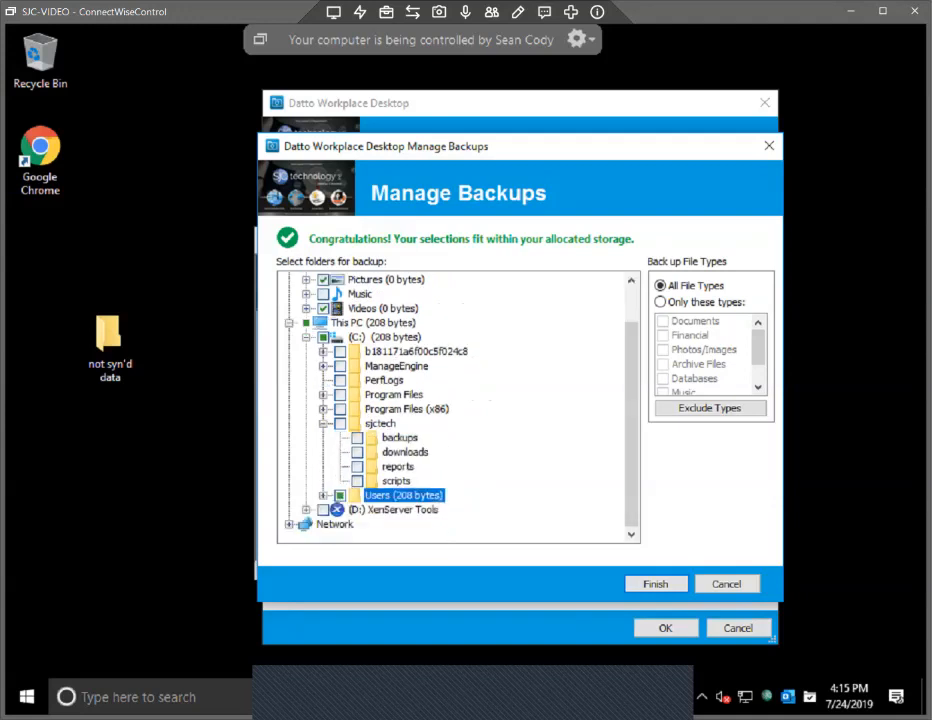
- Select the scripts, downloads, reports and backups folders inside C:\sjctech and the ManageEngine folder for backup
{"action": "left_click", "coordinate": [405, 452]}
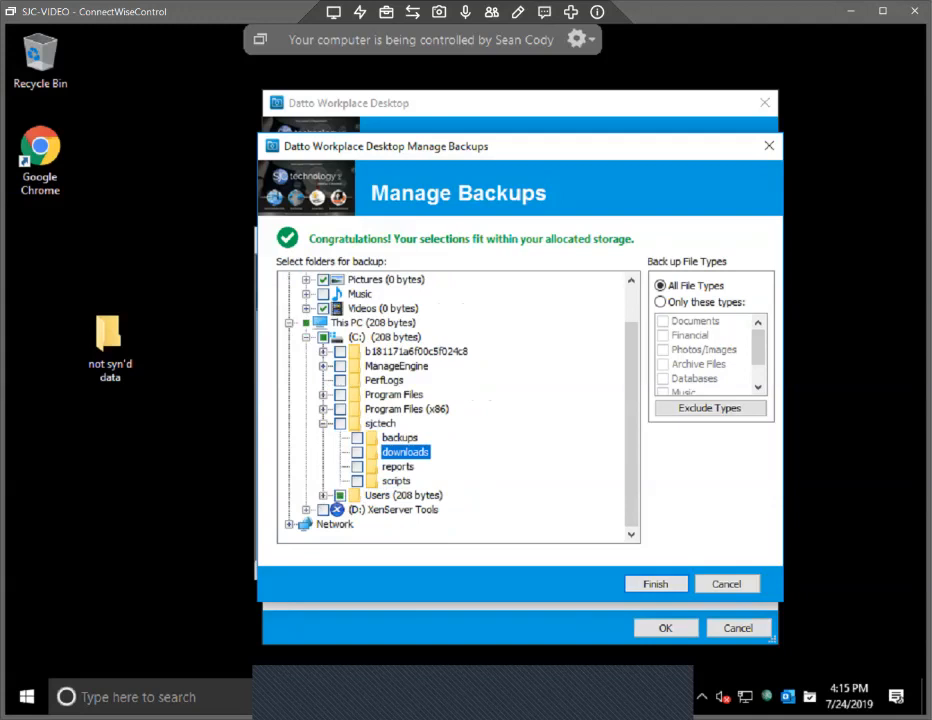
{"action": "left_click", "coordinate": [397, 481]}
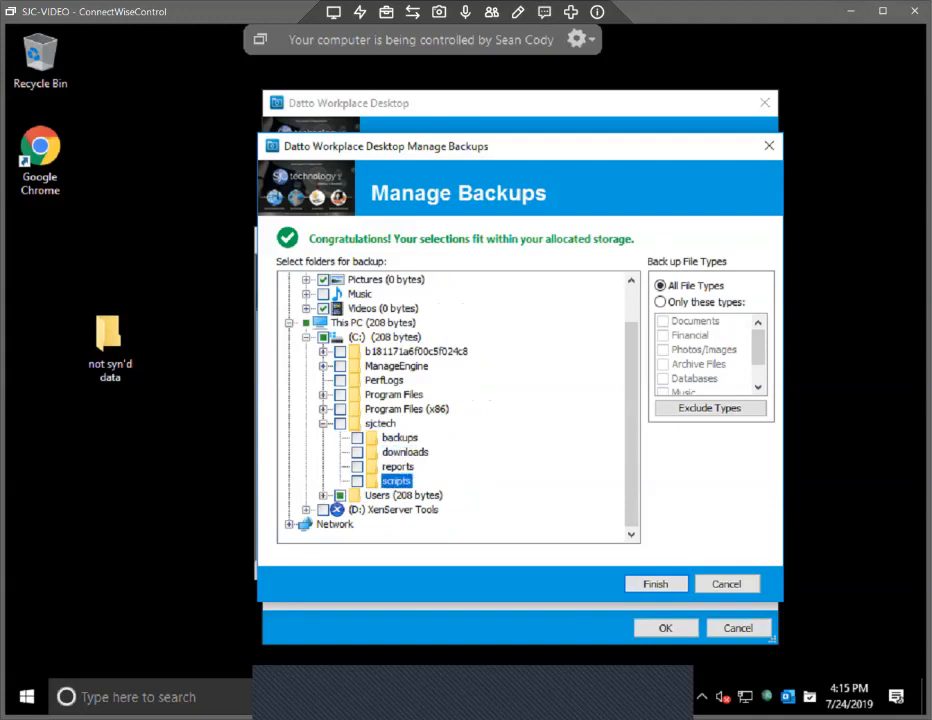
{"action": "left_click", "coordinate": [357, 481]}
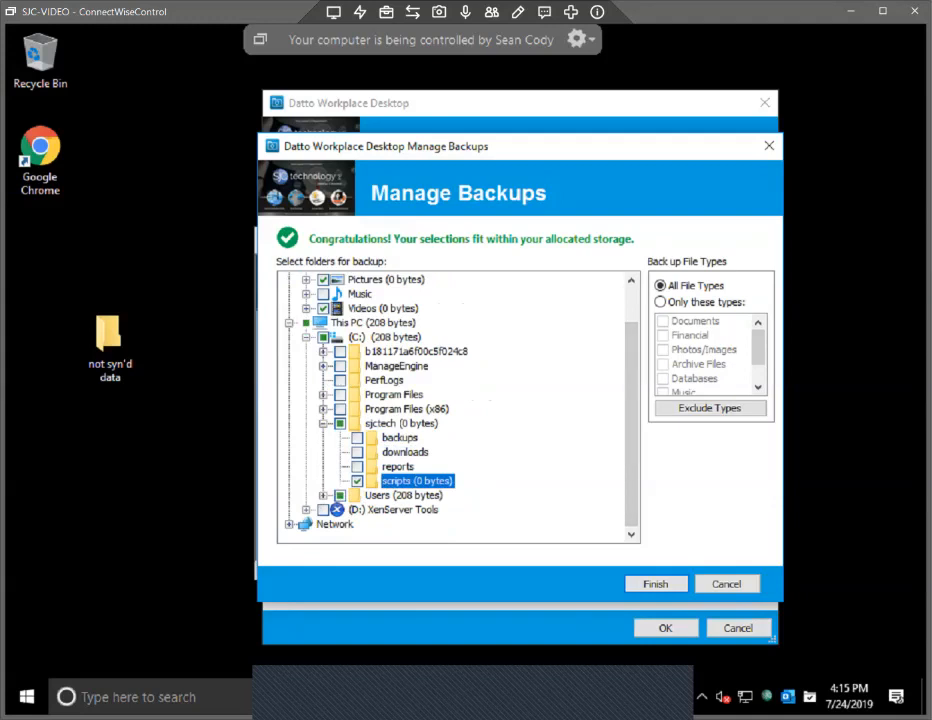
{"action": "left_click", "coordinate": [357, 452]}
{"action": "left_click", "coordinate": [357, 467]}
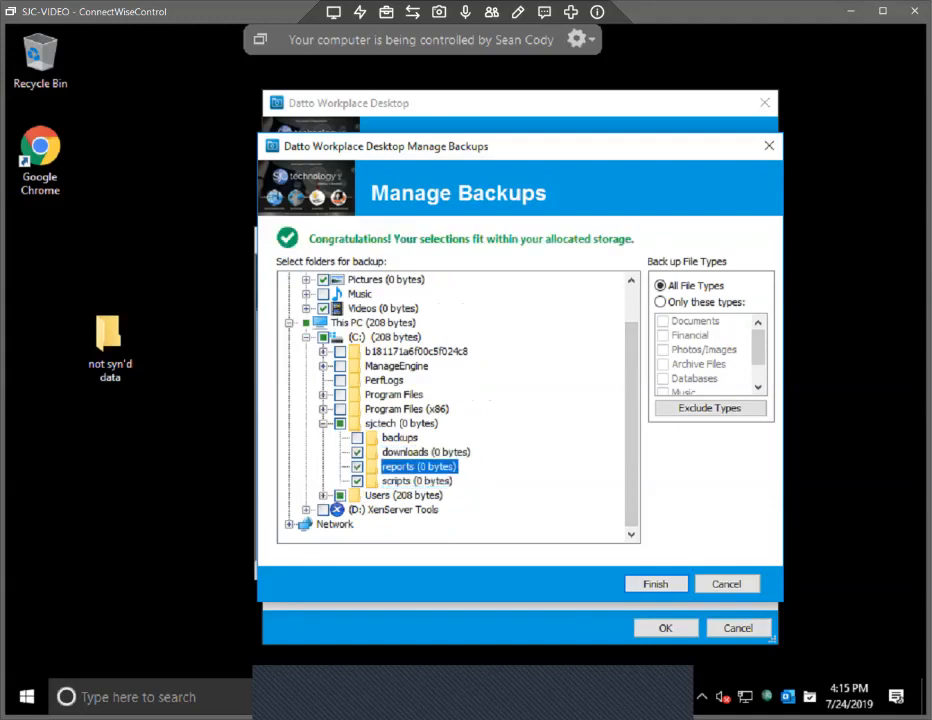
{"action": "left_click", "coordinate": [357, 438]}
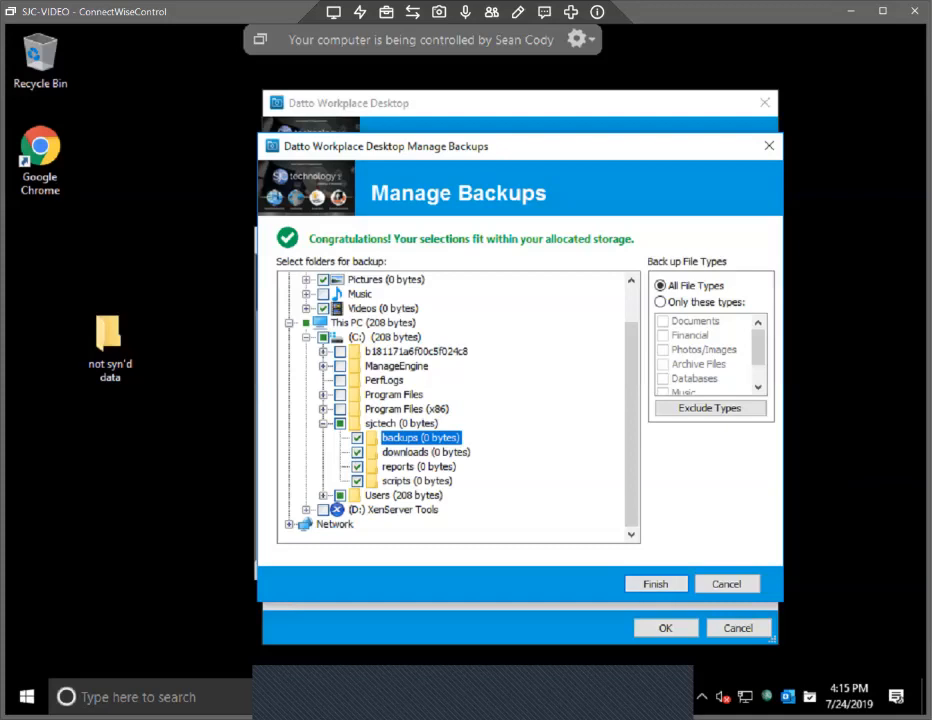
{"action": "left_click", "coordinate": [340, 366]}
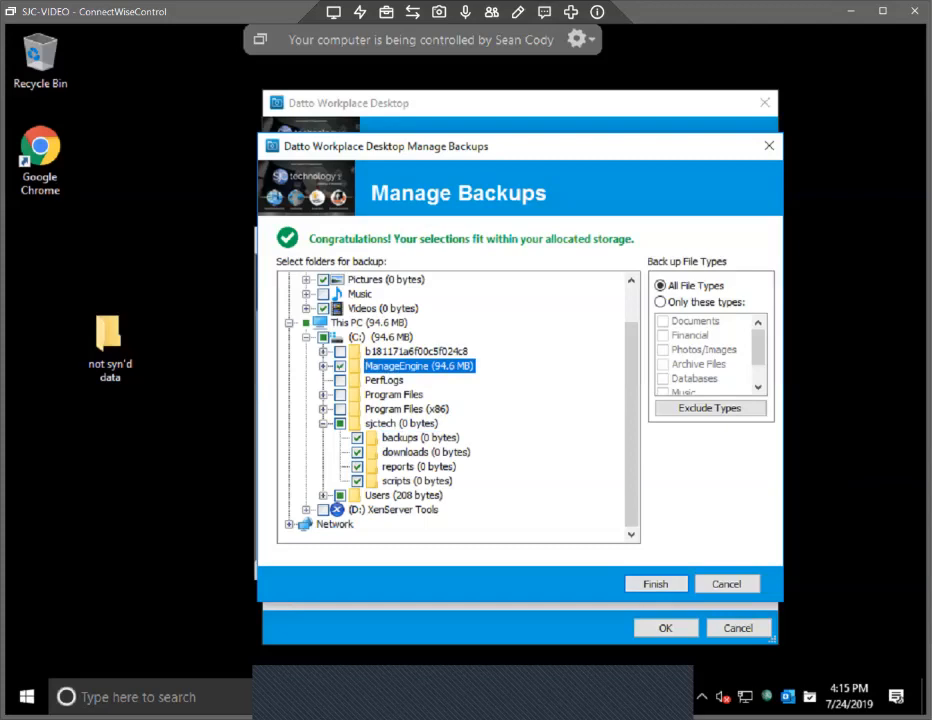
- Try selecting the CCEnhancer folder under Program Files (x86) for backup, look at its subfolder, and clear the selection again
{"action": "left_click", "coordinate": [323, 409]}
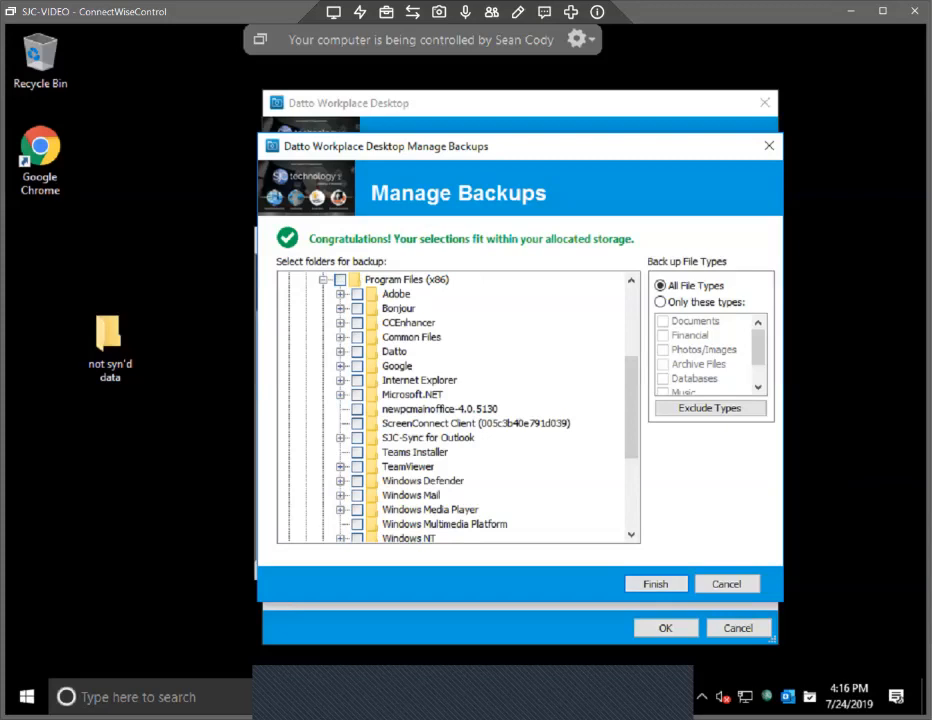
{"action": "left_click", "coordinate": [357, 323]}
{"action": "left_click", "coordinate": [341, 323]}
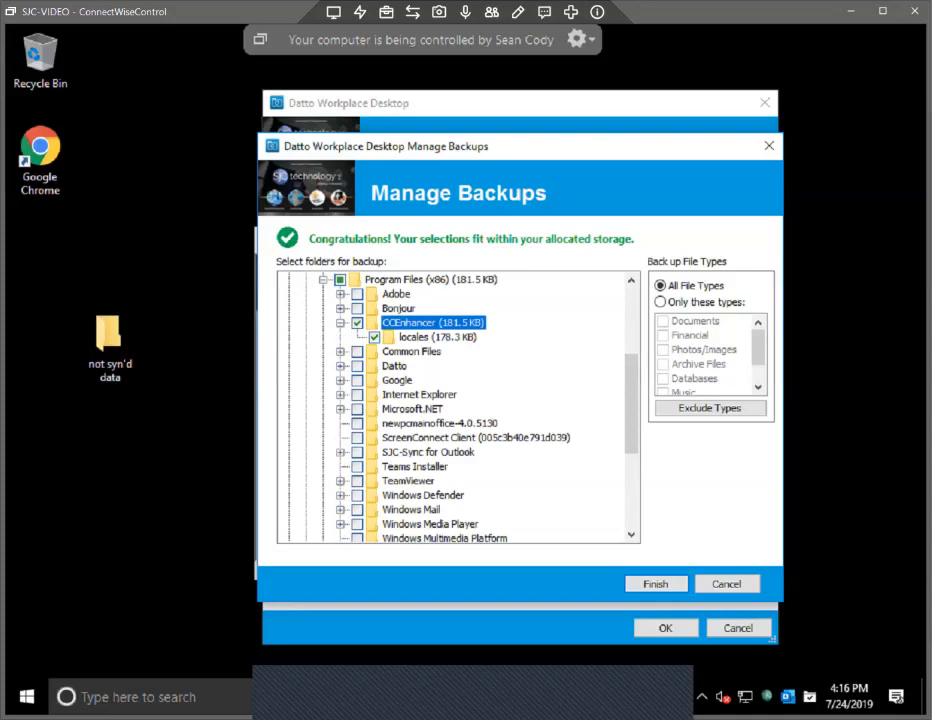
{"action": "left_click", "coordinate": [357, 323]}
{"action": "left_click", "coordinate": [340, 323]}
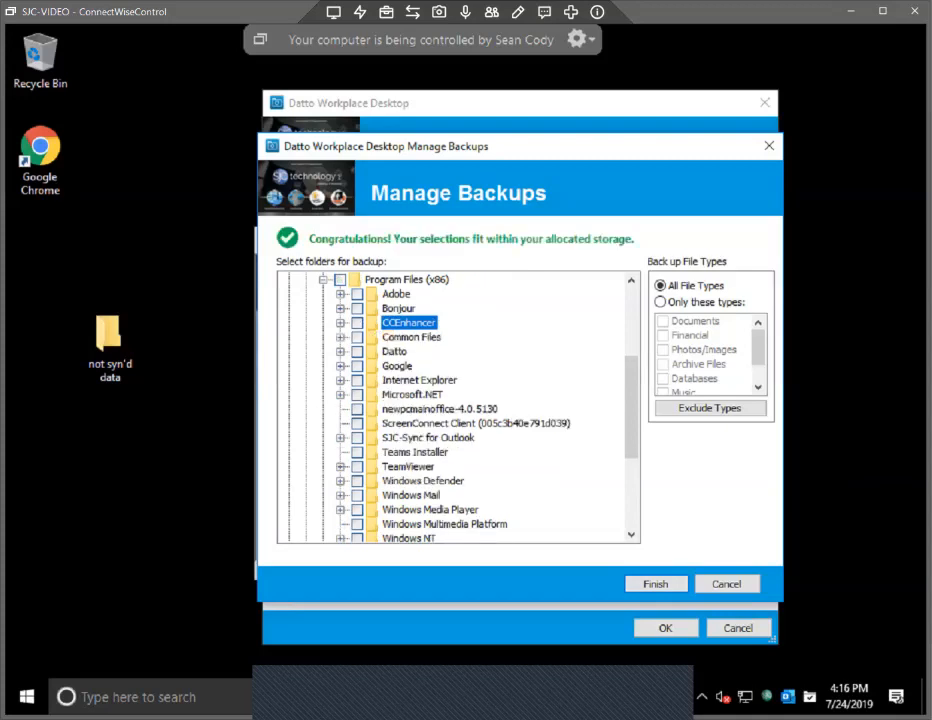
{"action": "left_click", "coordinate": [323, 280]}
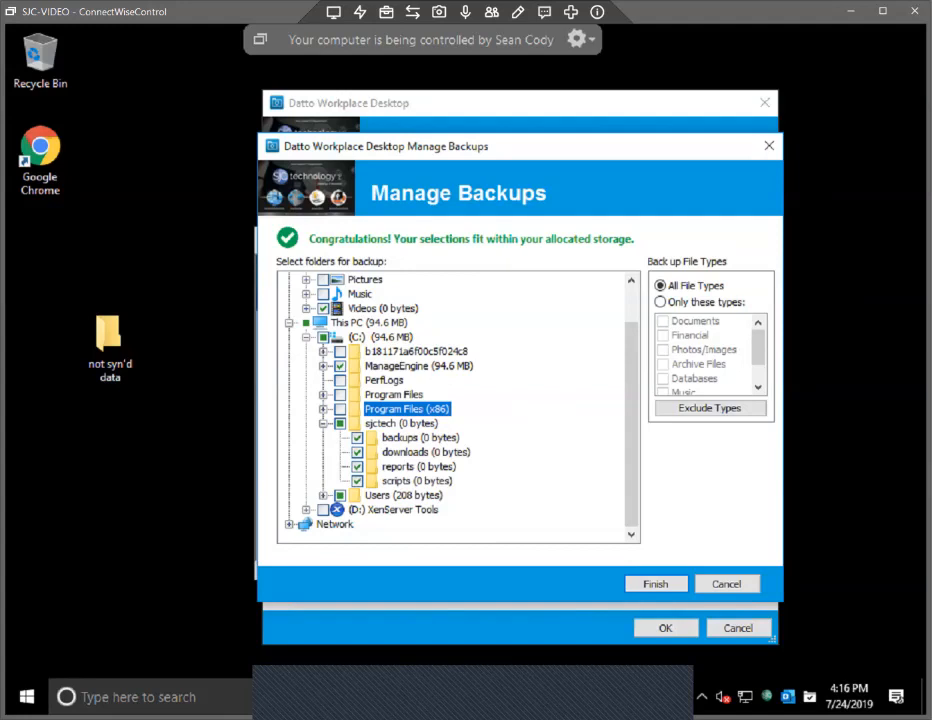
- Collapse the sjctech folder, finish the backup selection, and save and close the Workplace Desktop preferences
{"action": "left_click", "coordinate": [323, 424]}
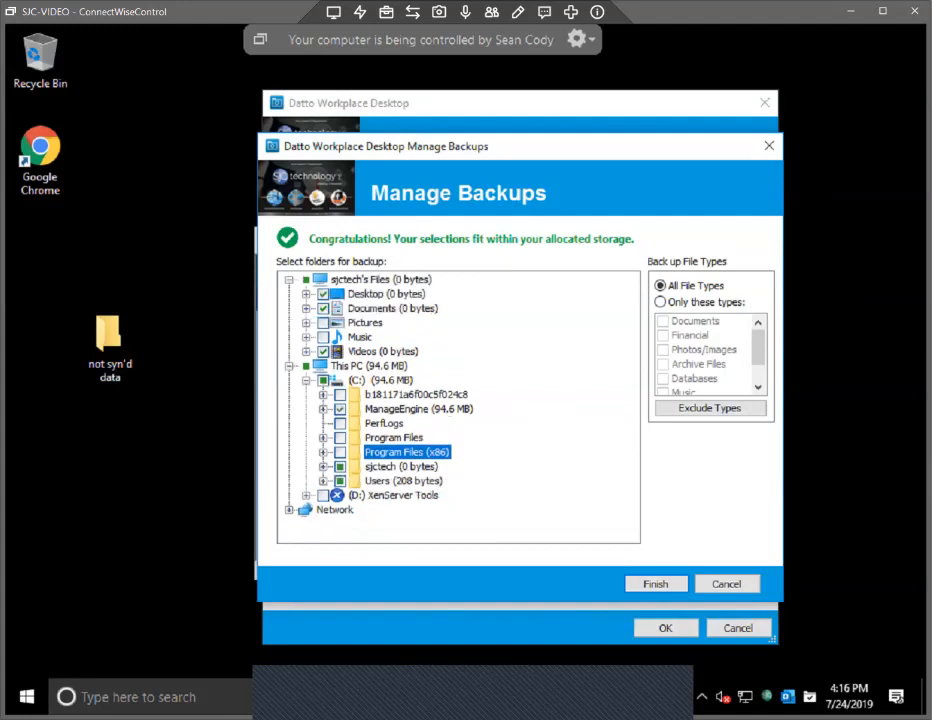
{"action": "left_click", "coordinate": [656, 584]}
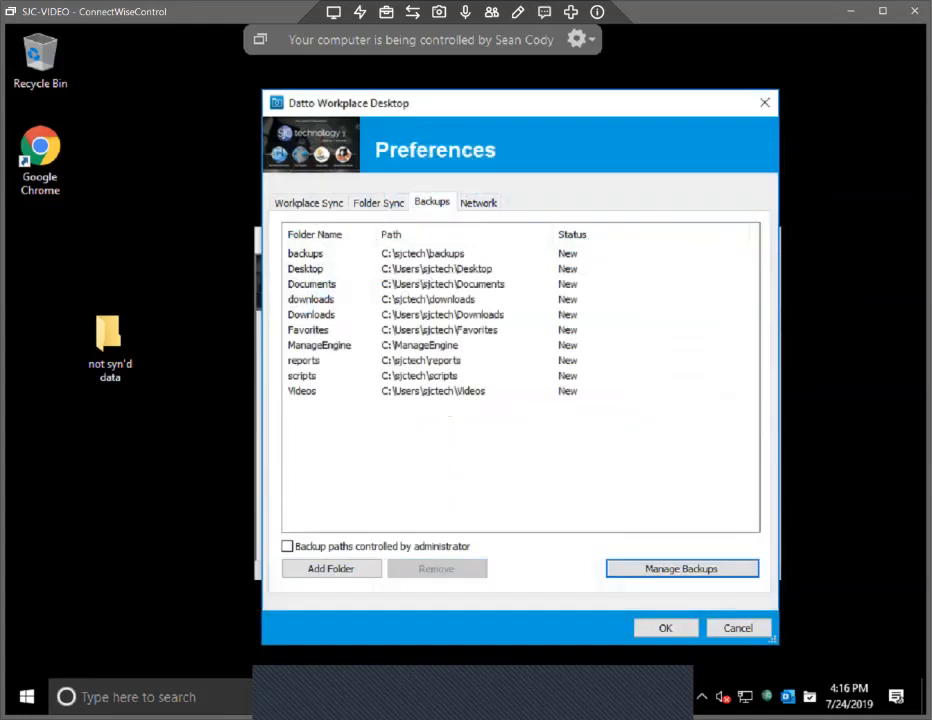
{"action": "left_click", "coordinate": [665, 628]}
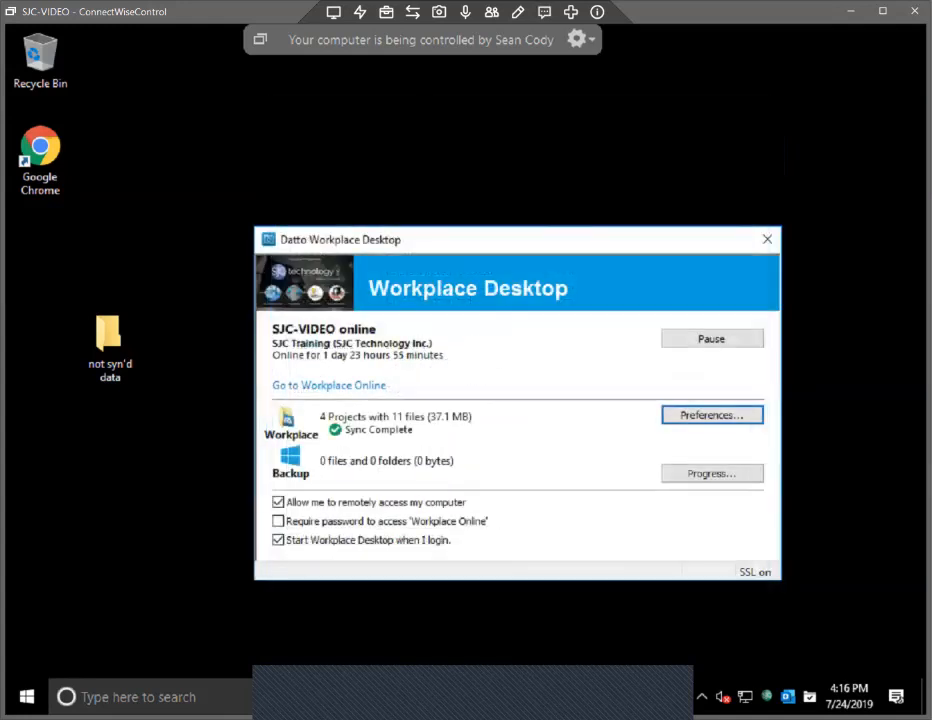
{"action": "left_click", "coordinate": [767, 239]}
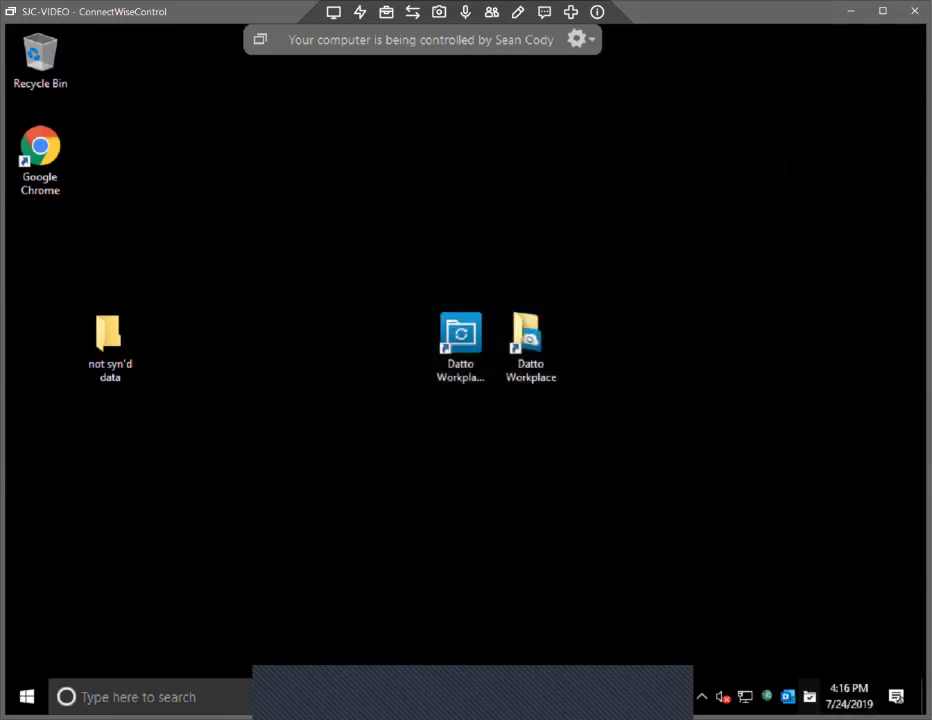
- Review the status of each backed-up folder in the Backups preferences, and close Workplace Desktop without changing anything
{"action": "right_click", "coordinate": [767, 697]}
{"action": "left_click", "coordinate": [815, 591]}
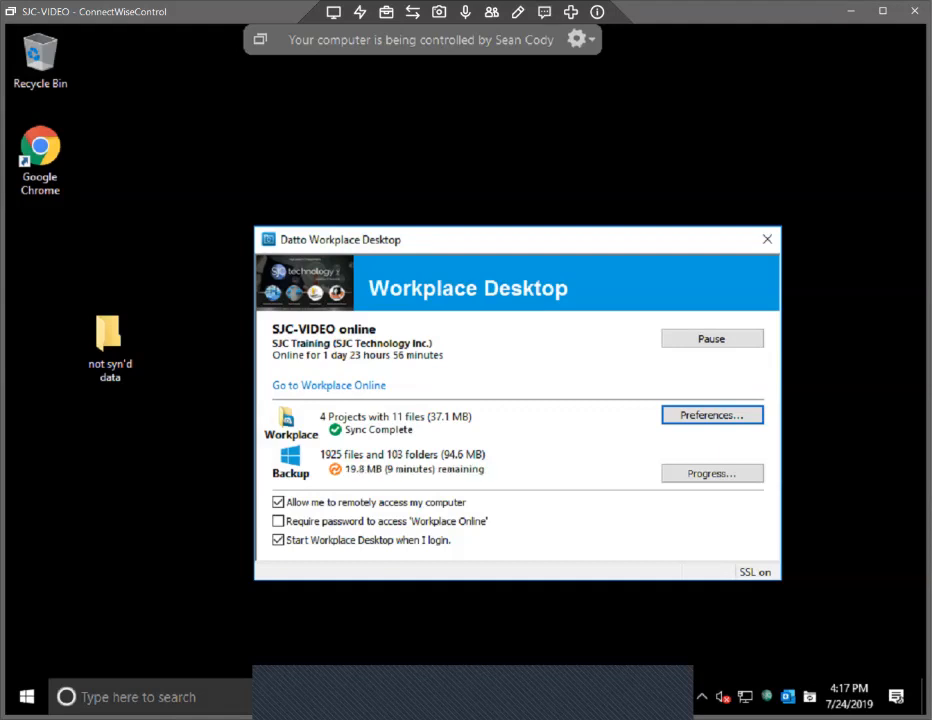
{"action": "left_click", "coordinate": [712, 415]}
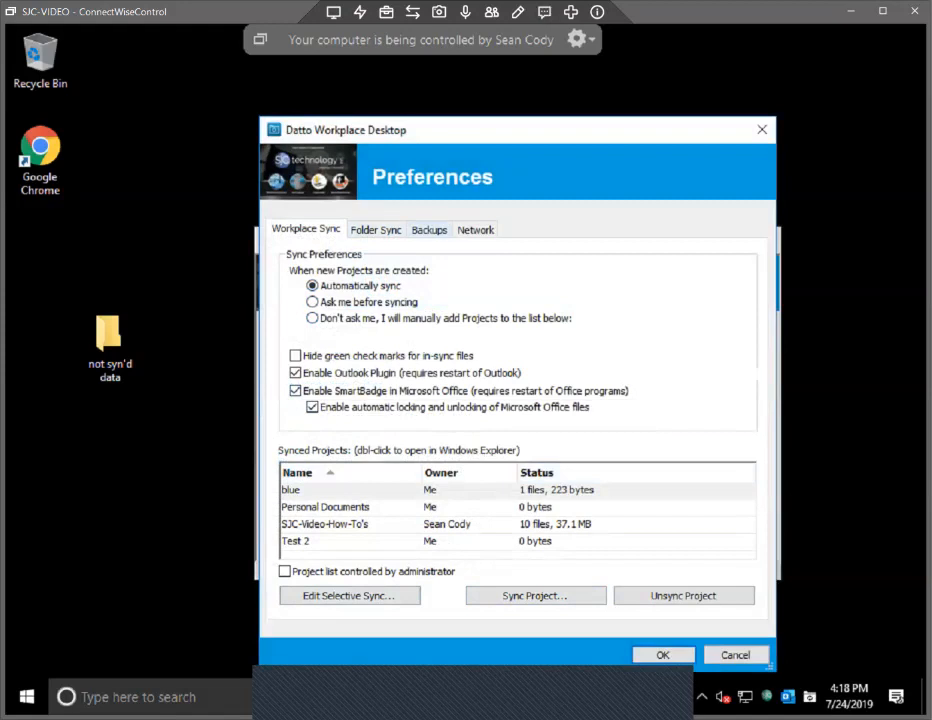
{"action": "left_click", "coordinate": [429, 230]}
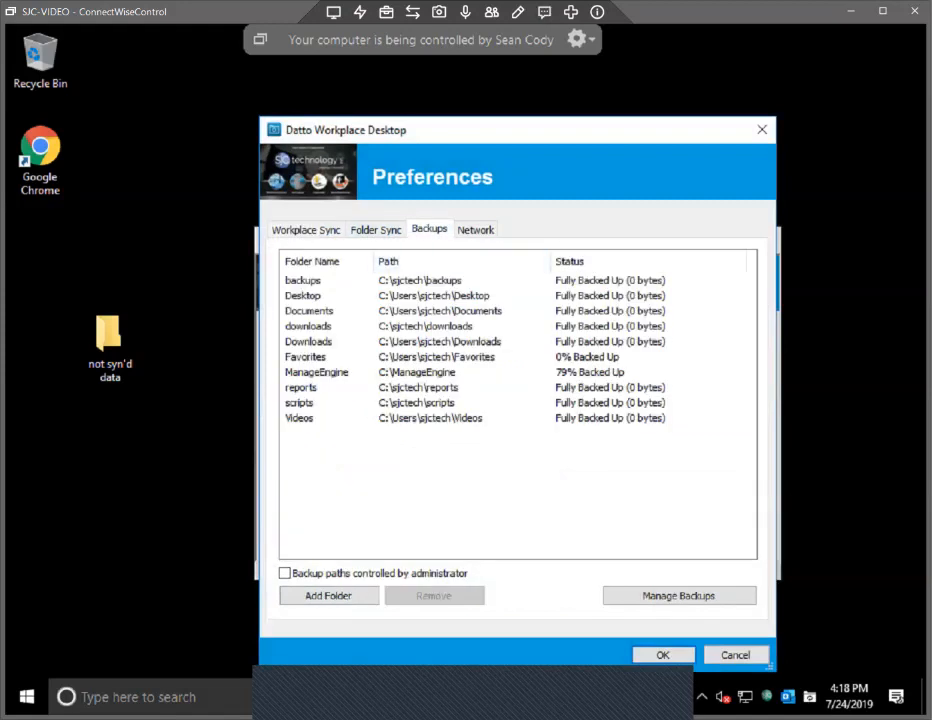
{"action": "left_click", "coordinate": [303, 281]}
{"action": "left_click", "coordinate": [309, 311]}
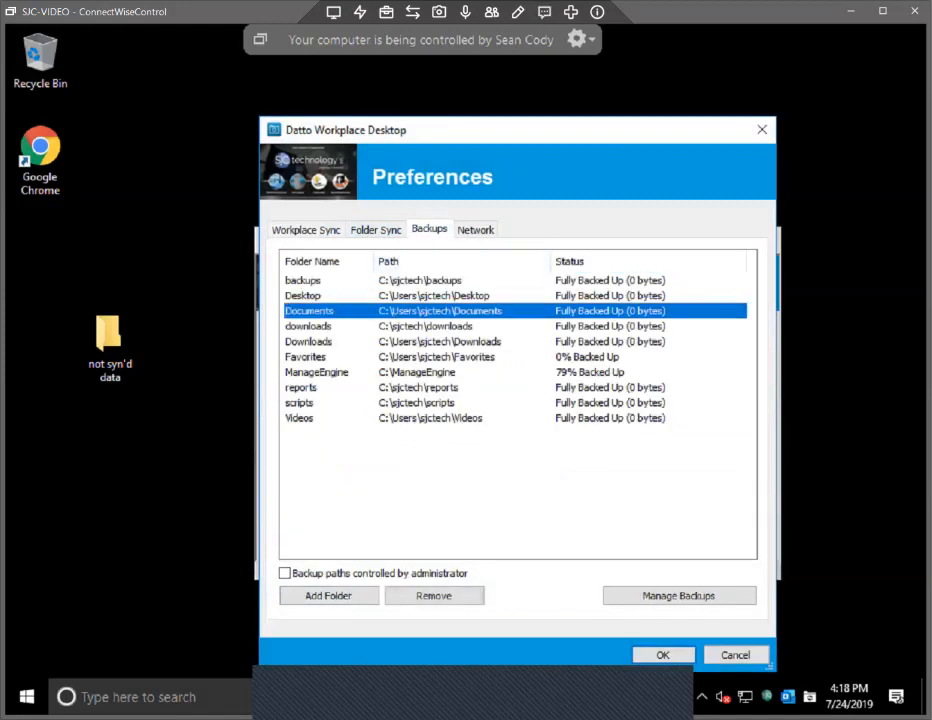
{"action": "left_click", "coordinate": [316, 372]}
{"action": "left_click", "coordinate": [306, 357]}
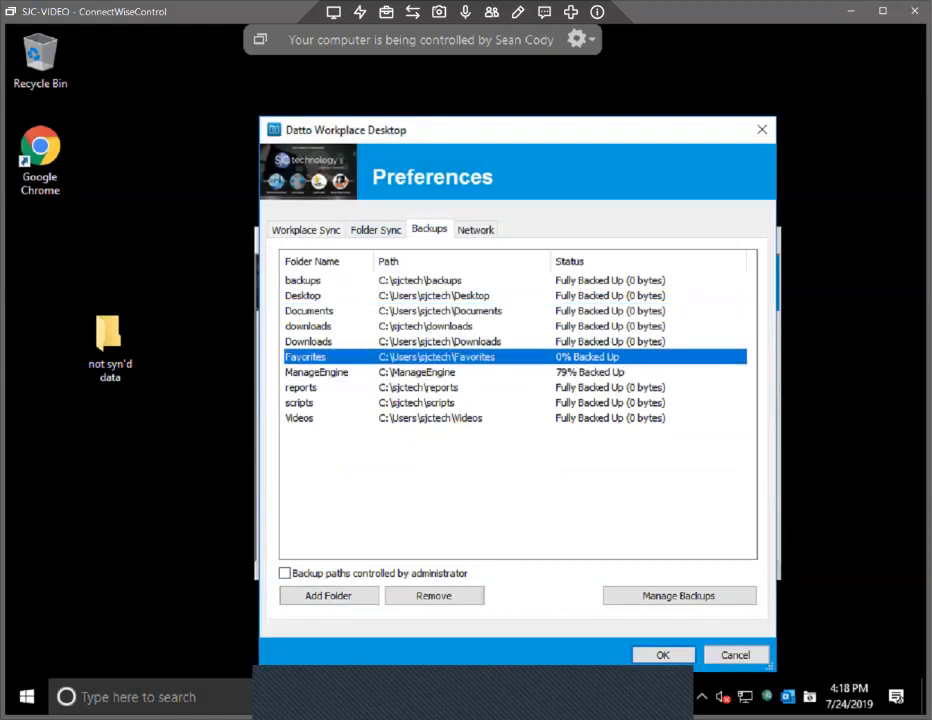
{"action": "left_click", "coordinate": [736, 655]}
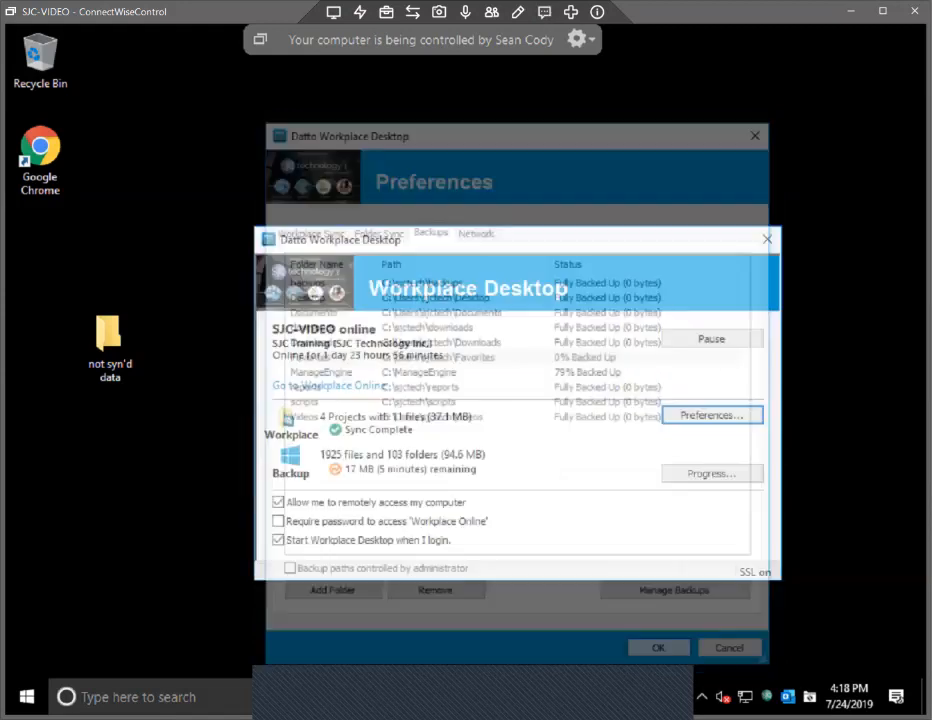
{"action": "left_click", "coordinate": [767, 239]}
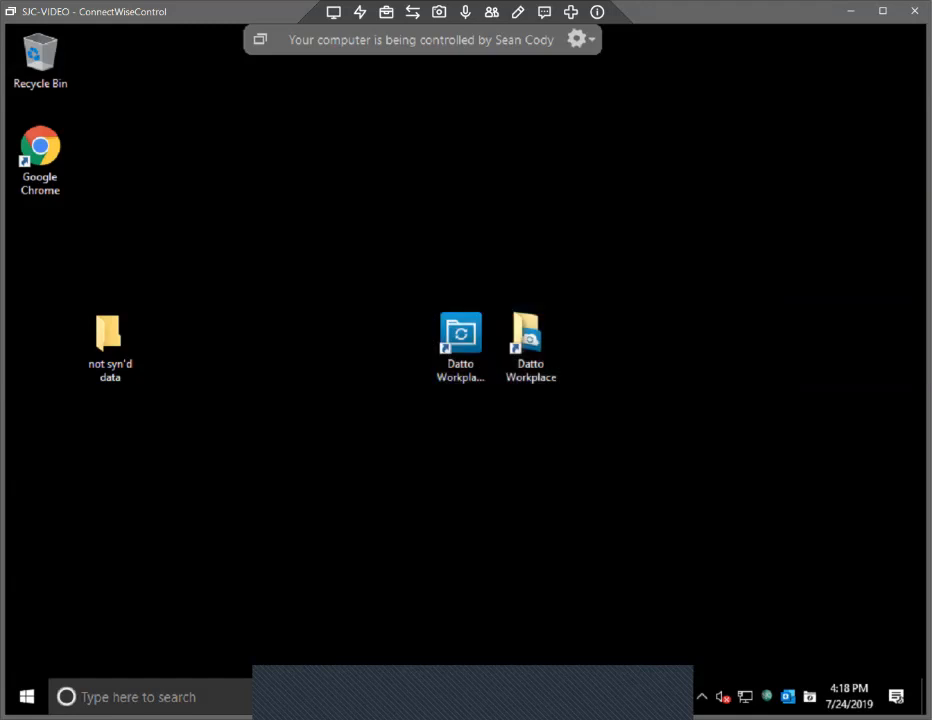
- Check the project sync and backup progress of Datto Workplace, and close the progress window
{"action": "right_click", "coordinate": [788, 697]}
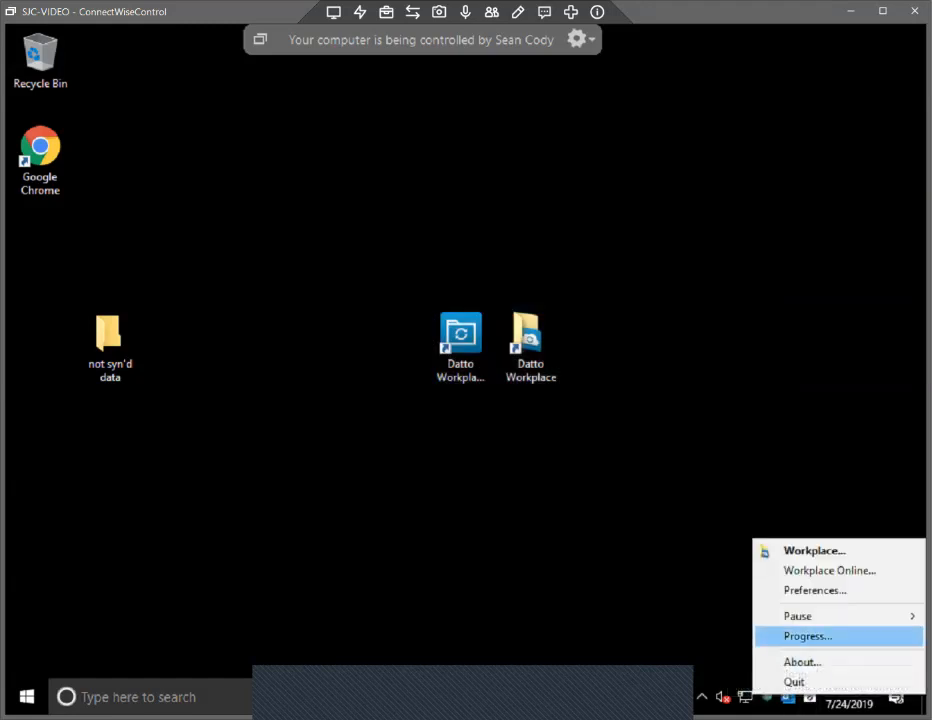
{"action": "left_click", "coordinate": [808, 636]}
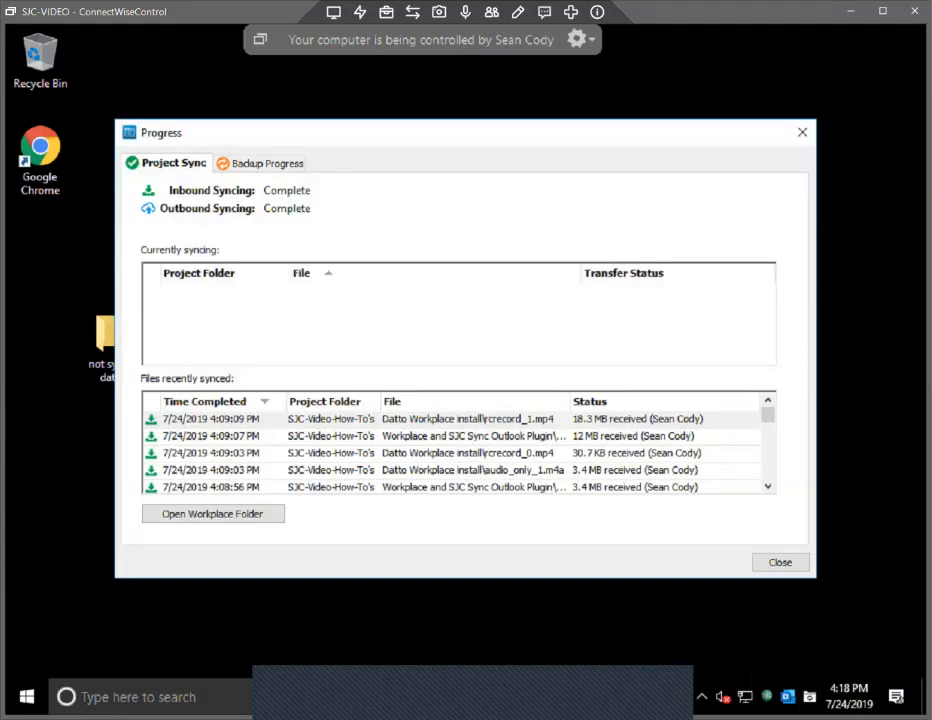
{"action": "left_click", "coordinate": [266, 163]}
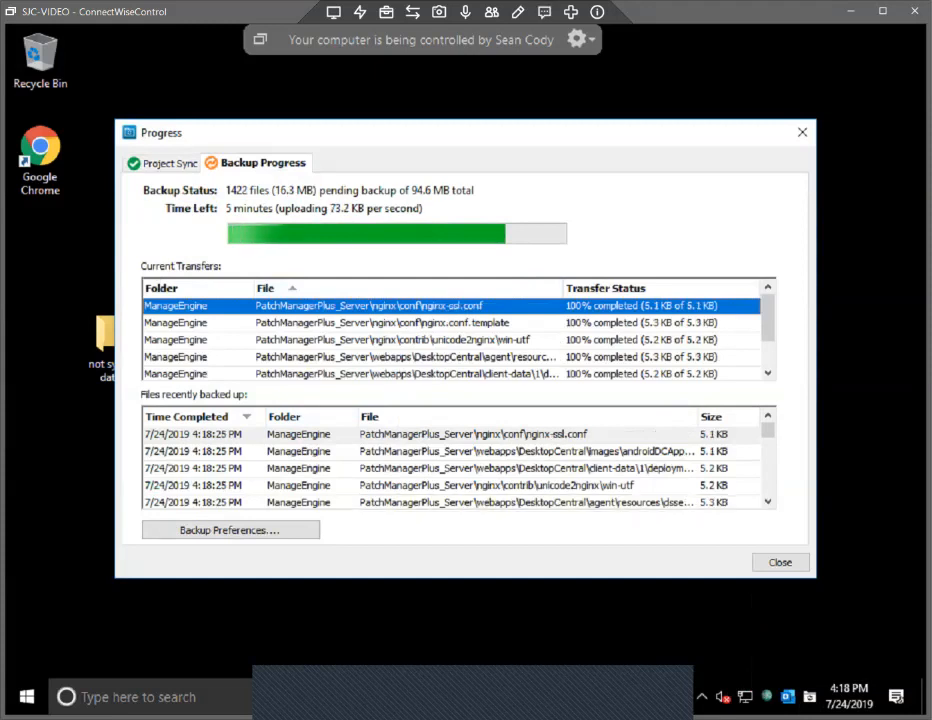
{"action": "left_click", "coordinate": [170, 163]}
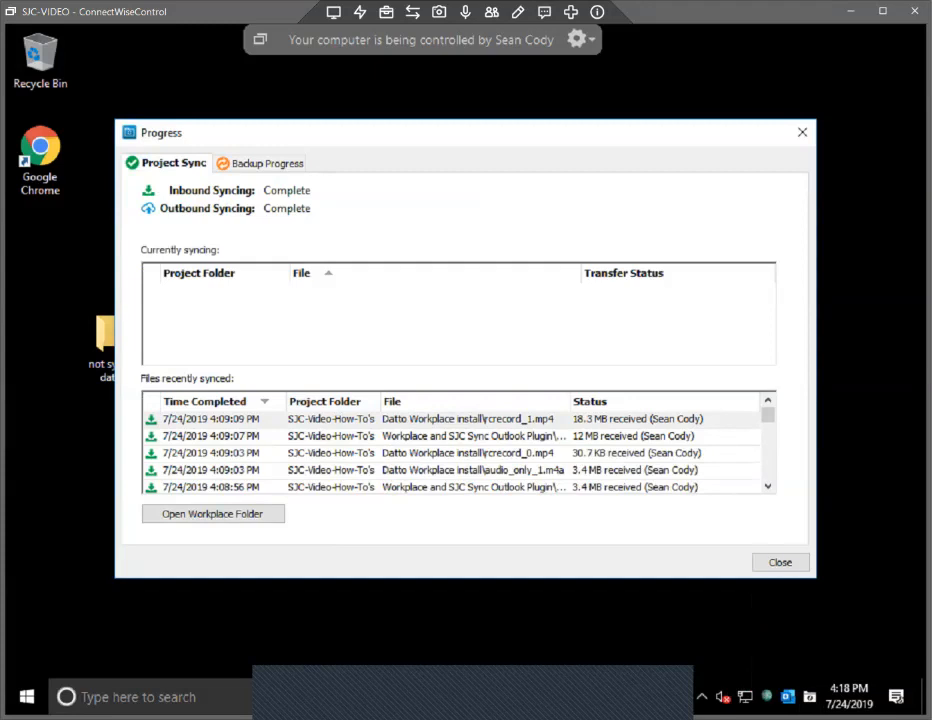
{"action": "left_click", "coordinate": [780, 562]}
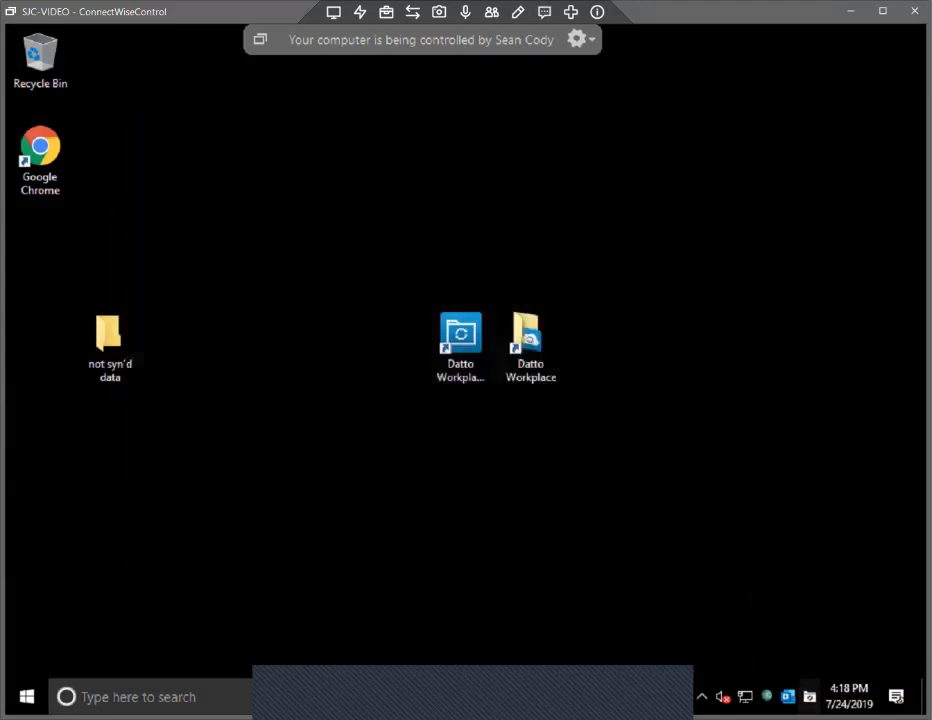
- Open the network preferences of Datto Workplace and select the Ethernet 2 connection to review its usage and speed settings
{"action": "right_click", "coordinate": [810, 697]}
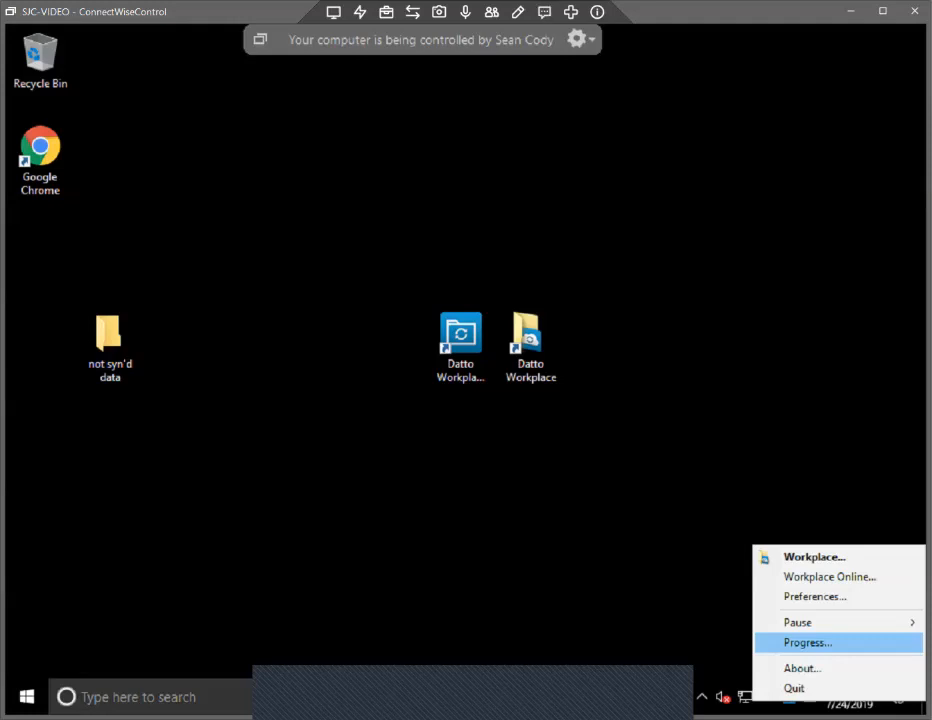
{"action": "mouse_move", "coordinate": [800, 622]}
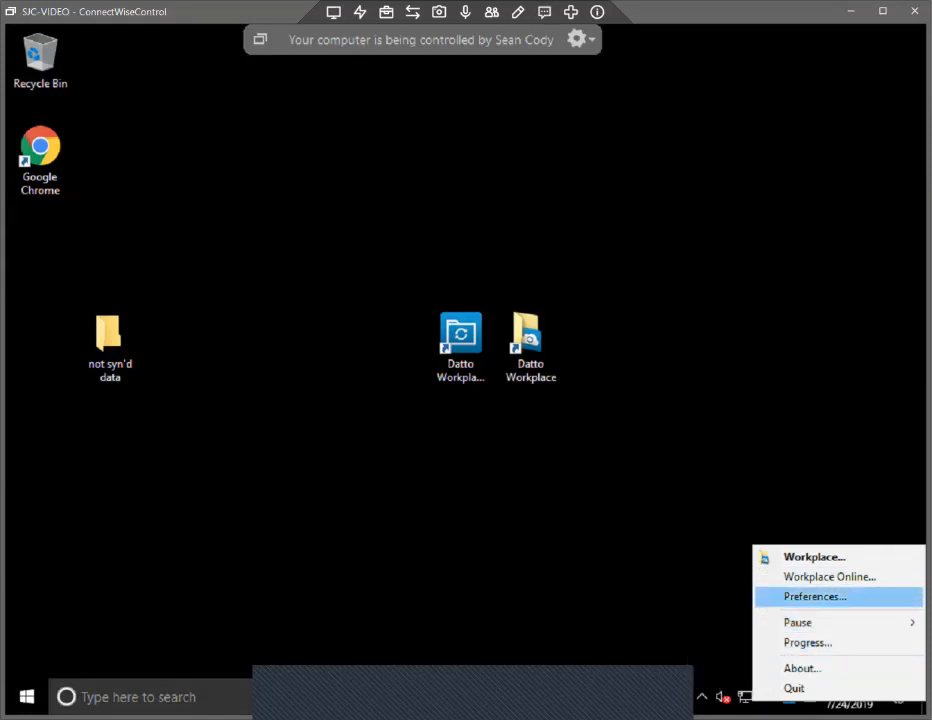
{"action": "left_click", "coordinate": [815, 596]}
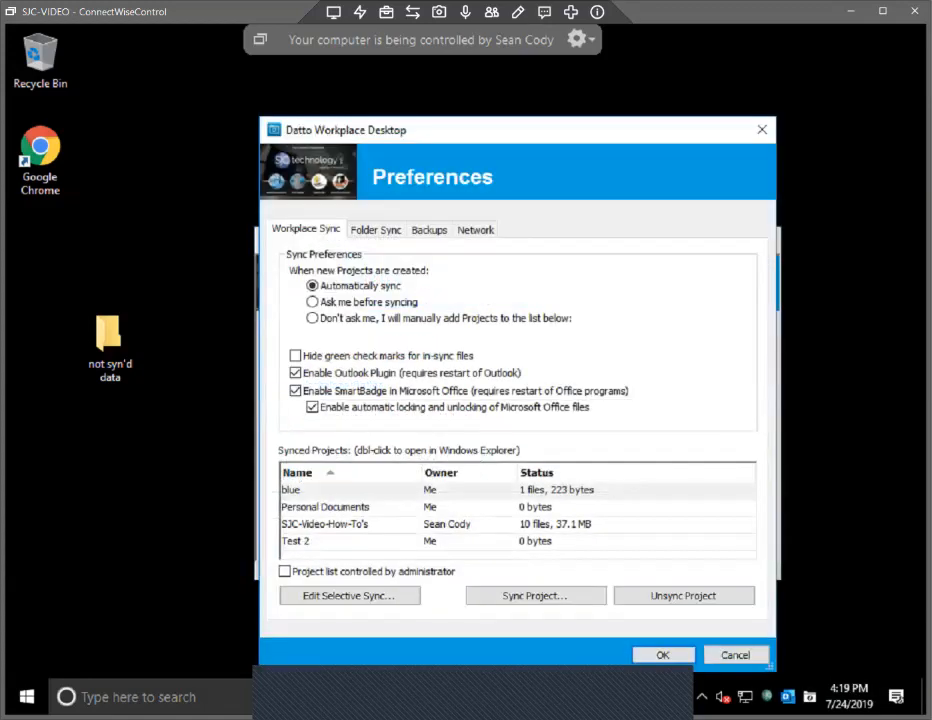
{"action": "left_click", "coordinate": [475, 230]}
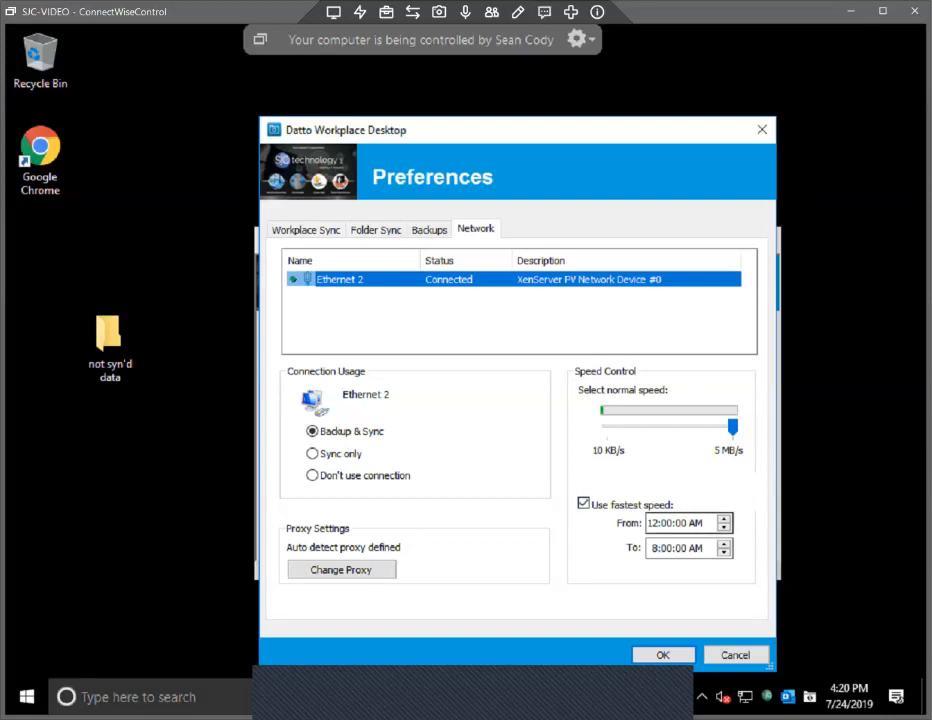
{"action": "mouse_move", "coordinate": [733, 427]}
{"action": "left_mouse_down"}
{"action": "mouse_move", "coordinate": [713, 427]}
{"action": "mouse_move", "coordinate": [733, 427]}
{"action": "left_mouse_up"}
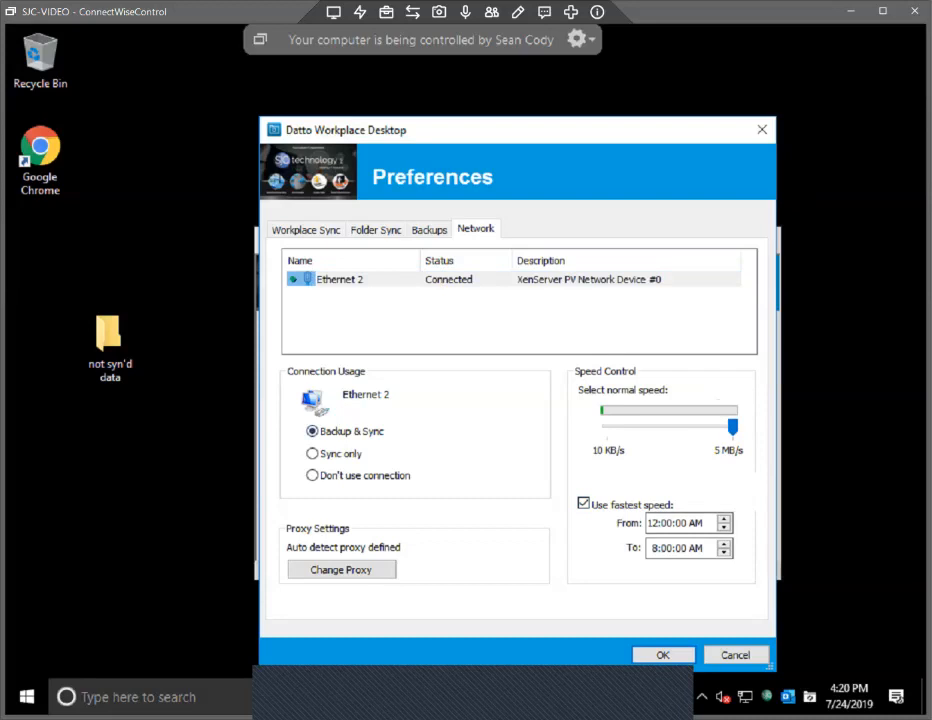
{"action": "left_click", "coordinate": [341, 280]}
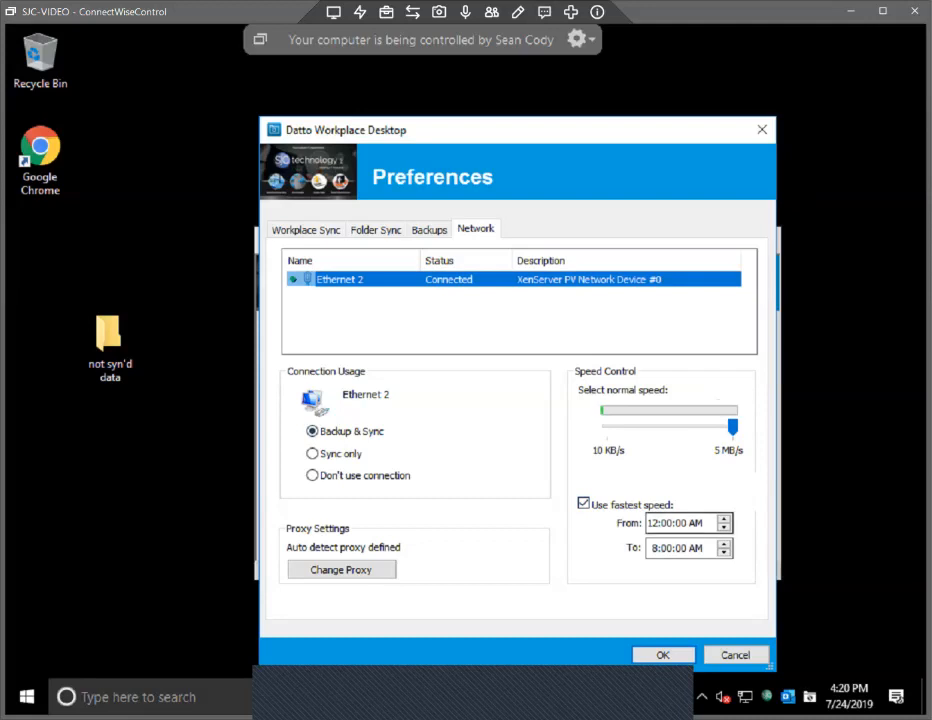
- Set the fastest-speed period from 6:00:00 AM to 5:00:00 AM, save the preferences, and close Workplace Desktop
{"action": "left_click", "coordinate": [653, 523]}
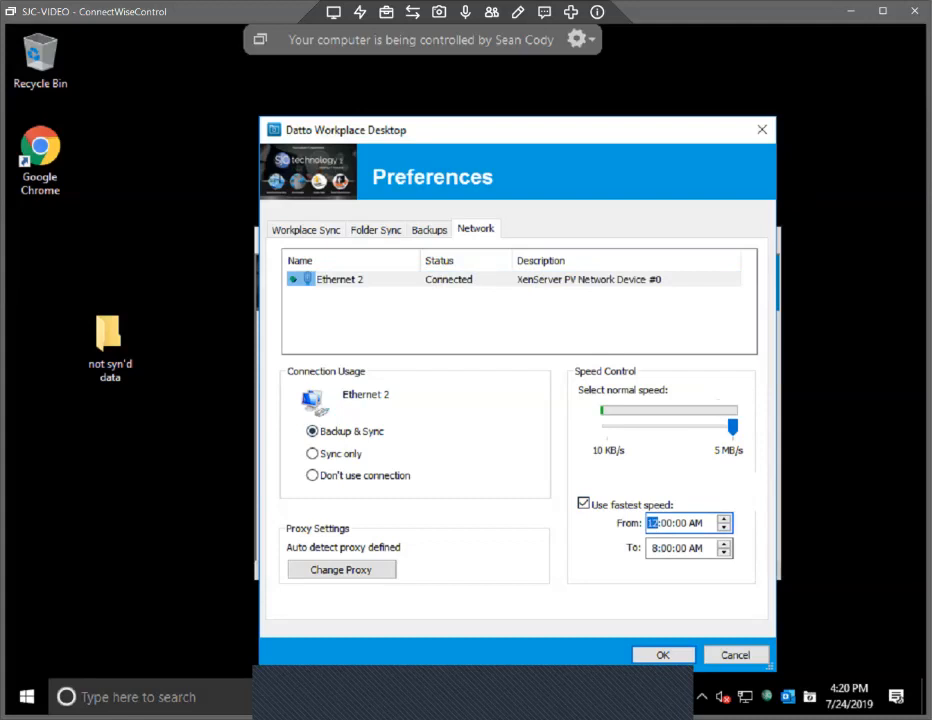
{"action": "type", "text": "6"}
{"action": "key", "text": "Tab"}
{"action": "type", "text": "5"}
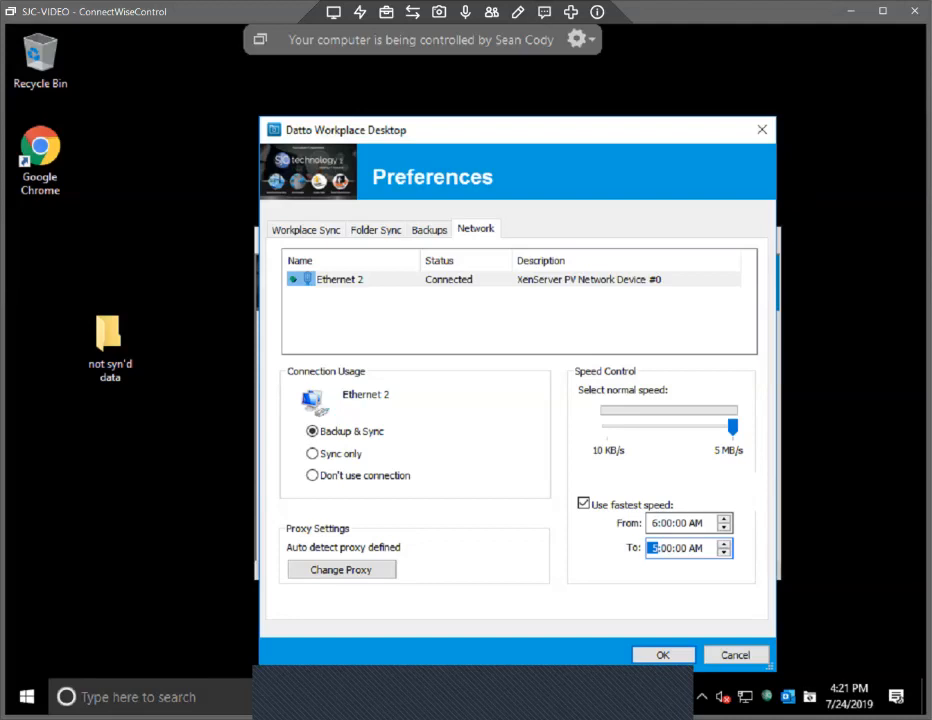
{"action": "key", "text": "Return"}
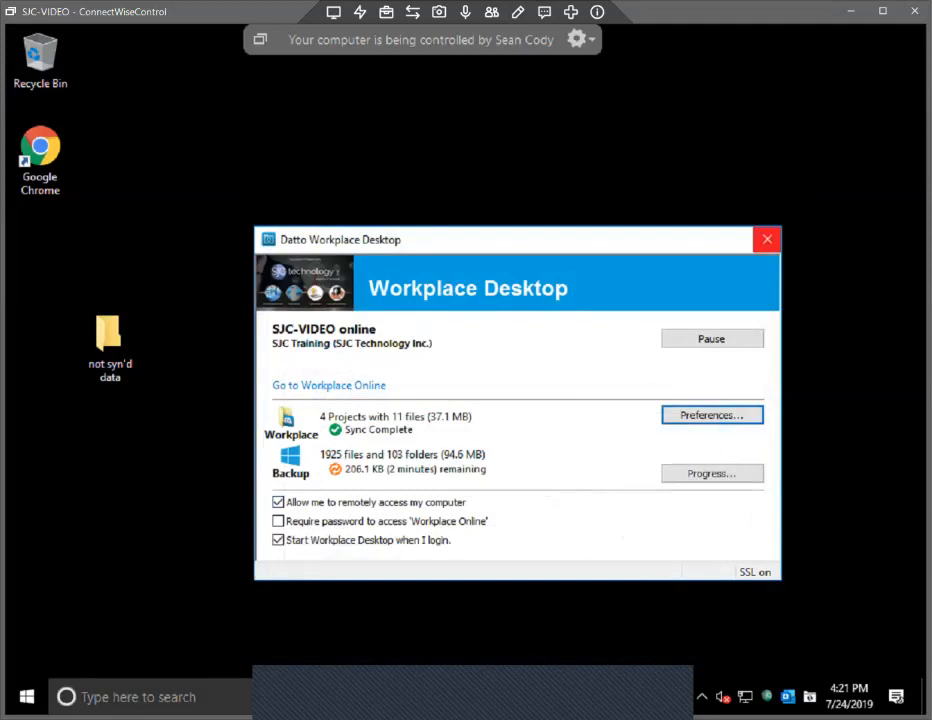
{"action": "left_click", "coordinate": [767, 239]}
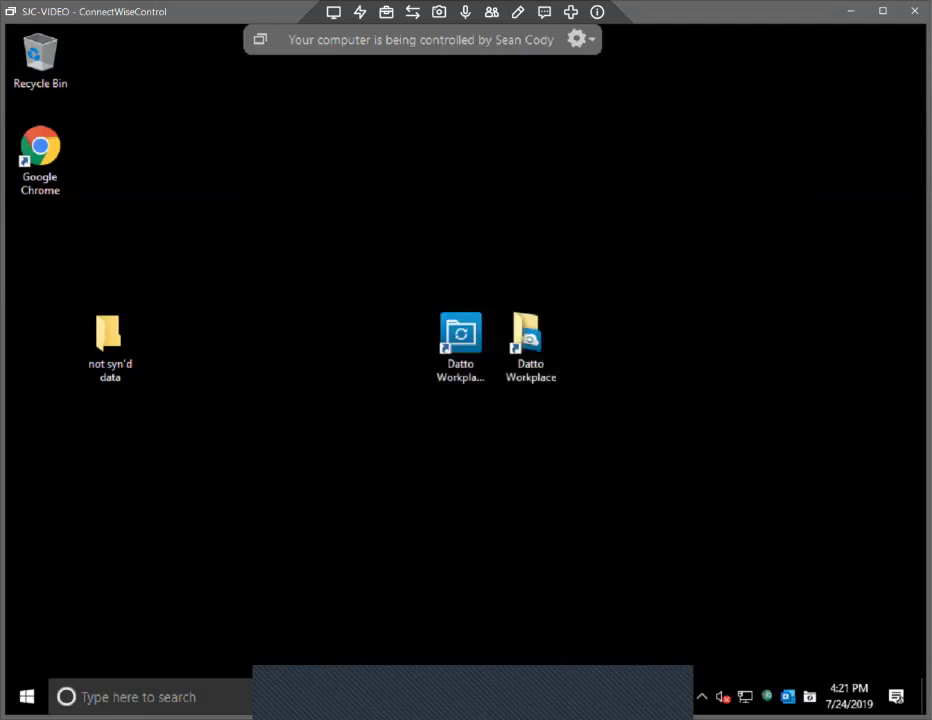